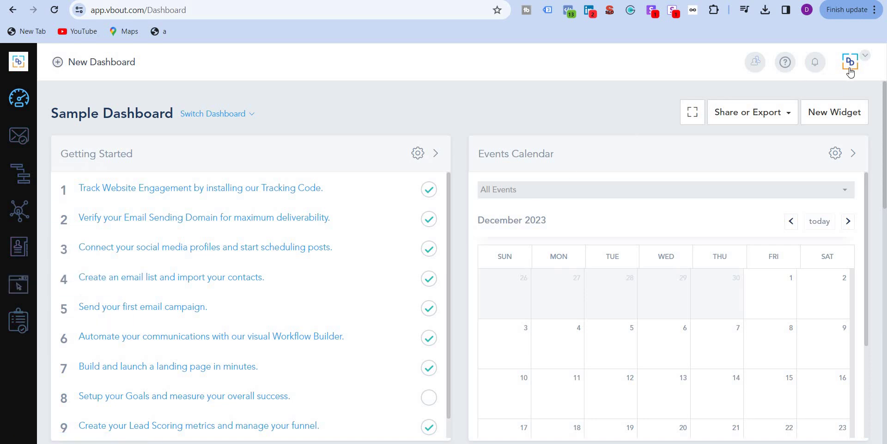
pyautogui.click(866, 62)
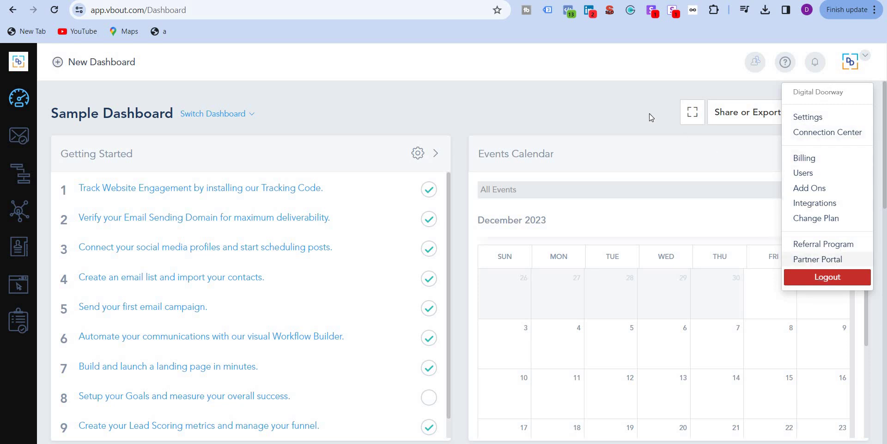
pyautogui.click(533, 95)
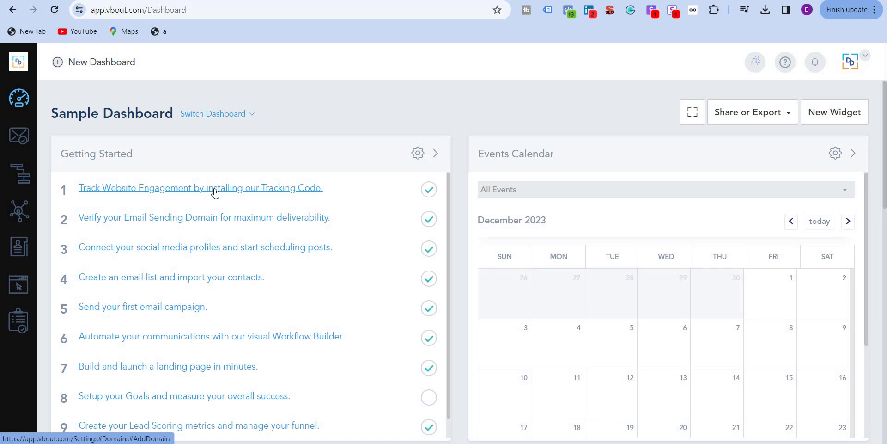
# Open the tracking code setup from the Getting Started list in a new tab and view the domain sender verification settings
pyautogui.rightClick(230, 196)
pyautogui.click(259, 201)
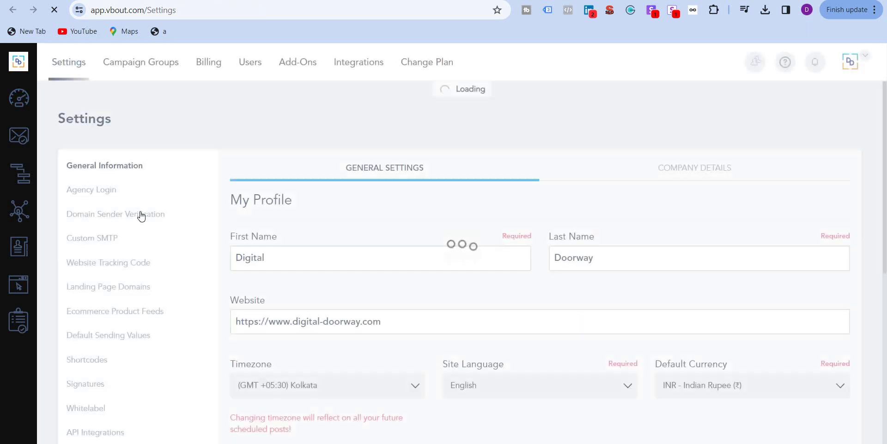
pyautogui.click(104, 217)
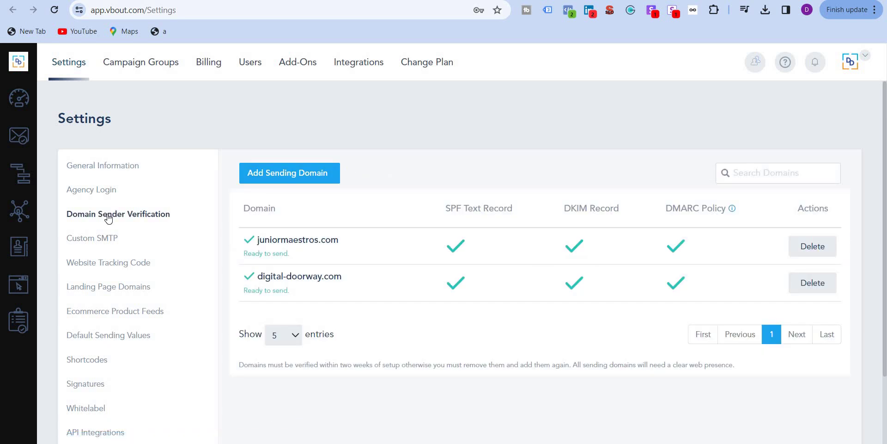
# Inspect the website tracking options of digital-doorway.com, and return to the domain sender verification list
pyautogui.click(109, 268)
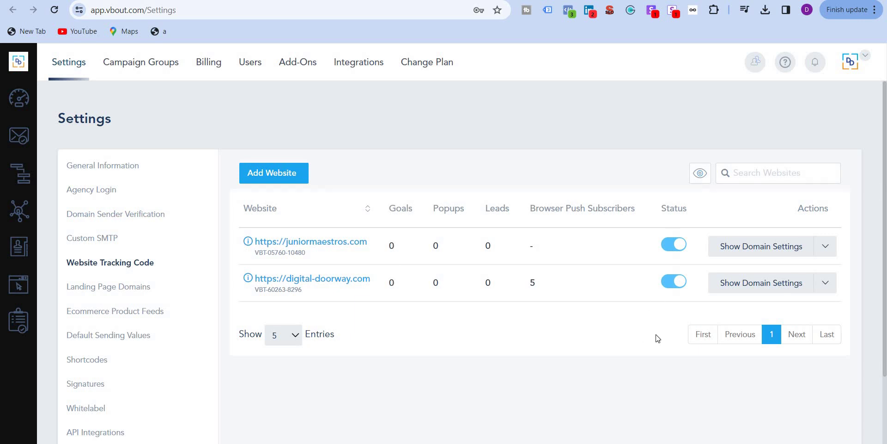
pyautogui.click(747, 284)
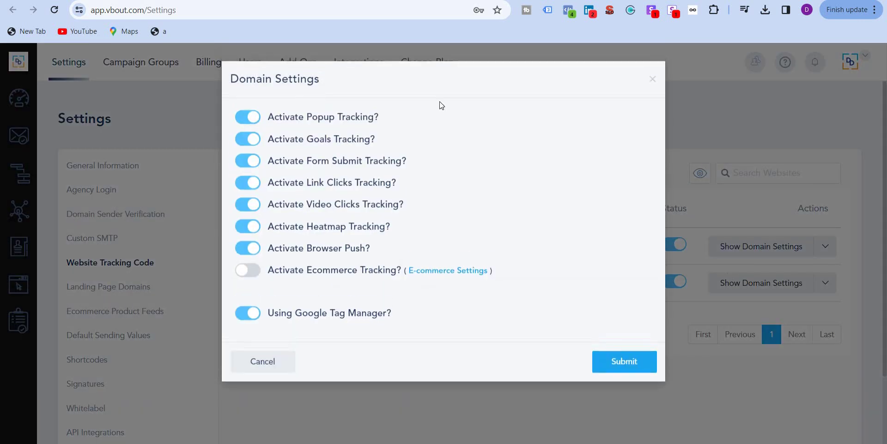
pyautogui.click(652, 79)
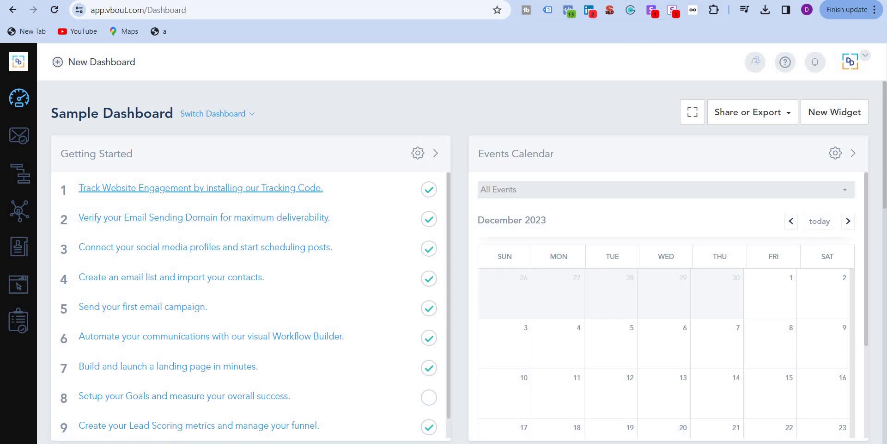
pyautogui.click(393, 1)
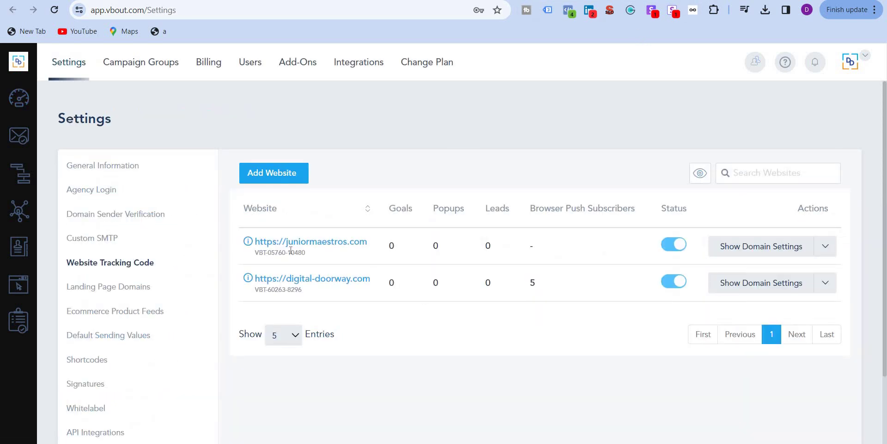
pyautogui.click(118, 216)
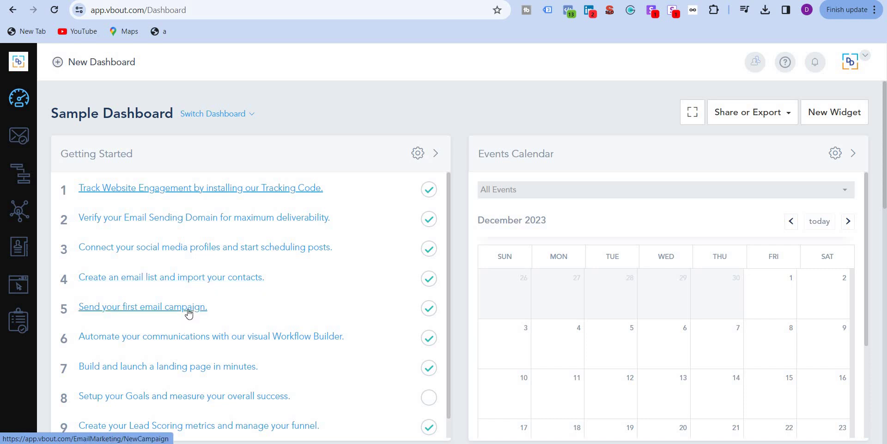
# Open the goals setup from the Getting Started list in a new tab and start creating a goal
pyautogui.scroll(-1, 194, 318)
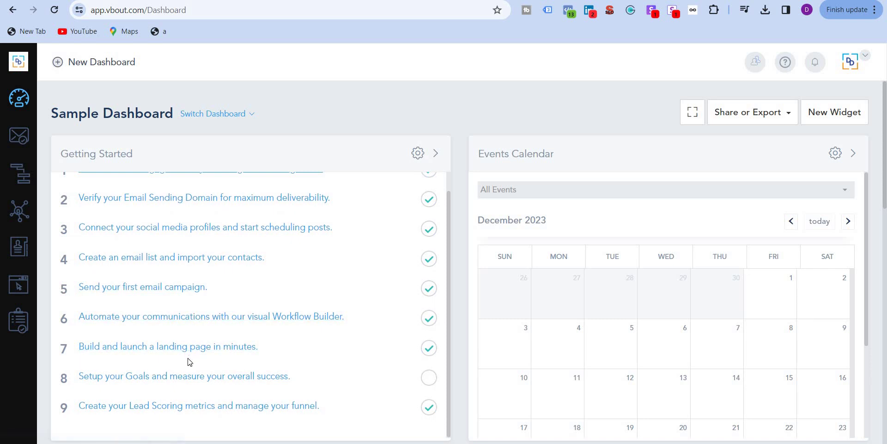
pyautogui.rightClick(202, 380)
pyautogui.click(267, 195)
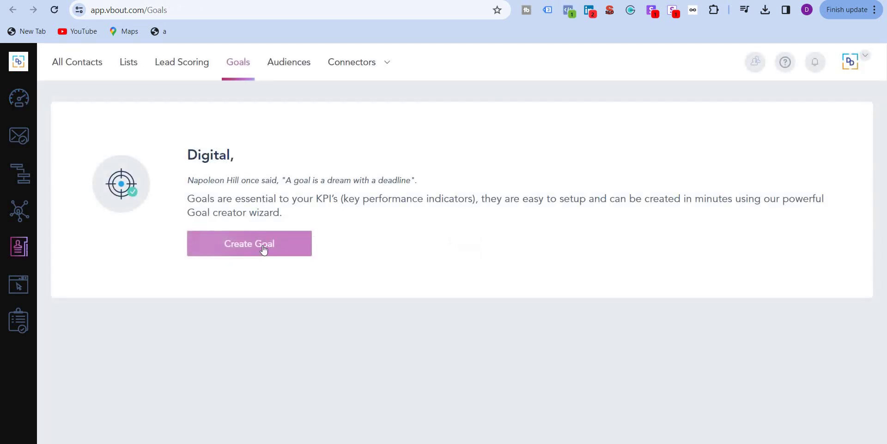
pyautogui.click(262, 244)
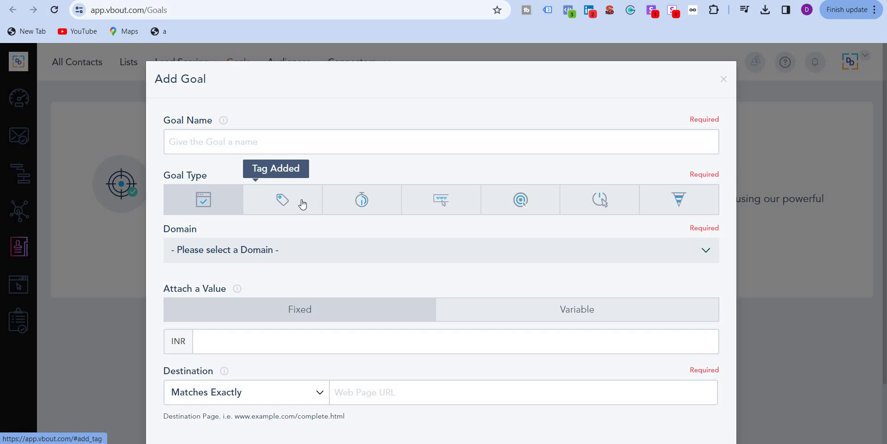
# Try the Duration goal type with a threshold of 2 minutes
pyautogui.click(352, 204)
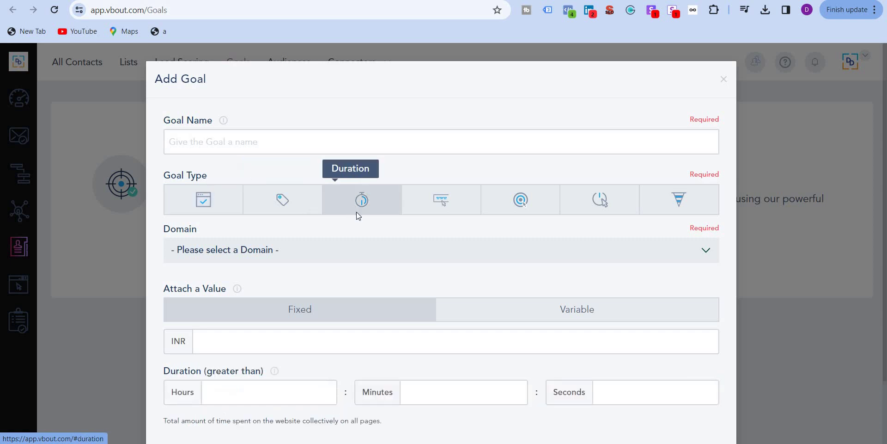
pyautogui.scroll(-2, 356, 212)
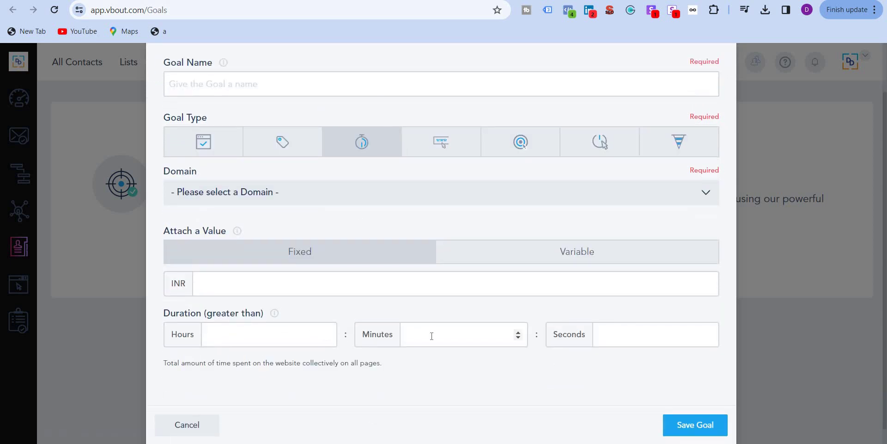
pyautogui.write('2')
pyautogui.press('Tab')
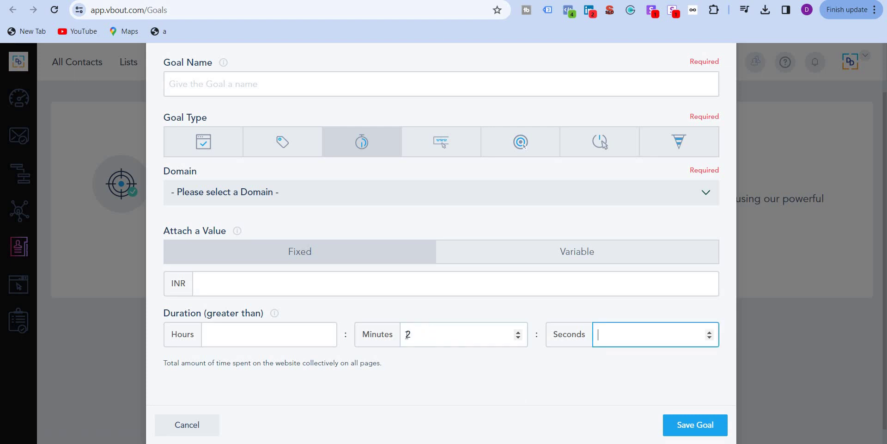
pyautogui.doubleClick(407, 335)
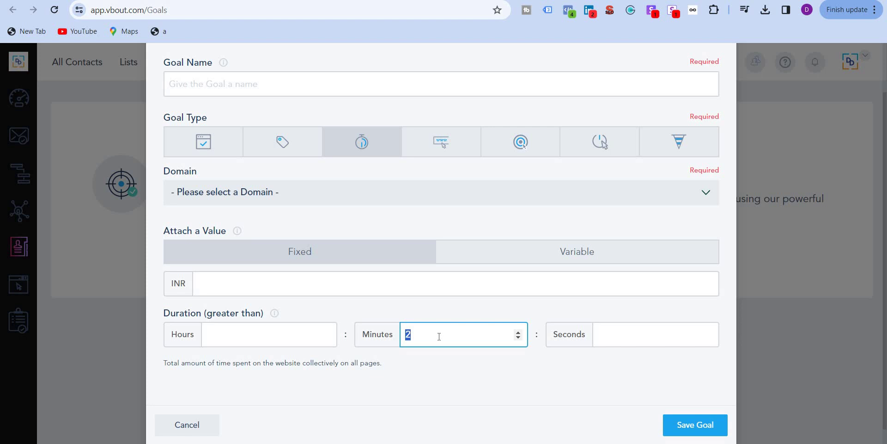
# Try the Pages Visited goal type with the number of pages set to 3
pyautogui.scroll(2, 439, 305)
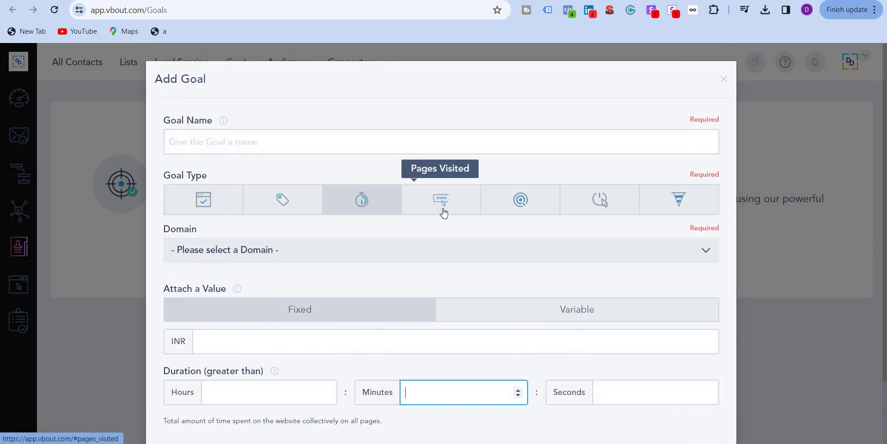
pyautogui.click(443, 211)
pyautogui.scroll(-2, 417, 309)
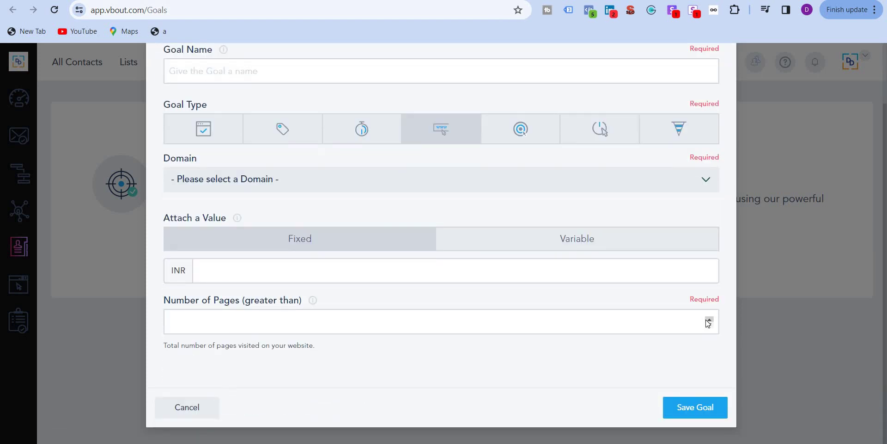
pyautogui.doubleClick(706, 319)
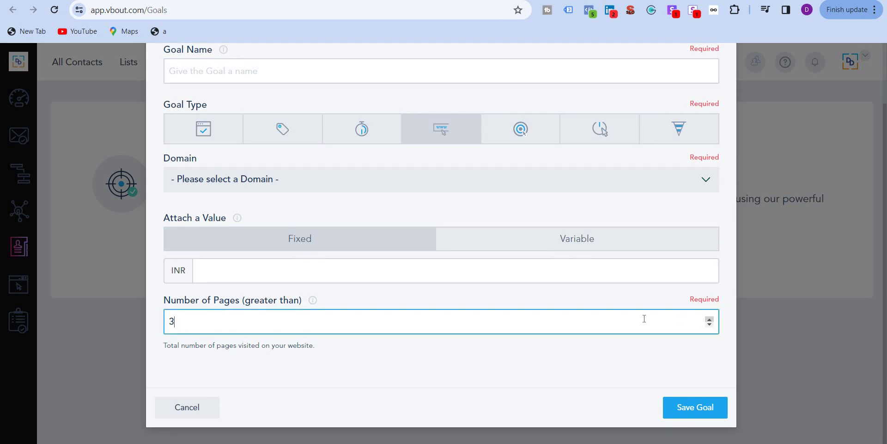
# Try the PPC Referral Network goal type with Google and Bing selected as referral networks
pyautogui.scroll(2, 628, 307)
pyautogui.click(539, 205)
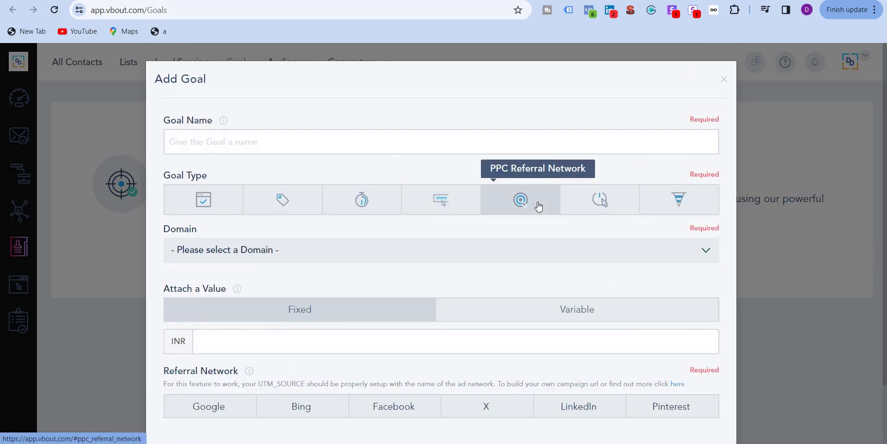
pyautogui.scroll(-2, 475, 277)
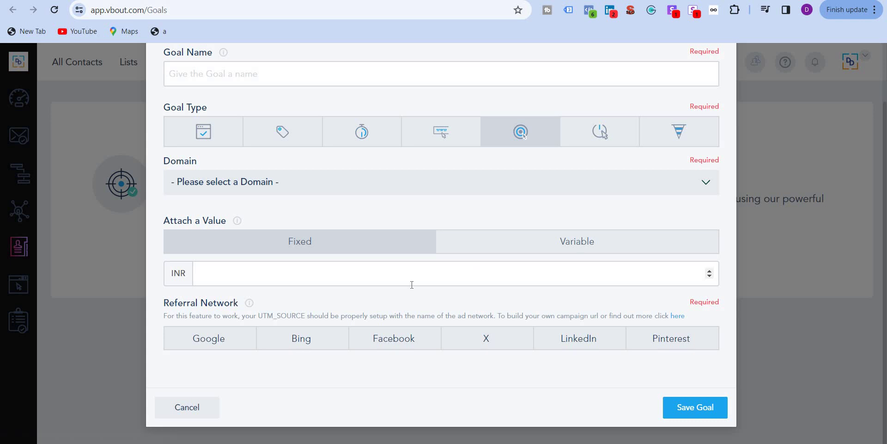
pyautogui.click(233, 342)
pyautogui.click(303, 340)
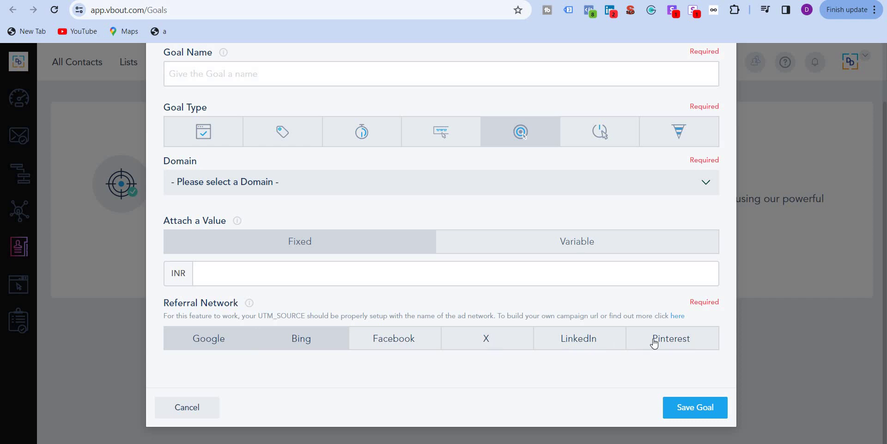
# Examine the two remaining goal types, including the options for Funnel Tracking
pyautogui.scroll(2, 568, 204)
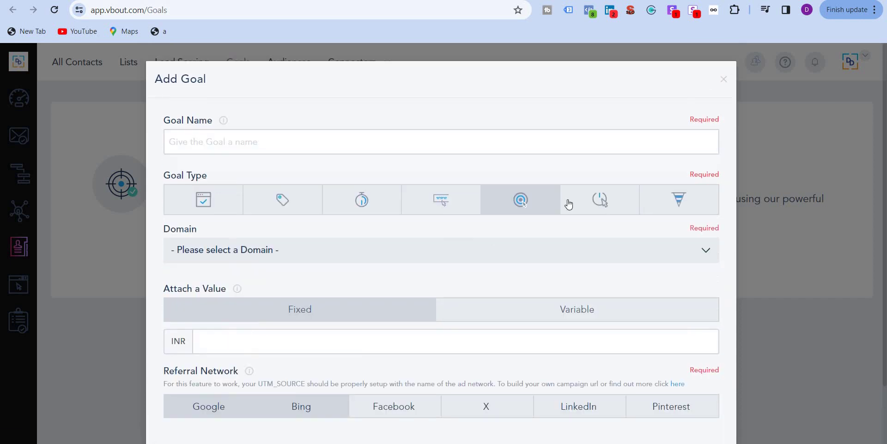
pyautogui.click(596, 205)
pyautogui.click(698, 211)
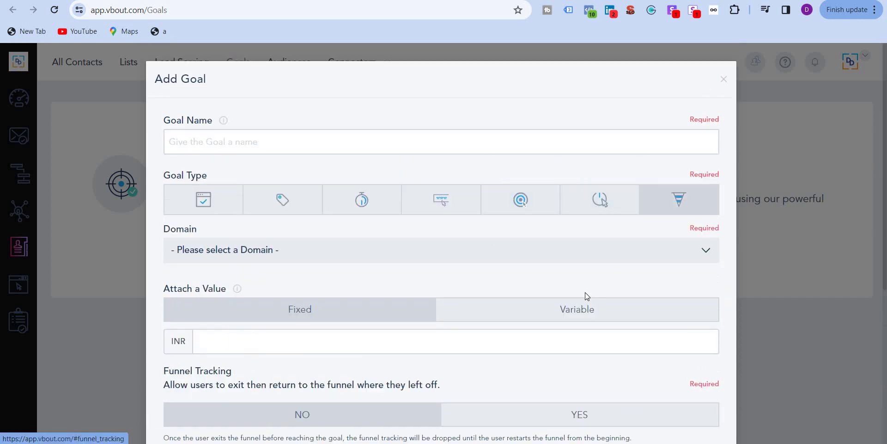
pyautogui.scroll(-4, 307, 378)
pyautogui.scroll(4, 311, 370)
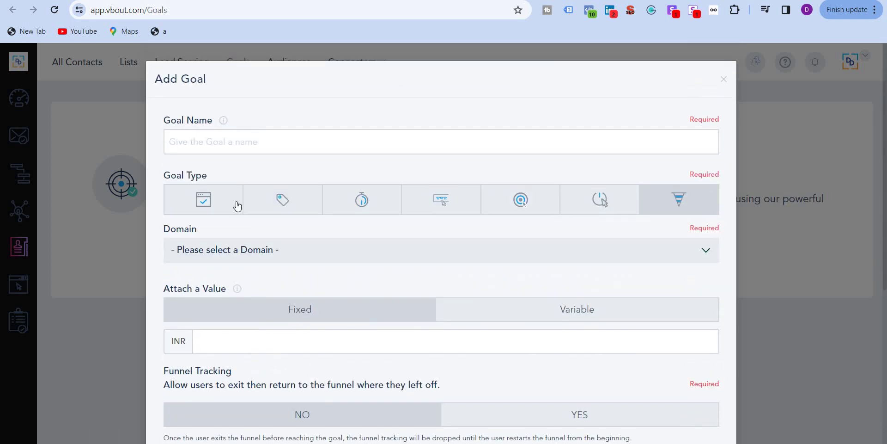
# Set the goal type to Destination URL and name the goal "Home page"
pyautogui.click(220, 206)
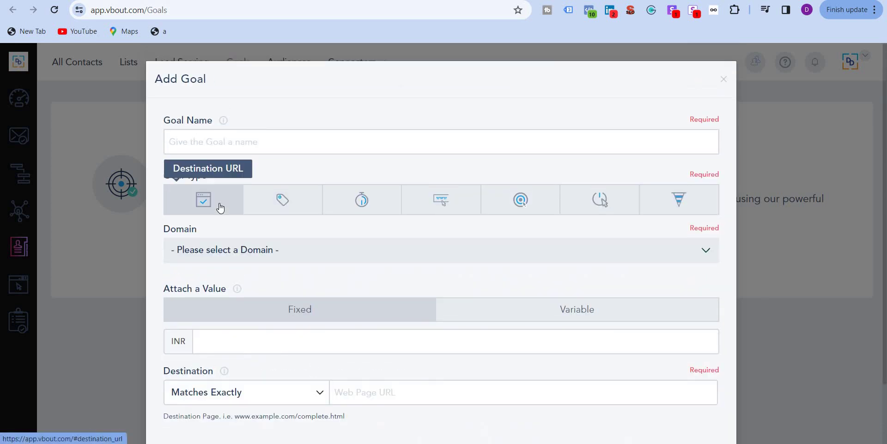
pyautogui.click(250, 143)
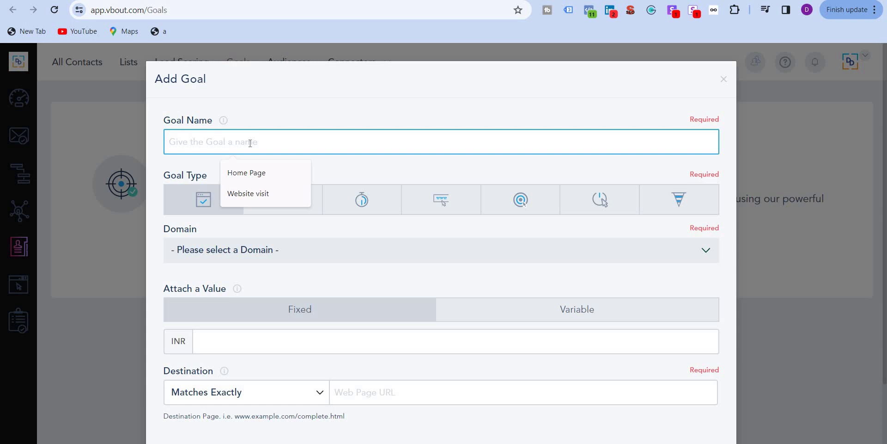
pyautogui.write('We')
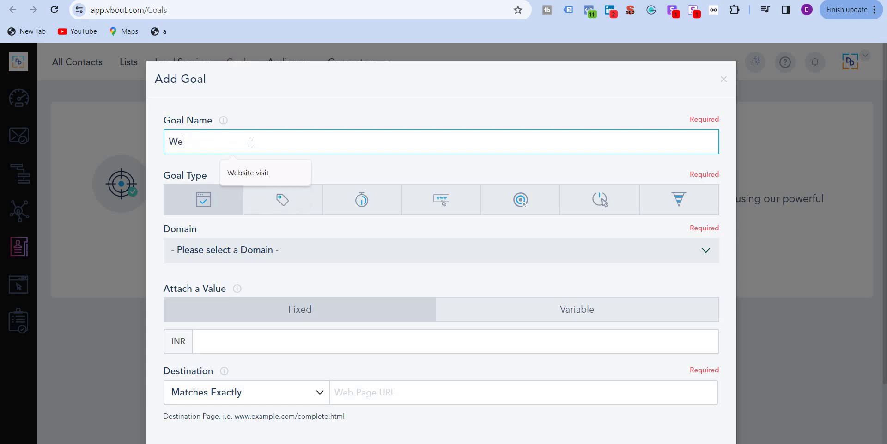
pyautogui.press('BackSpace')
pyautogui.write('Home')
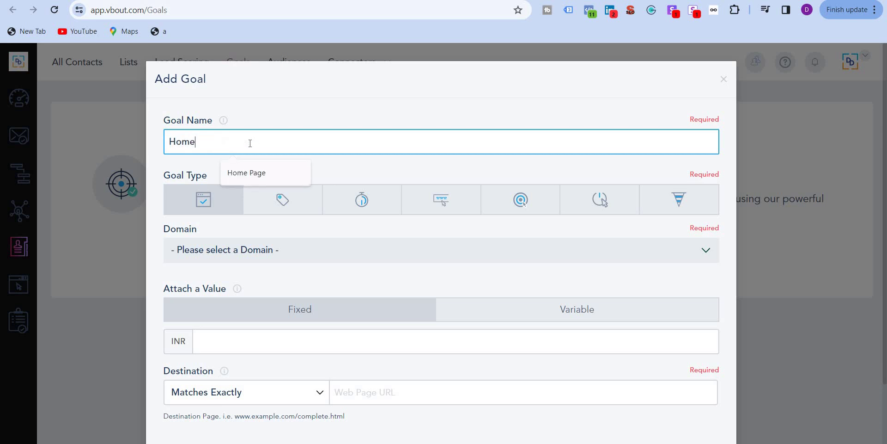
pyautogui.write(' page')
pyautogui.press('Tab')
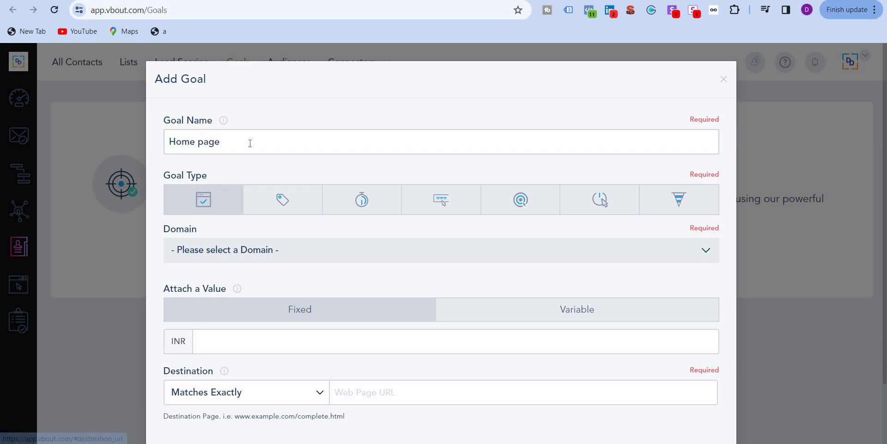
pyautogui.click(371, 264)
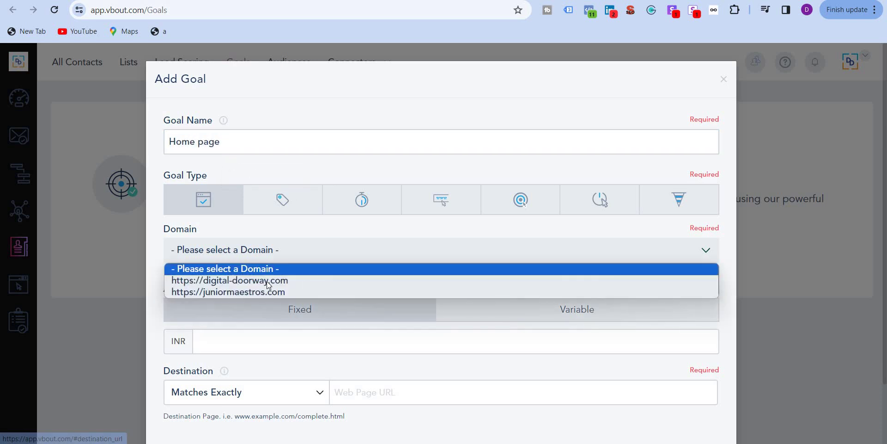
pyautogui.click(264, 281)
pyautogui.scroll(-2, 260, 324)
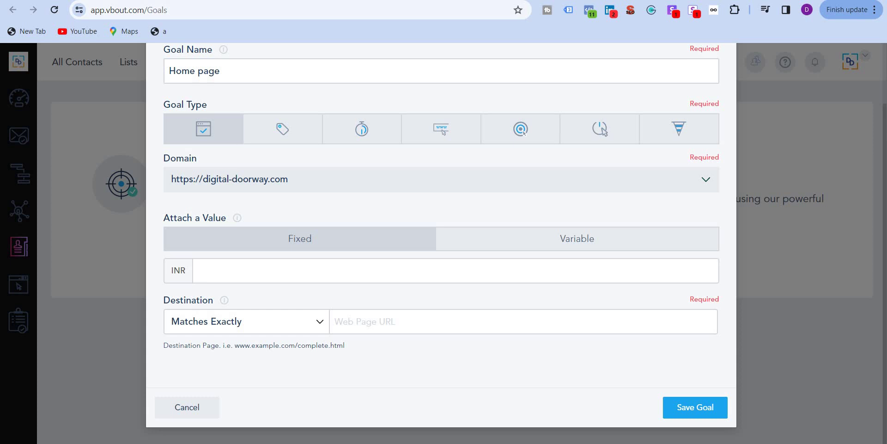
pyautogui.click(315, 1)
pyautogui.click(230, 14)
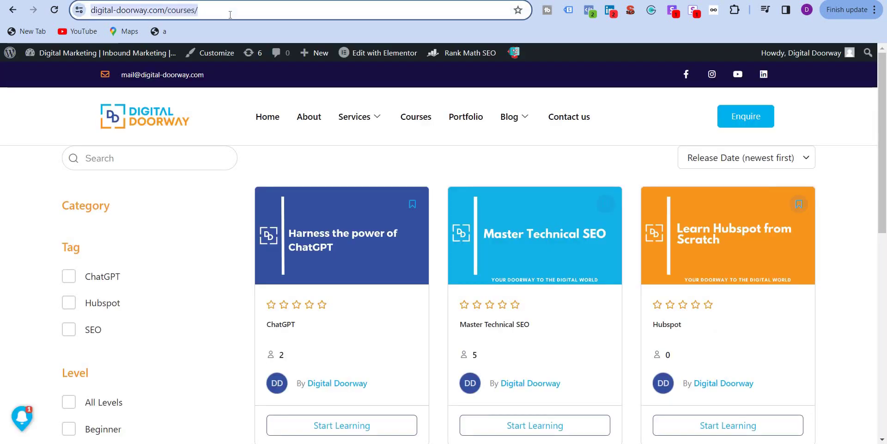
pyautogui.click(230, 14)
pyautogui.hotkey('ctrl', 'a')
pyautogui.hotkey('ctrl', 'c')
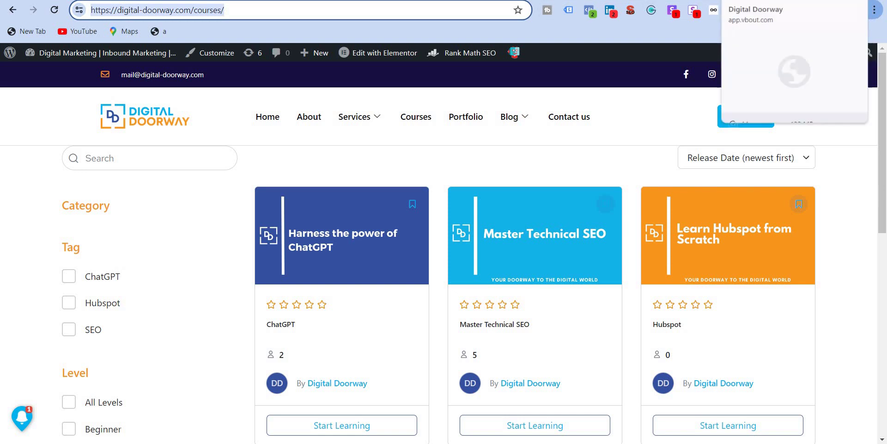
pyautogui.click(748, 1)
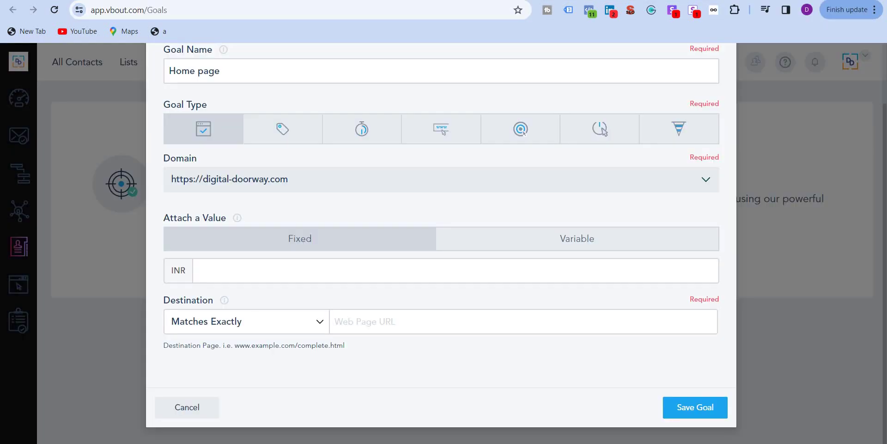
pyautogui.click(429, 313)
pyautogui.hotkey('ctrl', 'v')
pyautogui.click(225, 326)
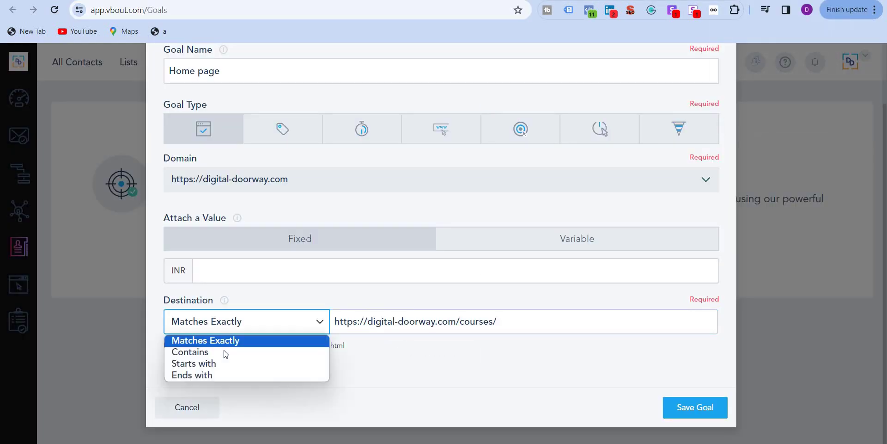
pyautogui.click(238, 328)
pyautogui.click(238, 328)
pyautogui.click(688, 405)
pyautogui.click(701, 406)
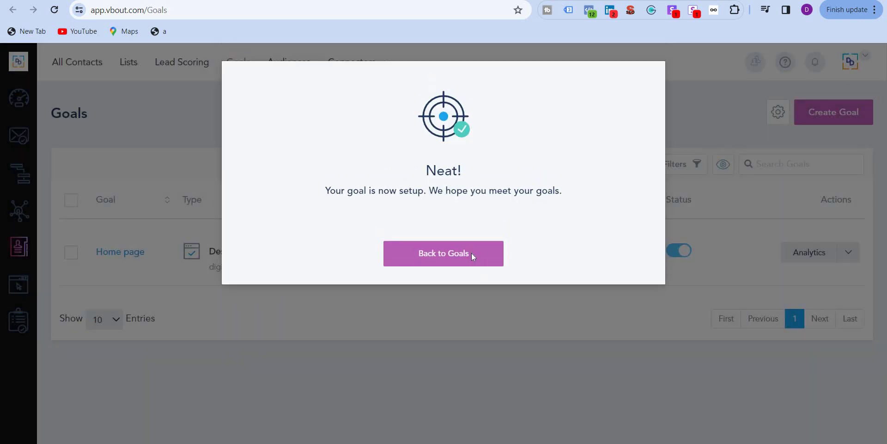
pyautogui.click(471, 253)
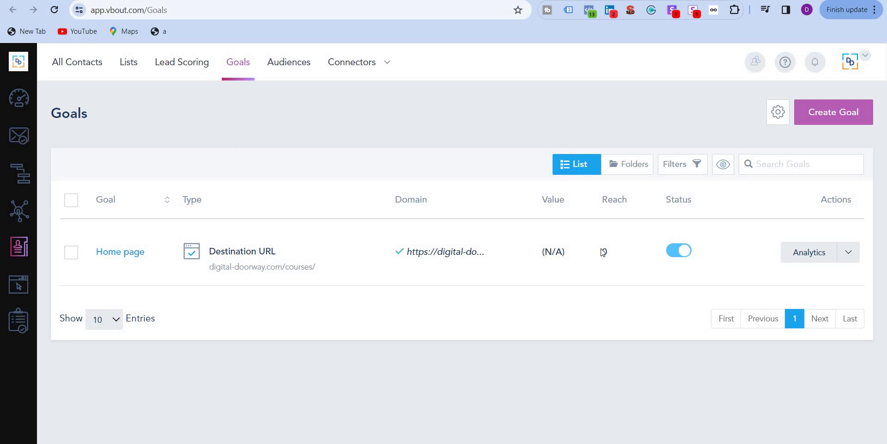
# Edit the "Home page" goal, rename it "Courses page" and save the change
pyautogui.doubleClick(615, 257)
pyautogui.click(853, 260)
pyautogui.click(817, 276)
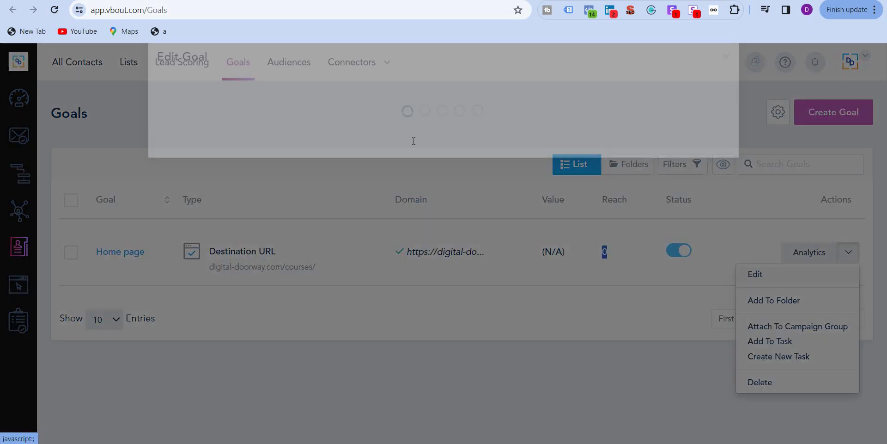
pyautogui.click(255, 145)
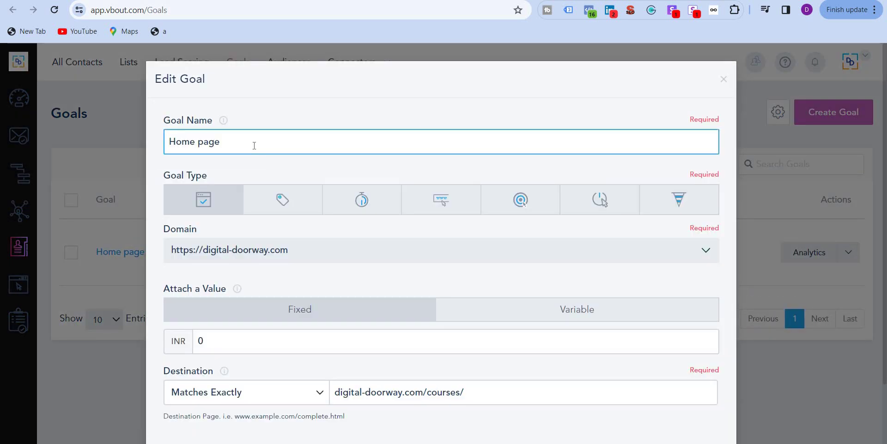
pyautogui.press('BackSpace')
pyautogui.press('BackSpace')
pyautogui.press('BackSpace')
pyautogui.press('BackSpace')
pyautogui.press('BackSpace')
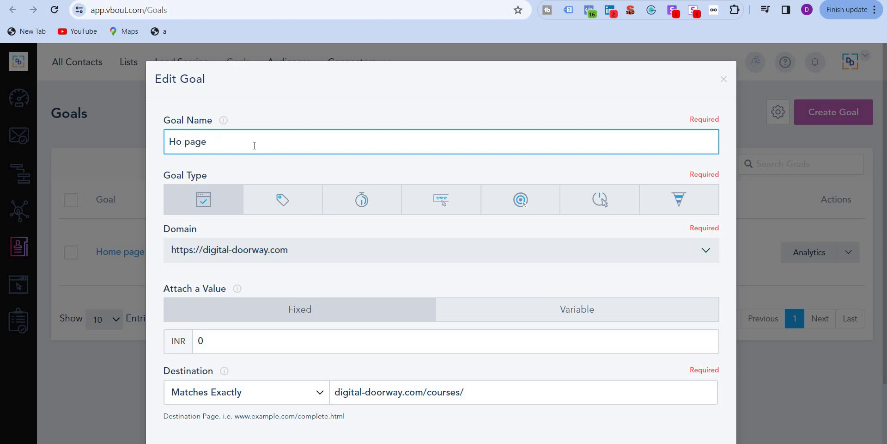
pyautogui.write('Courses')
pyautogui.scroll(-2, 654, 370)
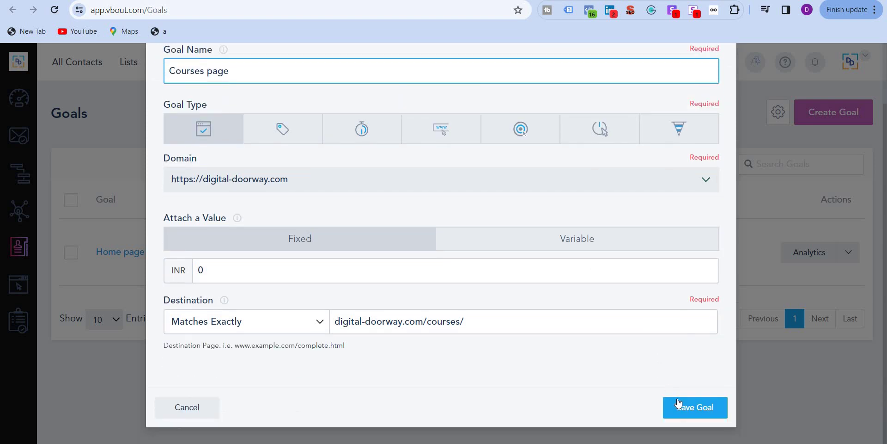
pyautogui.click(677, 398)
pyautogui.click(469, 257)
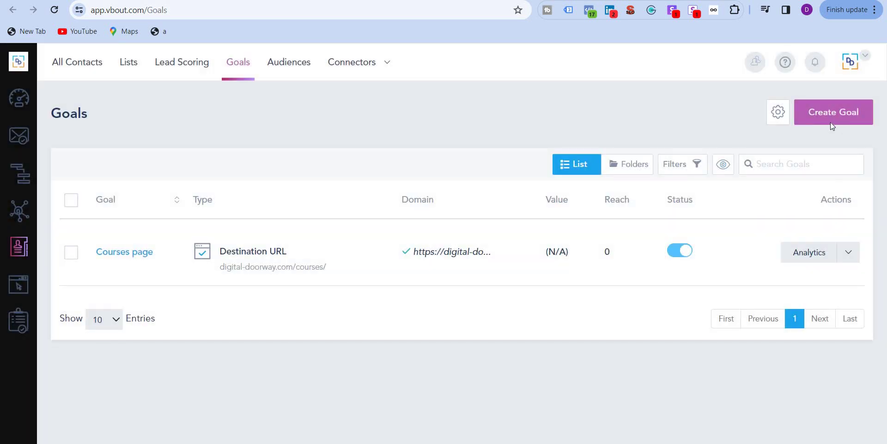
# Start a new goal named "No of pages visited" with the goal type Pages Visited
pyautogui.click(830, 122)
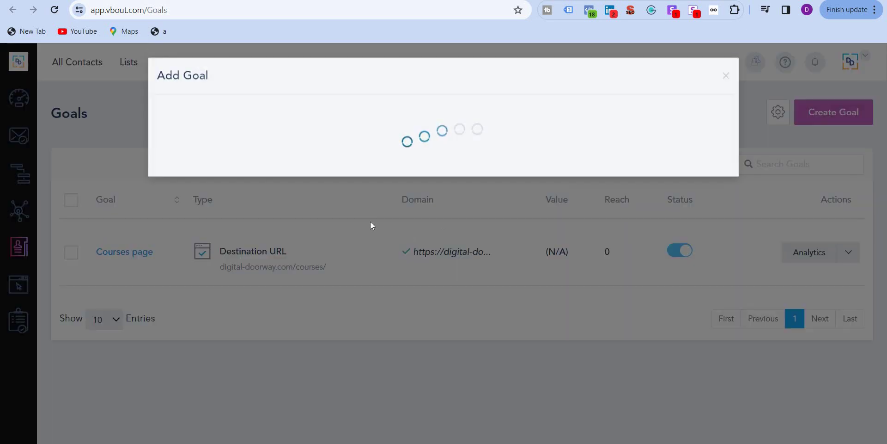
pyautogui.click(244, 135)
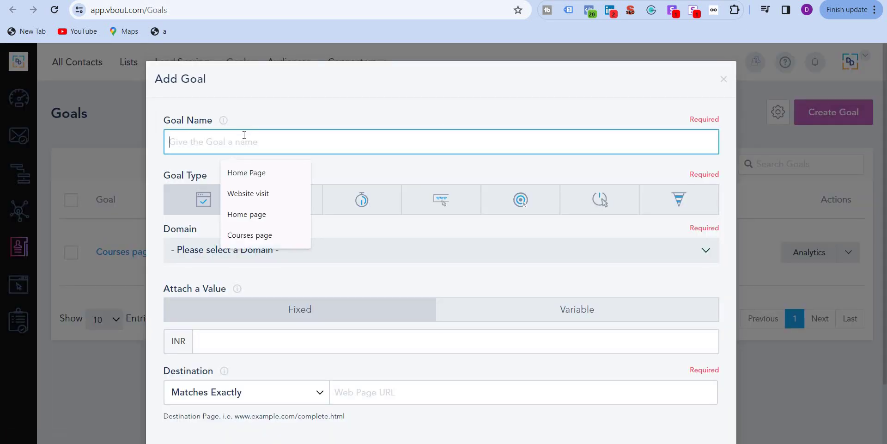
pyautogui.write('No of pages vi')
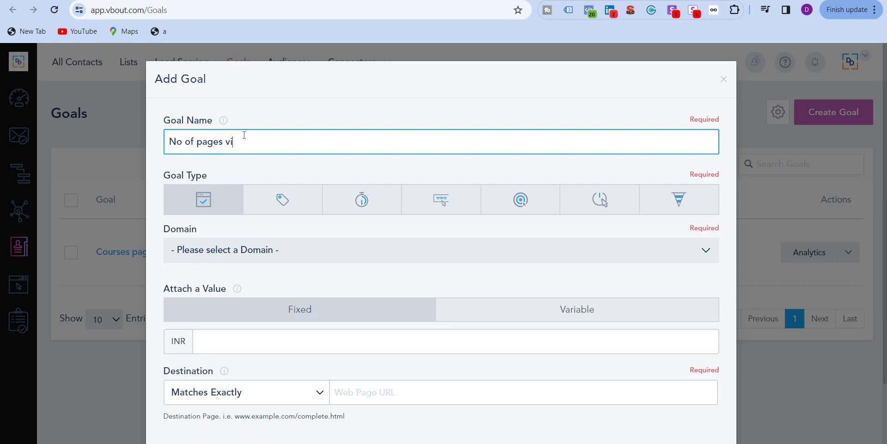
pyautogui.write('d')
pyautogui.press('Tab')
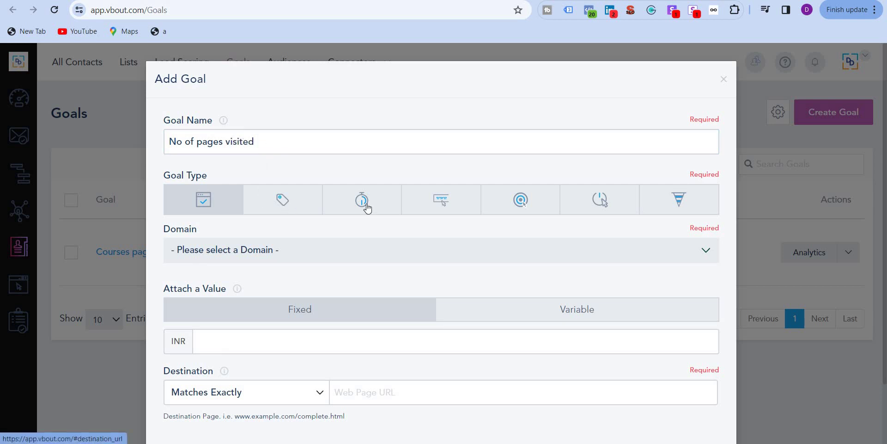
pyautogui.click(452, 215)
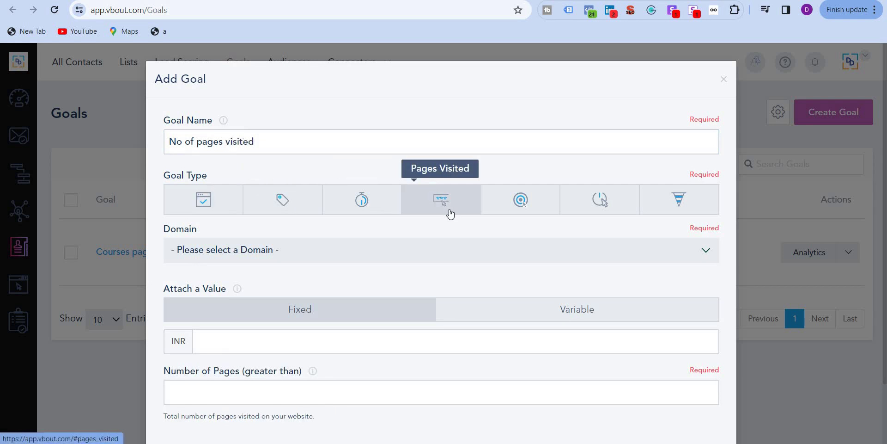
# Set the number of pages (greater than) to 3 and try to save the goal
pyautogui.scroll(-2, 452, 215)
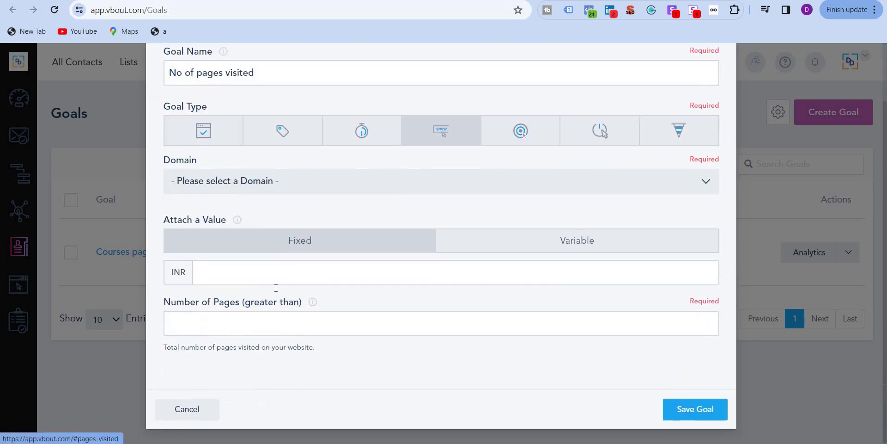
pyautogui.click(709, 320)
pyautogui.click(709, 320)
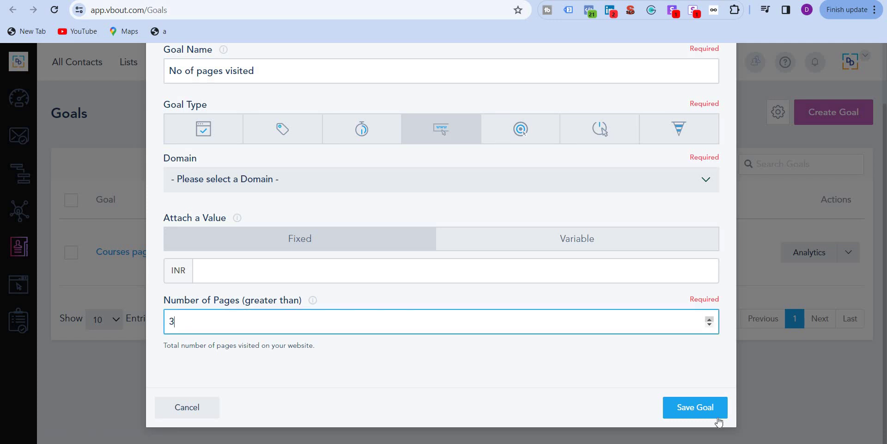
pyautogui.click(712, 409)
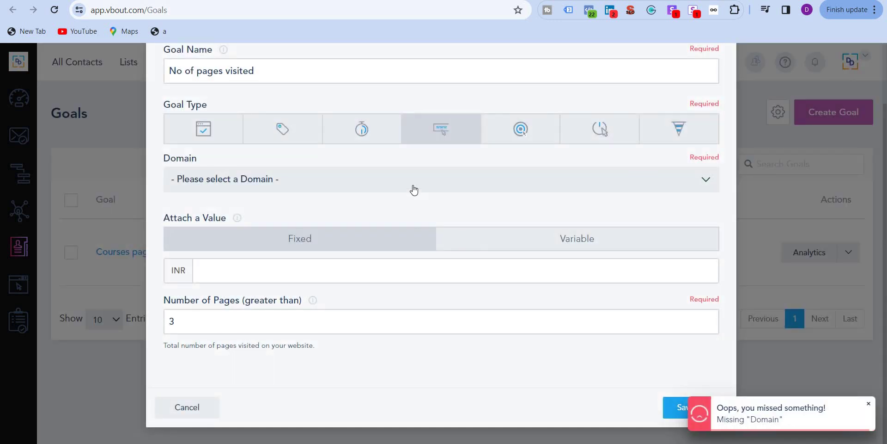
pyautogui.click(413, 189)
pyautogui.click(261, 207)
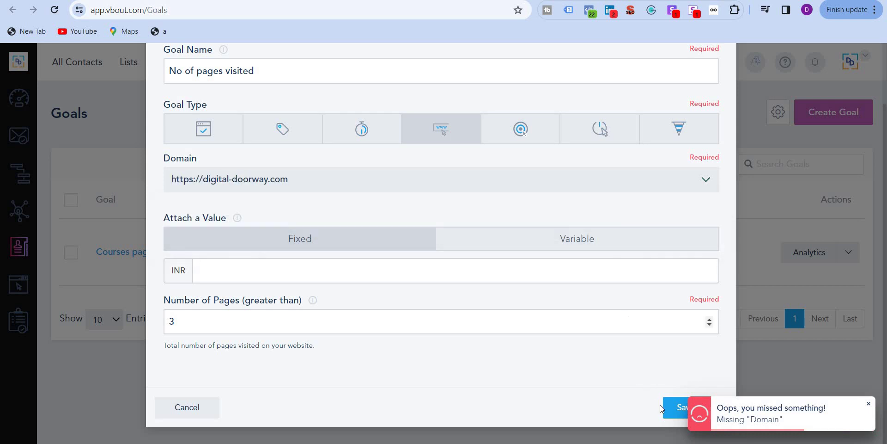
pyautogui.click(672, 406)
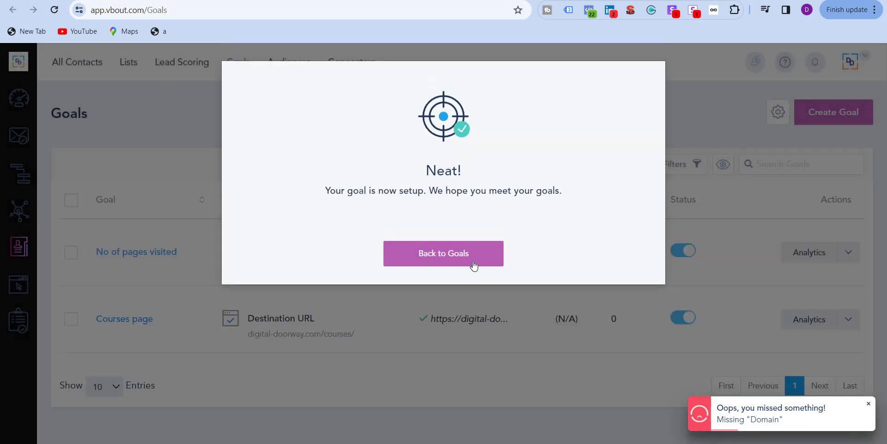
pyautogui.click(411, 259)
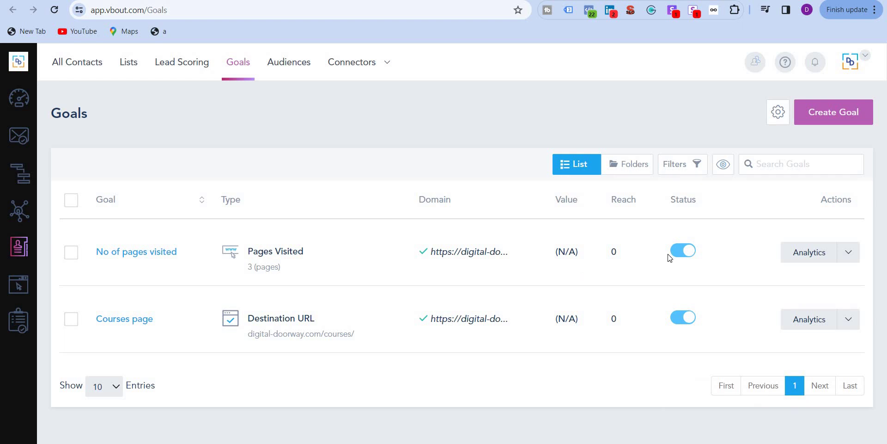
# Open the dashboard and examine the Getting Started checklist and the Events Calendar
pyautogui.click(14, 67)
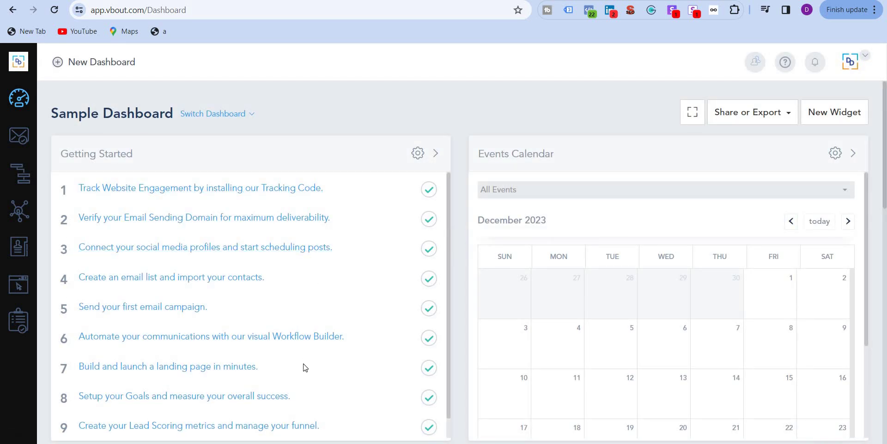
pyautogui.scroll(-1, 305, 368)
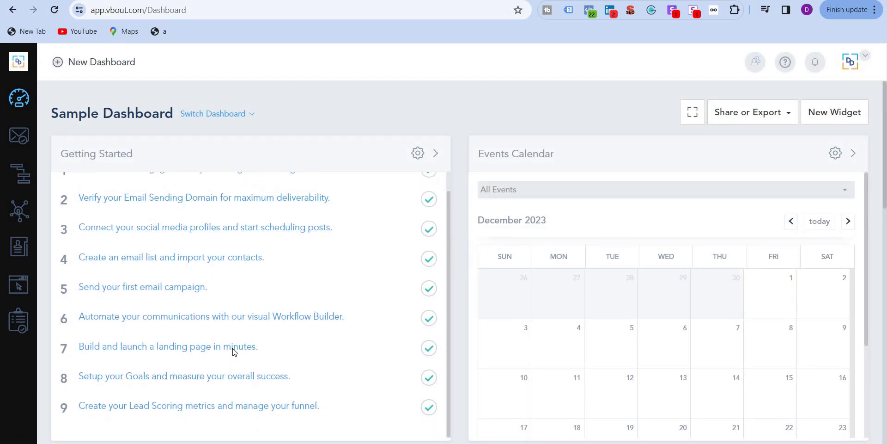
pyautogui.scroll(-3, 544, 286)
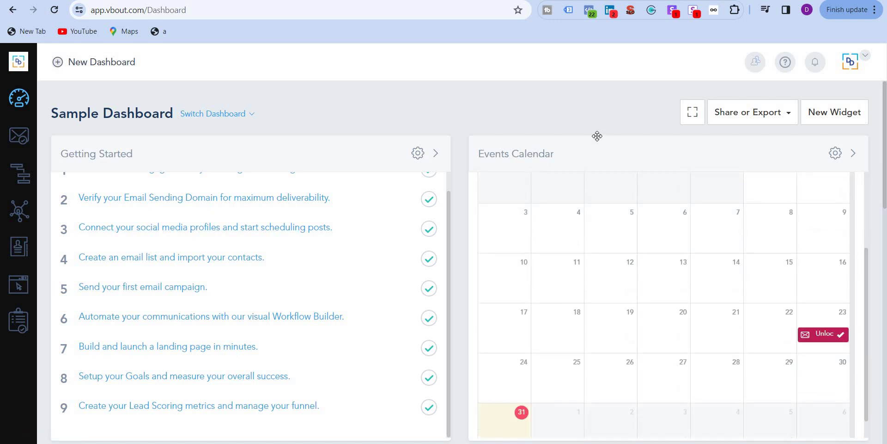
# Display the available dashboard widgets and try to place the Video Training widget on the dashboard
pyautogui.click(836, 124)
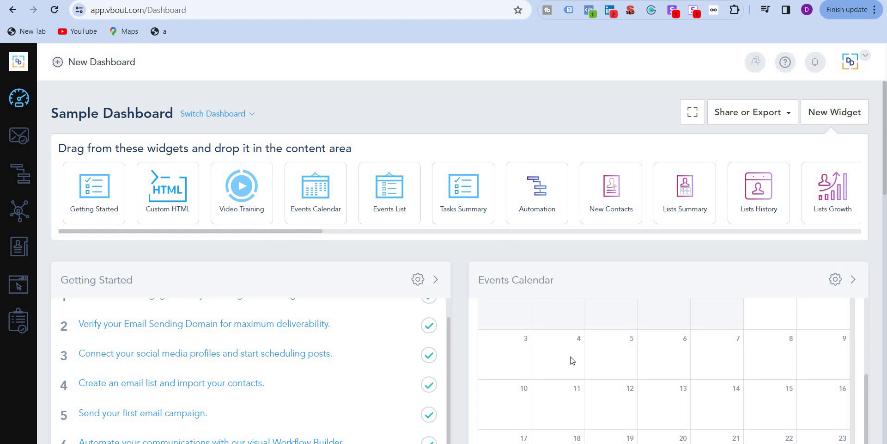
pyautogui.moveTo(246, 192); pyautogui.dragTo(615, 365)
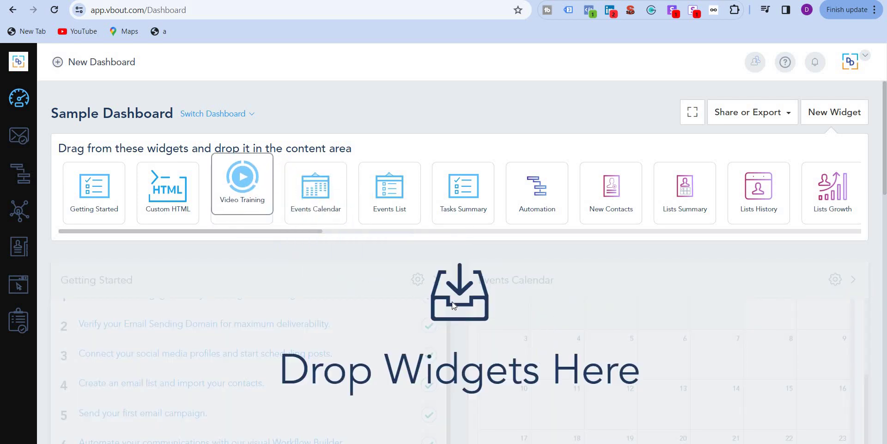
# Examine the Landing Page, New Contacts, Automation and Leads Funnel widgets on the dashboard
pyautogui.scroll(-1, 470, 327)
pyautogui.scroll(-7, 457, 355)
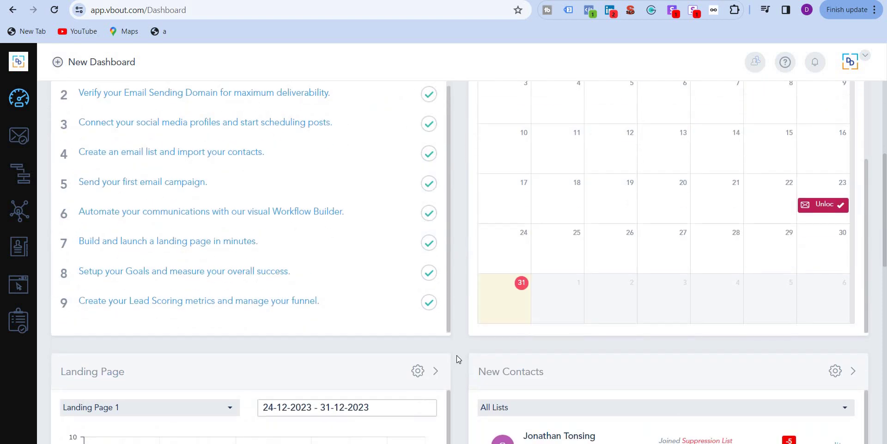
pyautogui.scroll(-4, 457, 355)
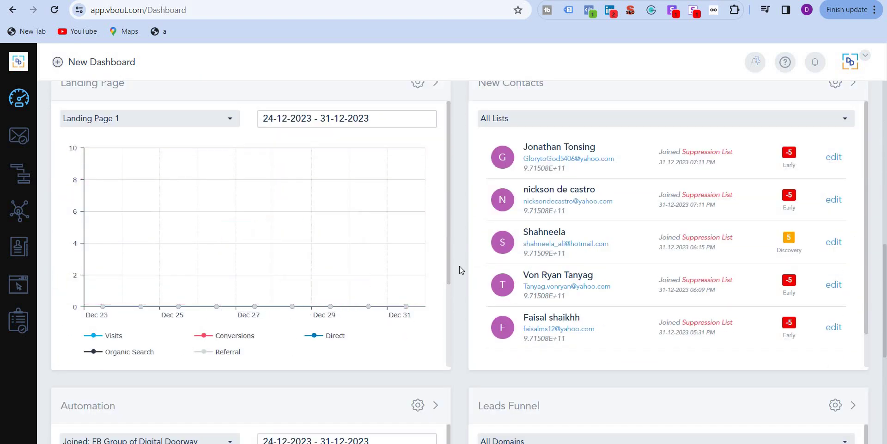
pyautogui.scroll(-4, 459, 266)
pyautogui.scroll(-5, 190, 335)
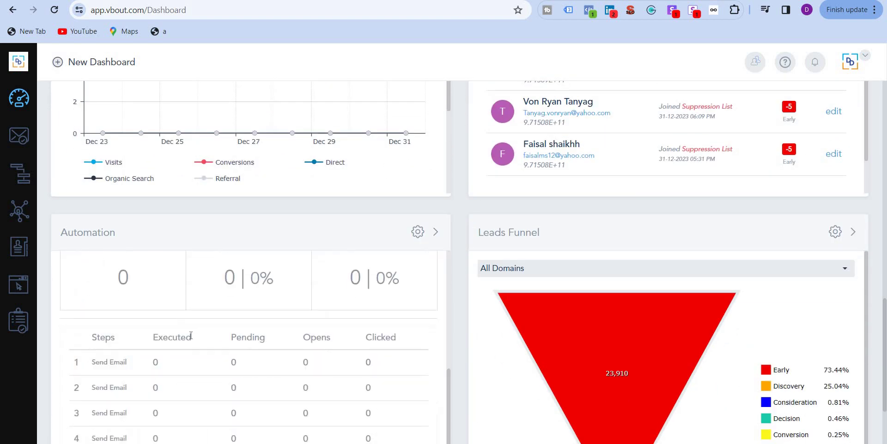
pyautogui.scroll(-1, 196, 390)
pyautogui.scroll(-2, 222, 379)
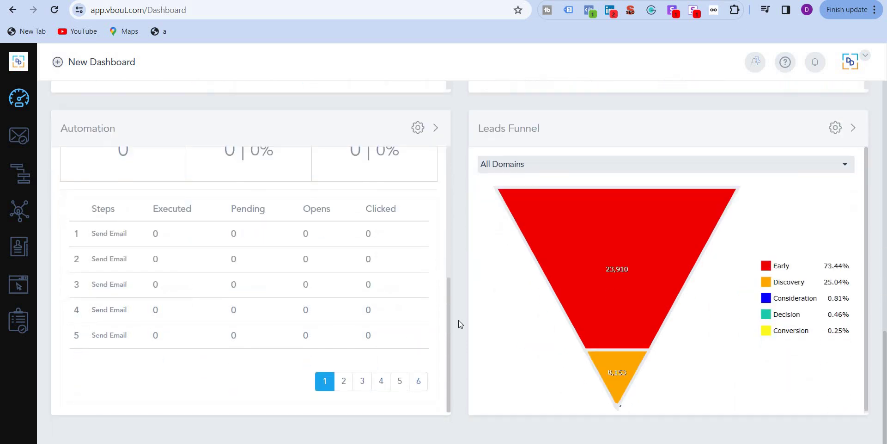
pyautogui.scroll(9, 479, 254)
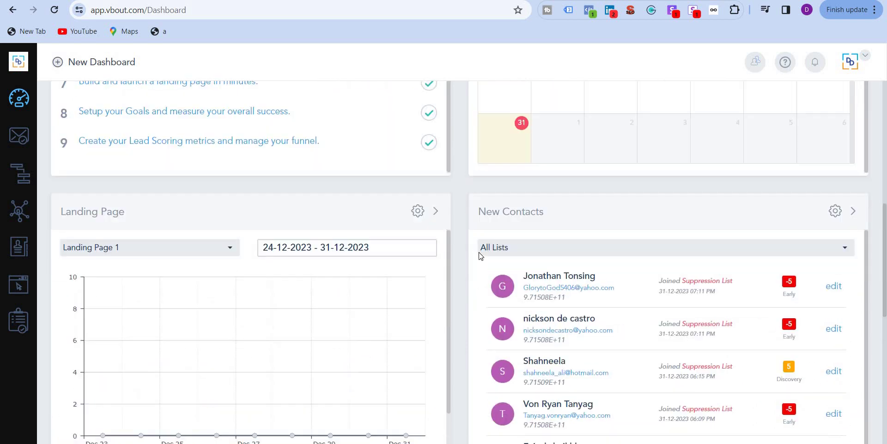
pyautogui.scroll(7, 472, 249)
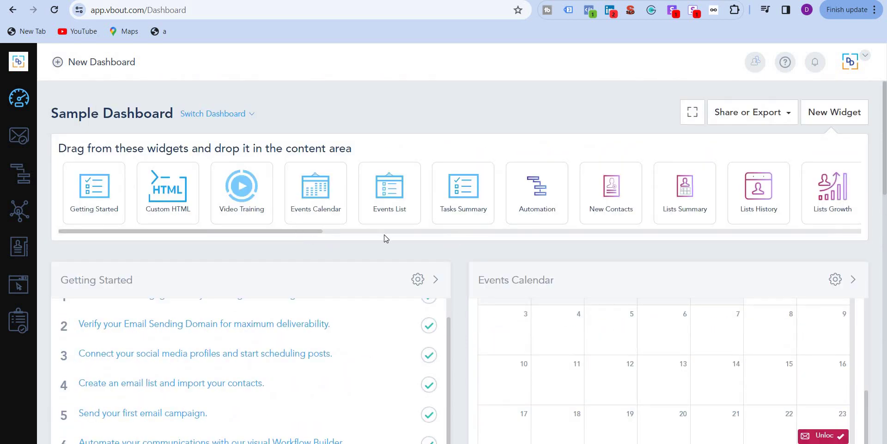
# Add a widget of type Social Feed to the dashboard, keeping the title "Social Feed"
pyautogui.moveTo(306, 232); pyautogui.dragTo(589, 245)
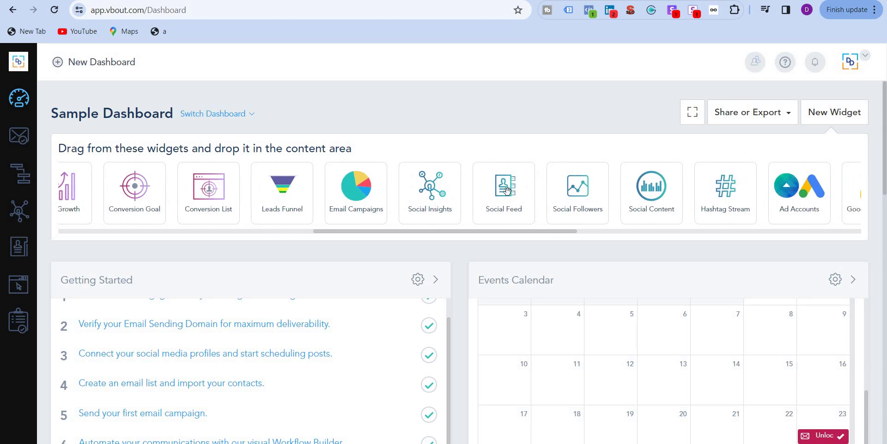
pyautogui.moveTo(507, 191); pyautogui.dragTo(545, 271)
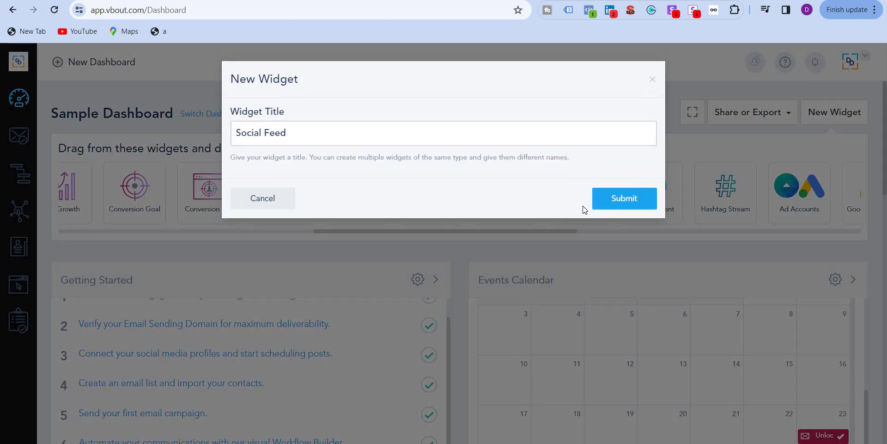
pyautogui.click(637, 203)
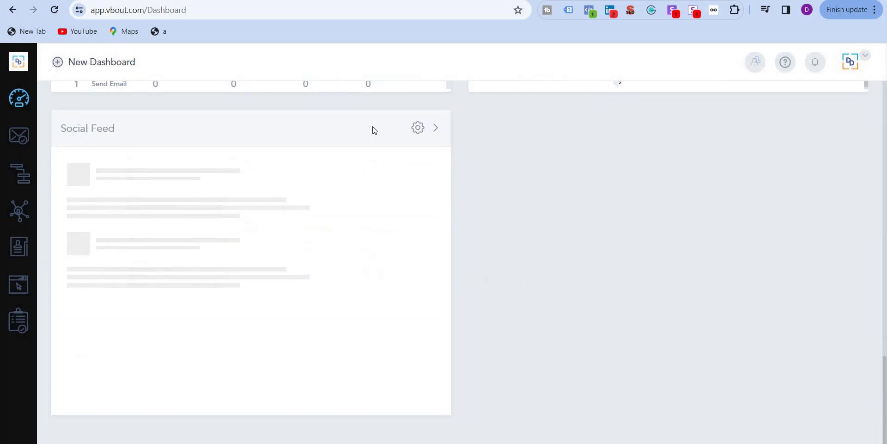
# Move the Social Feed widget to the first row of the dashboard, beside the Getting Started widget
pyautogui.scroll(5, 371, 393)
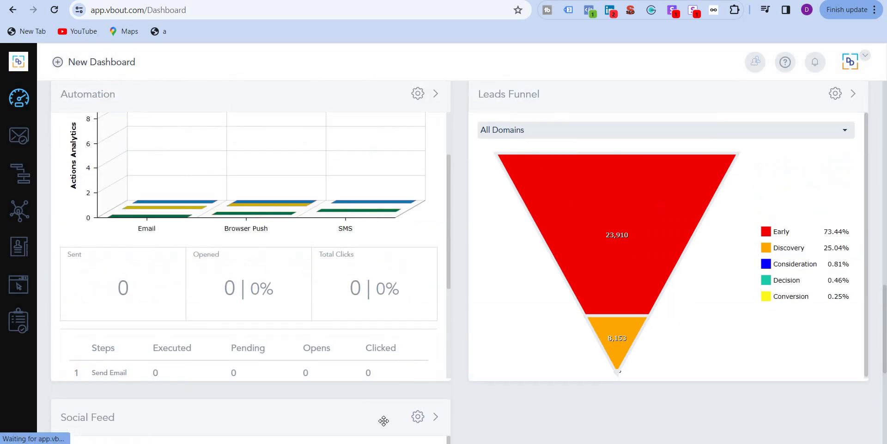
pyautogui.scroll(1, 544, 139)
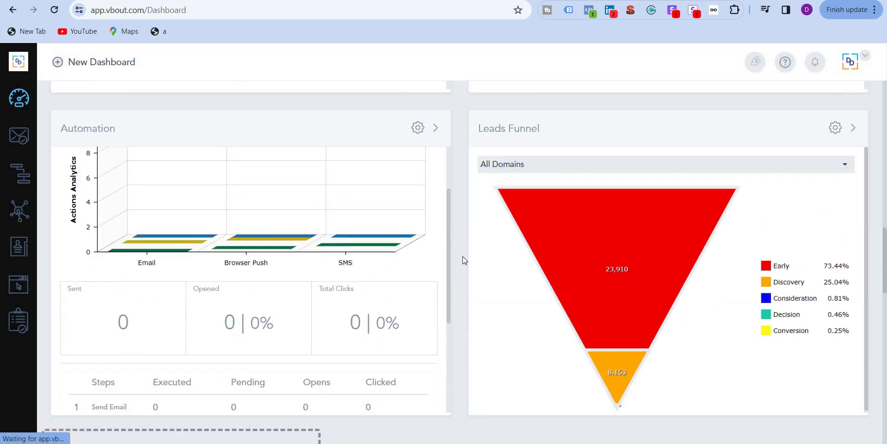
pyautogui.scroll(-4, 393, 369)
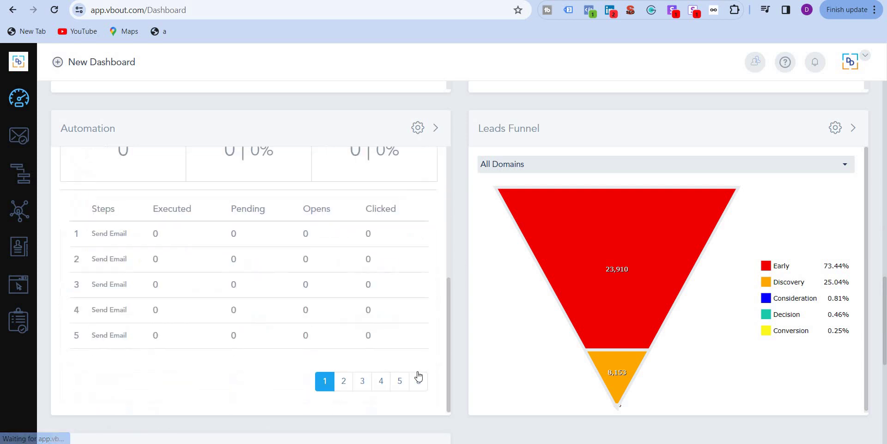
pyautogui.scroll(-5, 376, 267)
pyautogui.moveTo(528, 107); pyautogui.dragTo(539, 197)
pyautogui.scroll(3, 540, 197)
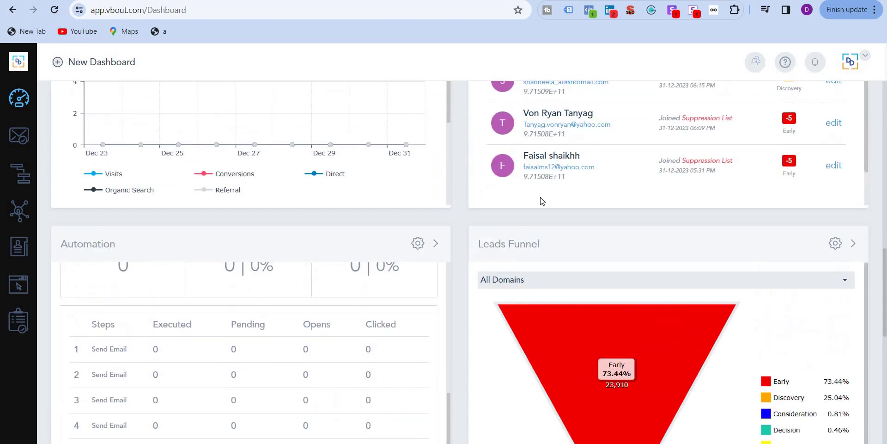
pyautogui.scroll(6, 541, 197)
pyautogui.scroll(-8, 543, 196)
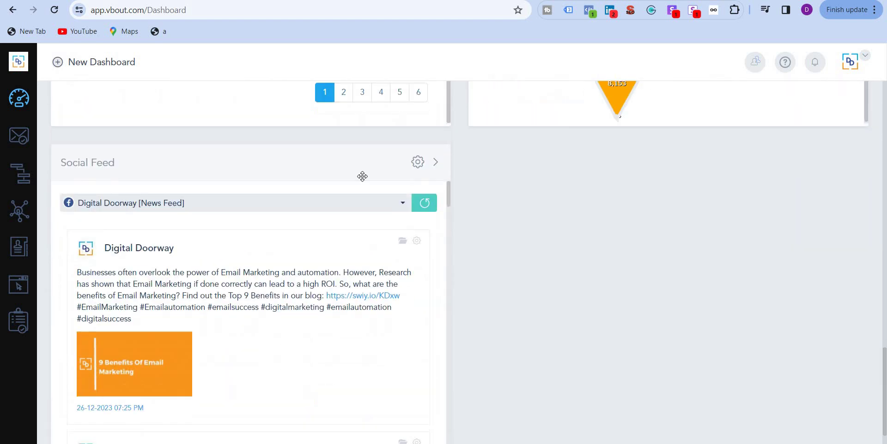
pyautogui.scroll(1, 382, 230)
pyautogui.moveTo(382, 230); pyautogui.dragTo(737, 275)
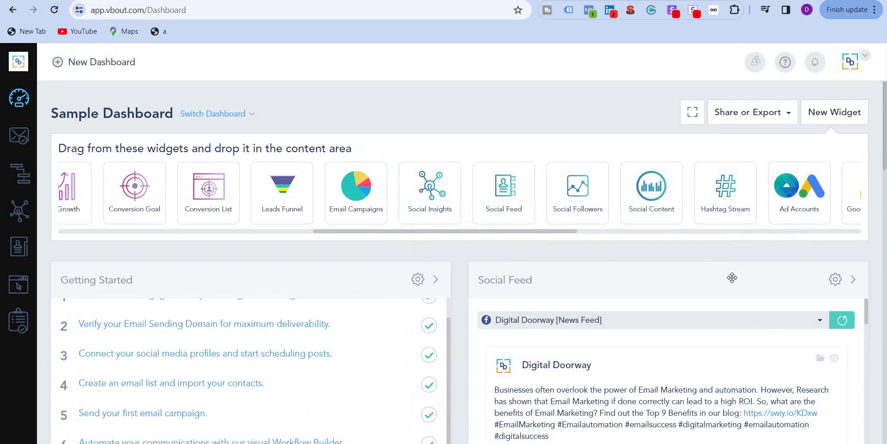
pyautogui.scroll(-5, 582, 264)
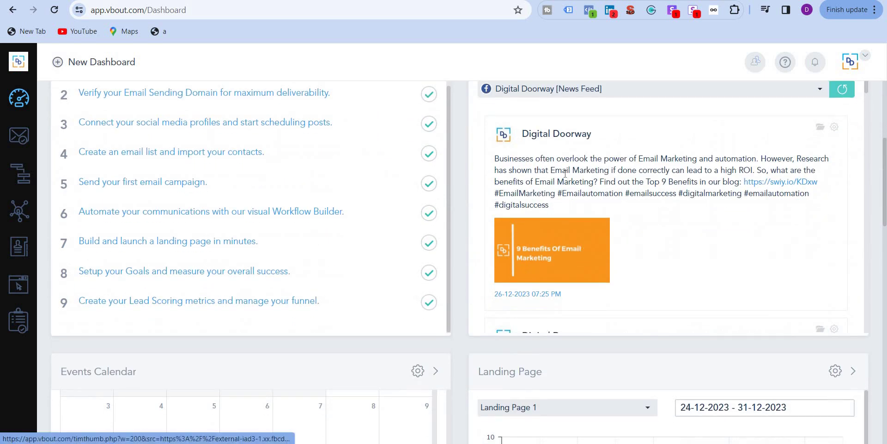
pyautogui.scroll(3, 464, 215)
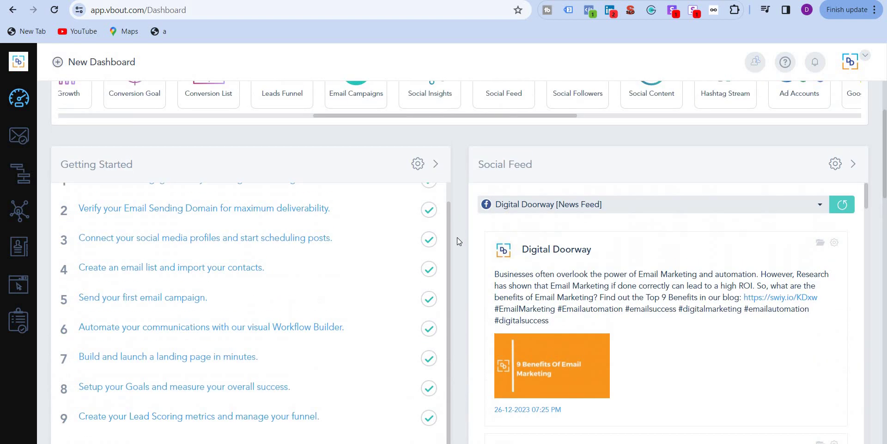
pyautogui.scroll(3, 457, 217)
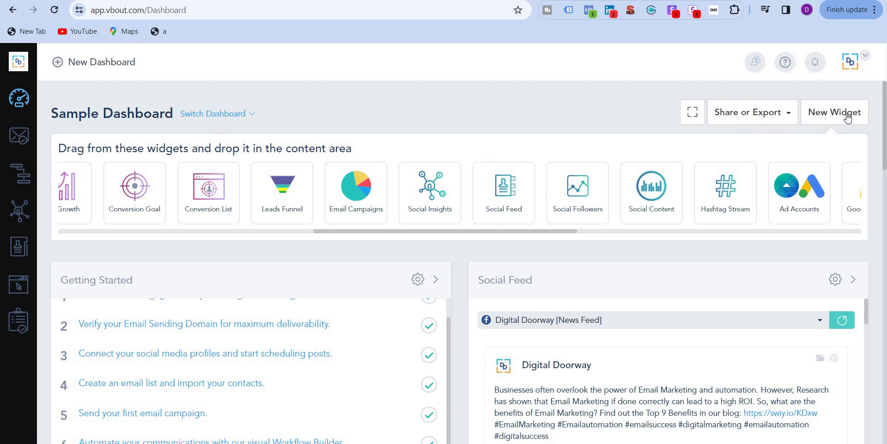
# Examine the options for switching between dashboards and reports, and the form for creating a new dashboard
pyautogui.click(239, 115)
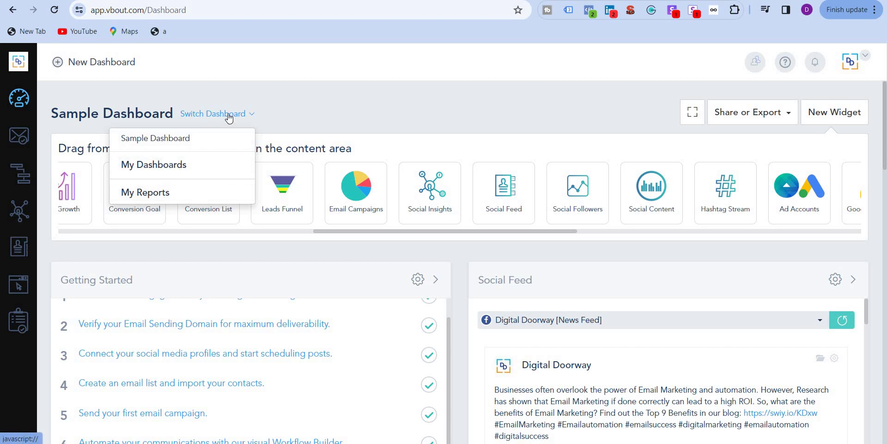
pyautogui.click(61, 65)
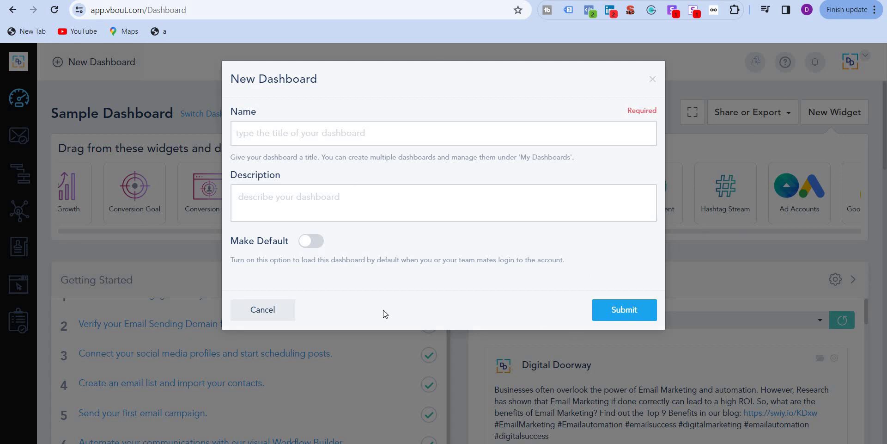
pyautogui.click(652, 79)
pyautogui.click(217, 114)
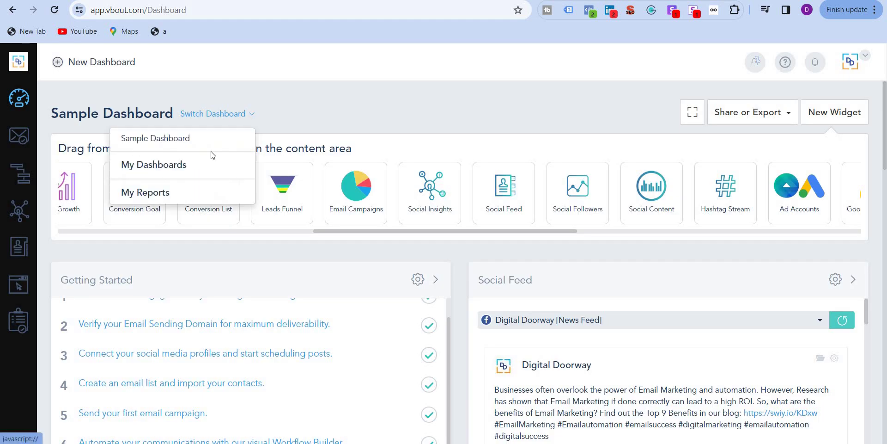
pyautogui.click(287, 127)
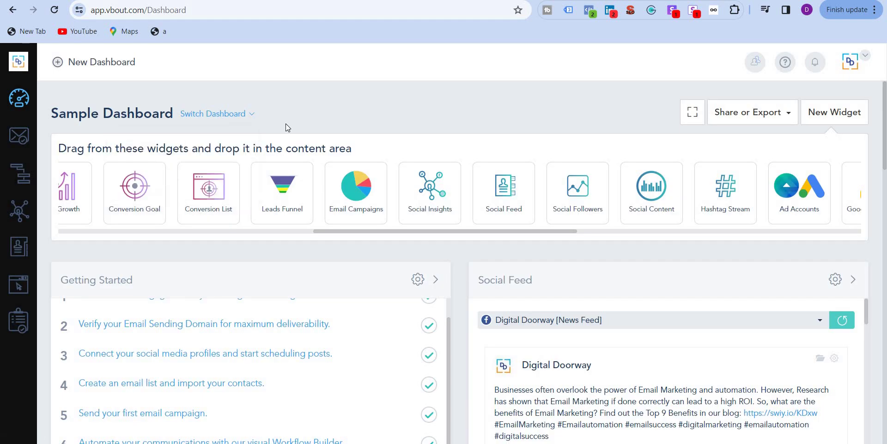
pyautogui.click(240, 114)
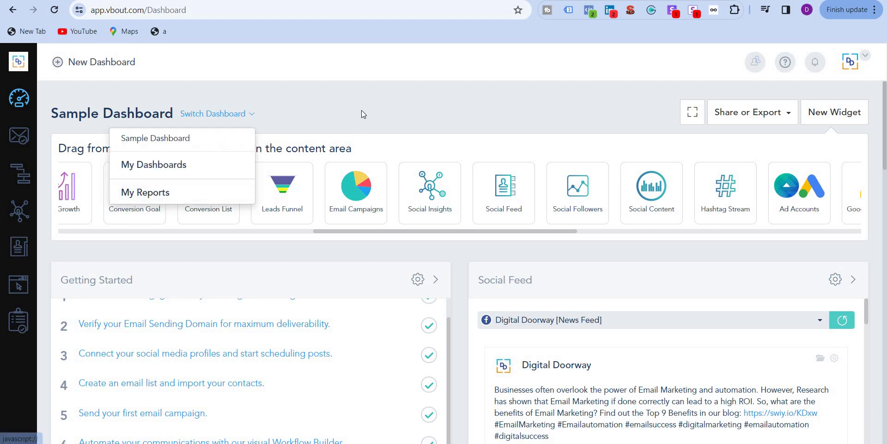
# Open the email campaigns list and examine the analytics of the VBOUT Intro Video campaign
pyautogui.click(21, 136)
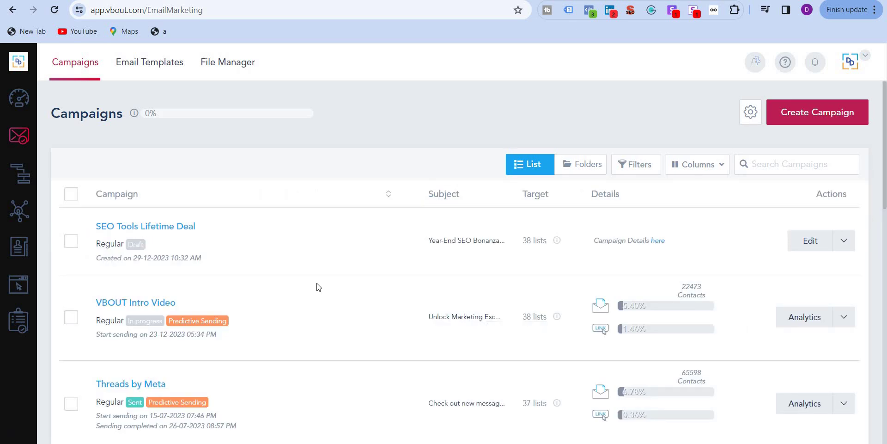
pyautogui.scroll(-1, 318, 287)
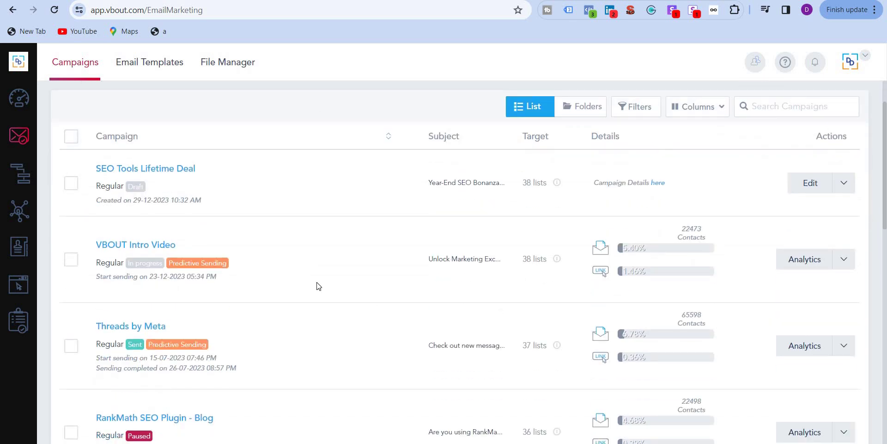
pyautogui.scroll(1, 153, 218)
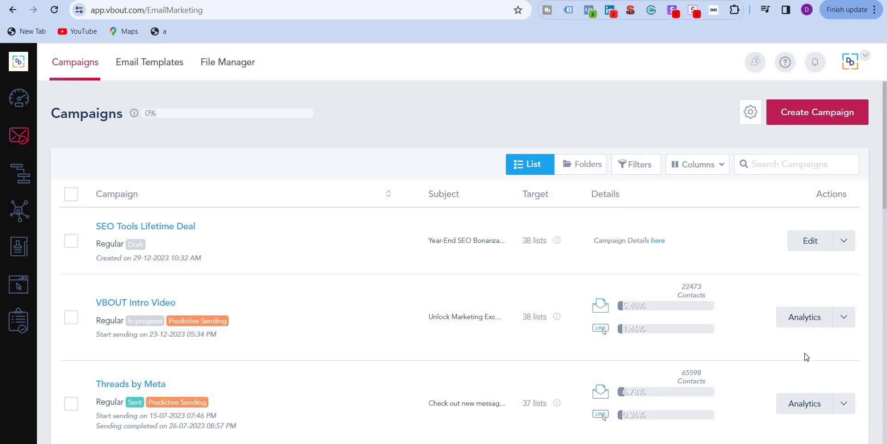
pyautogui.scroll(-2, 807, 357)
pyautogui.click(806, 203)
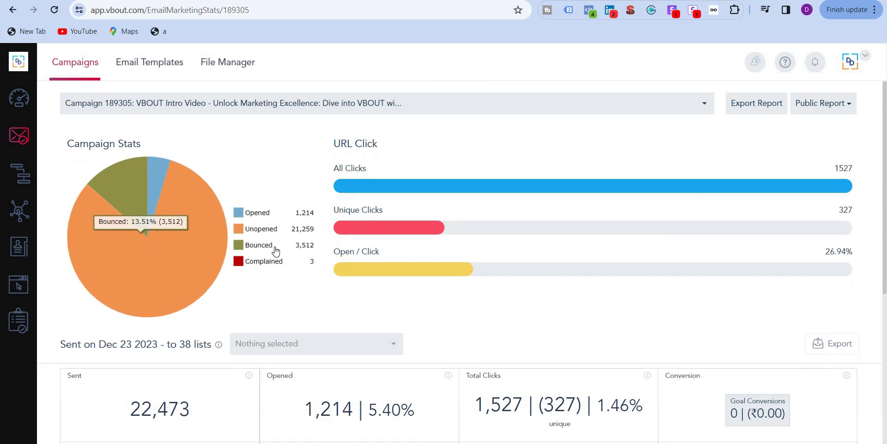
pyautogui.scroll(-2, 276, 251)
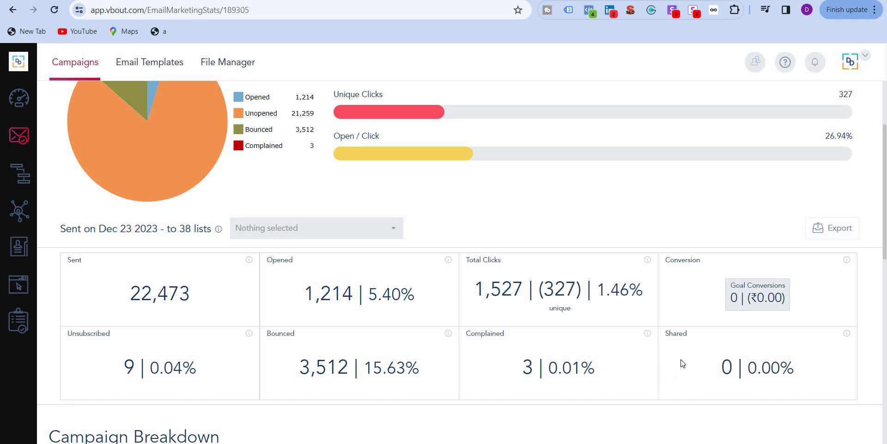
pyautogui.scroll(-6, 633, 329)
pyautogui.scroll(9, 630, 327)
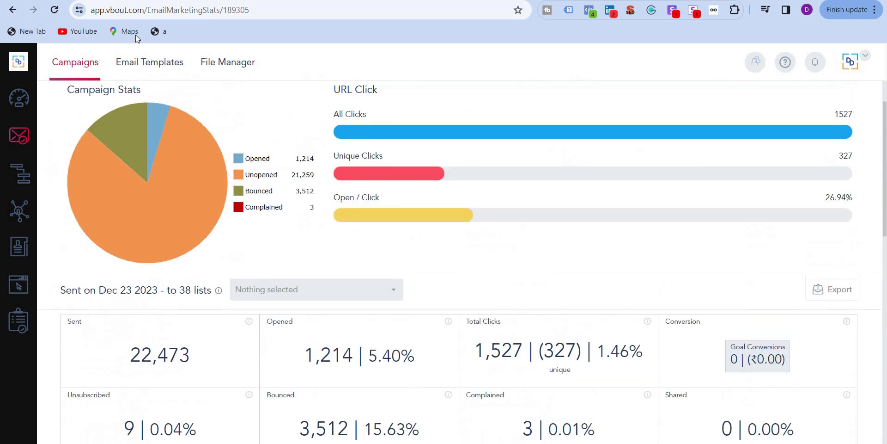
# Create a new email template of type Design Template using the New Builder
pyautogui.click(19, 138)
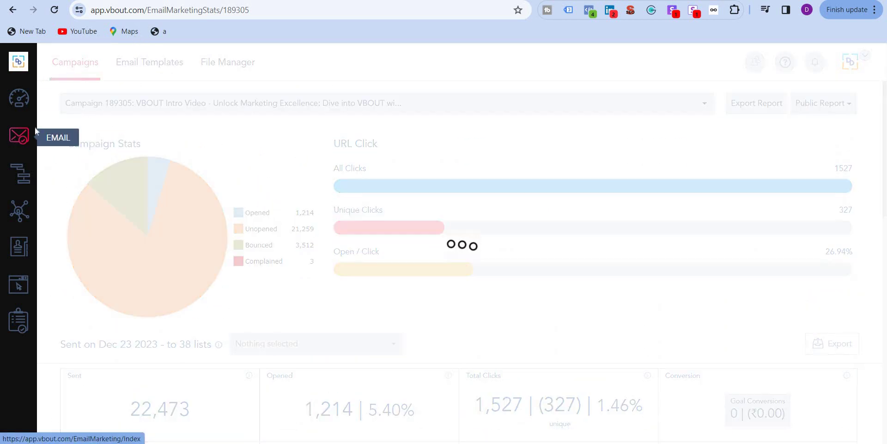
pyautogui.click(164, 68)
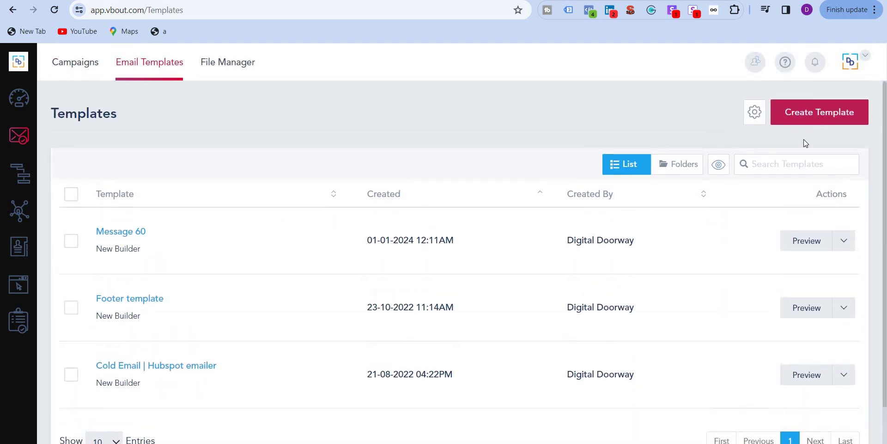
pyautogui.click(804, 121)
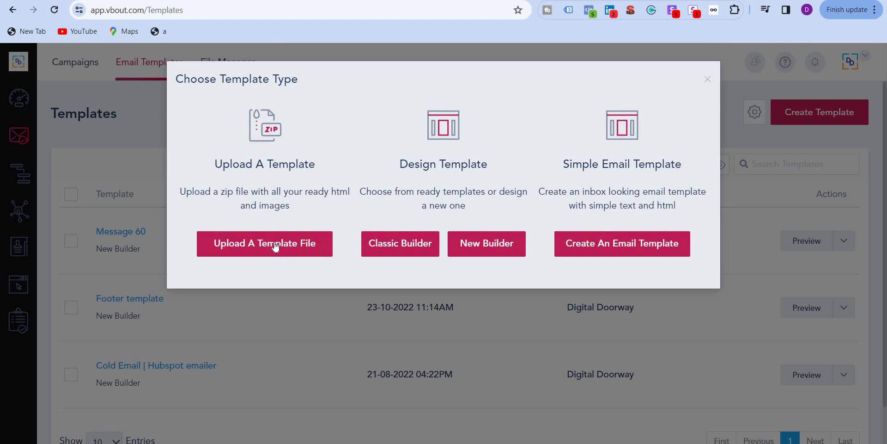
pyautogui.doubleClick(344, 189)
pyautogui.click(487, 240)
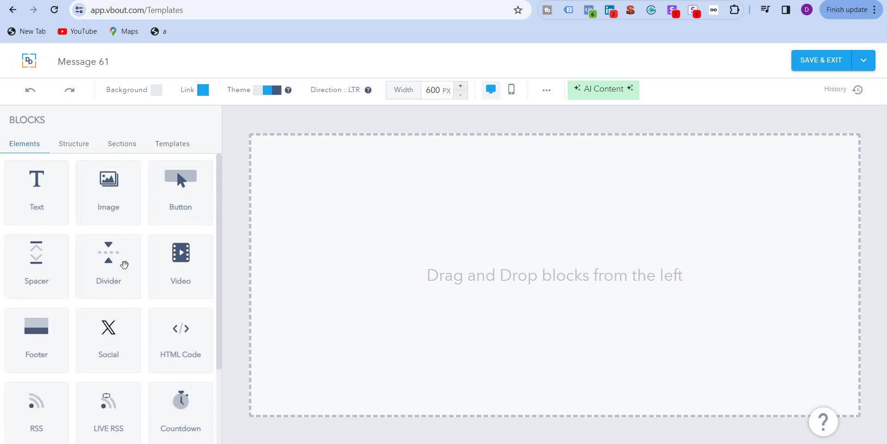
# Examine the element blocks available in the email template builder, from Text and Image to Calendar and Carousel
pyautogui.scroll(-1, 167, 324)
pyautogui.scroll(-1, 167, 323)
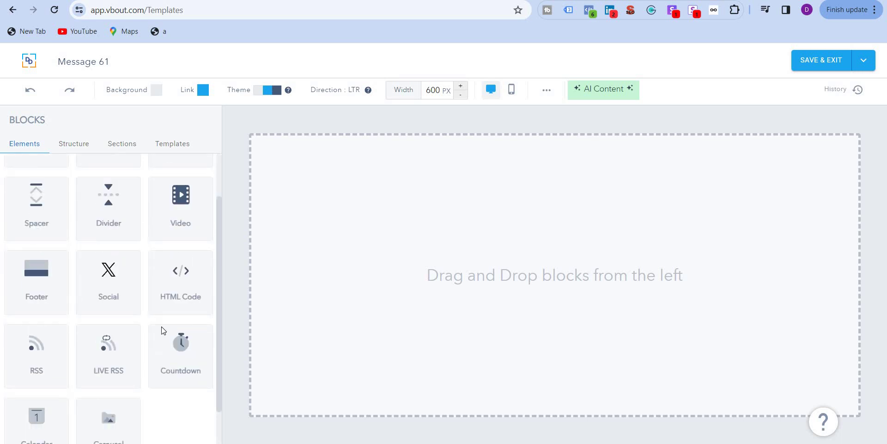
pyautogui.scroll(-1, 148, 325)
pyautogui.scroll(2, 83, 310)
pyautogui.scroll(2, 40, 292)
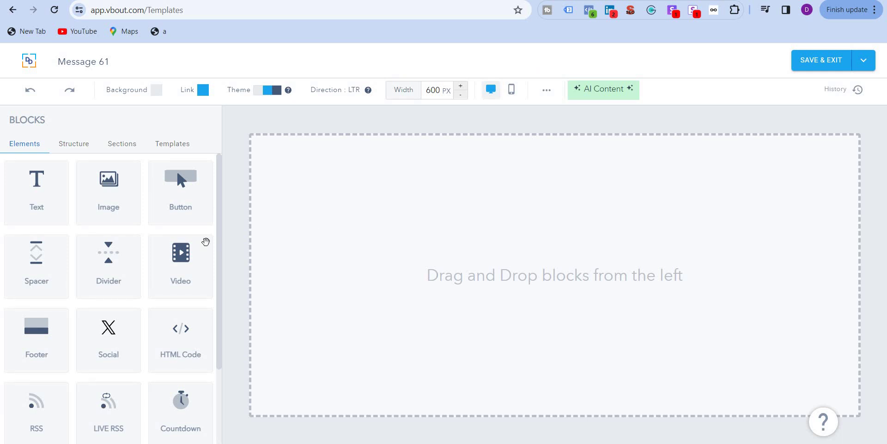
pyautogui.scroll(-1, 161, 294)
pyautogui.scroll(-2, 160, 295)
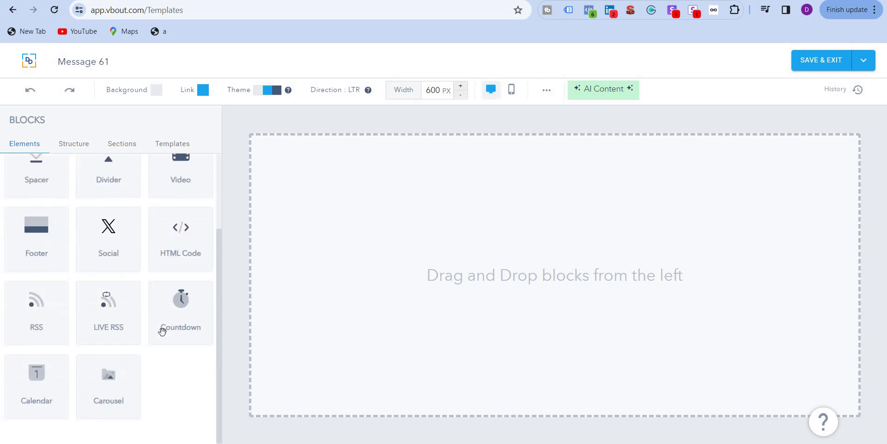
pyautogui.scroll(3, 162, 331)
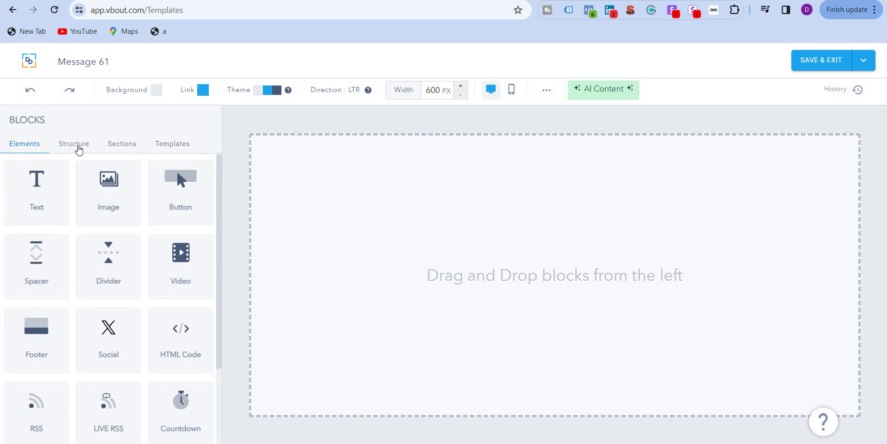
# Add a single-column structure to the empty email template canvas
pyautogui.click(77, 145)
pyautogui.moveTo(47, 197); pyautogui.dragTo(495, 175)
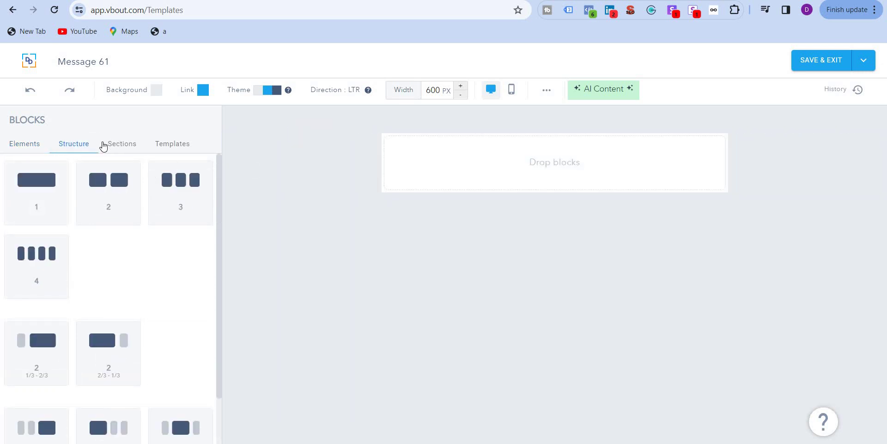
# Browse the predesigned Headers sections and the Inspiration templates available for the email
pyautogui.click(104, 145)
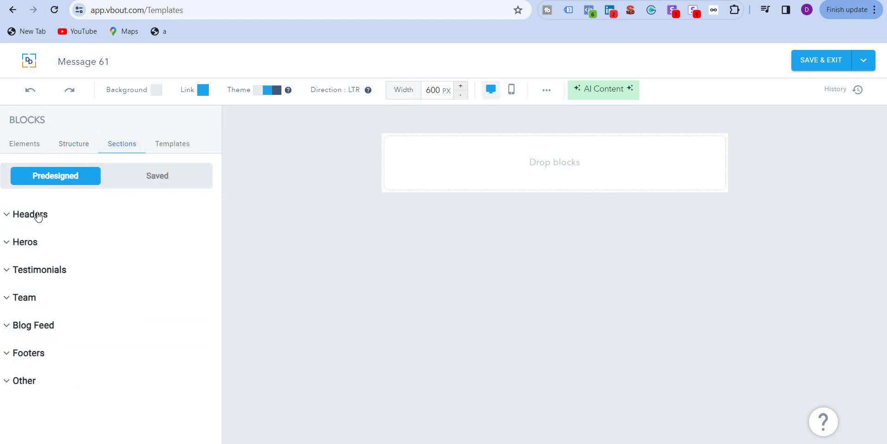
pyautogui.click(38, 216)
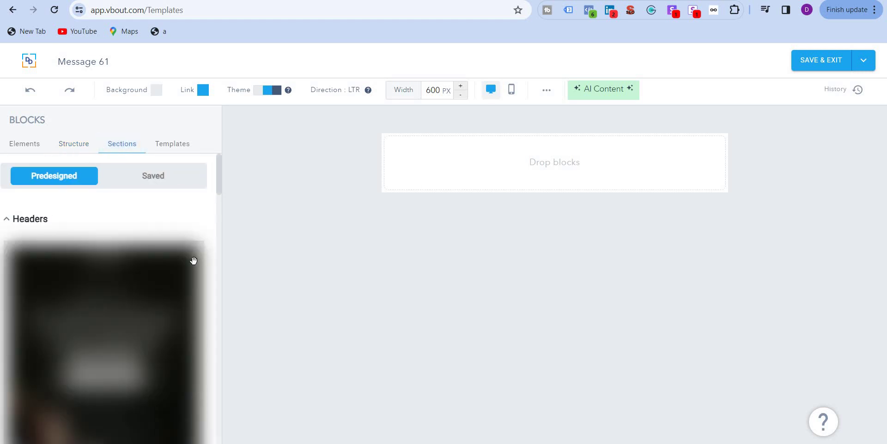
pyautogui.scroll(-8, 194, 261)
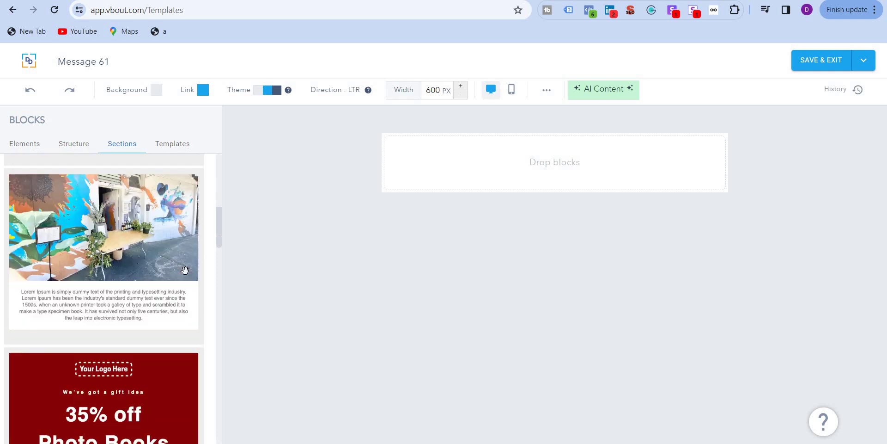
pyautogui.scroll(-15, 185, 270)
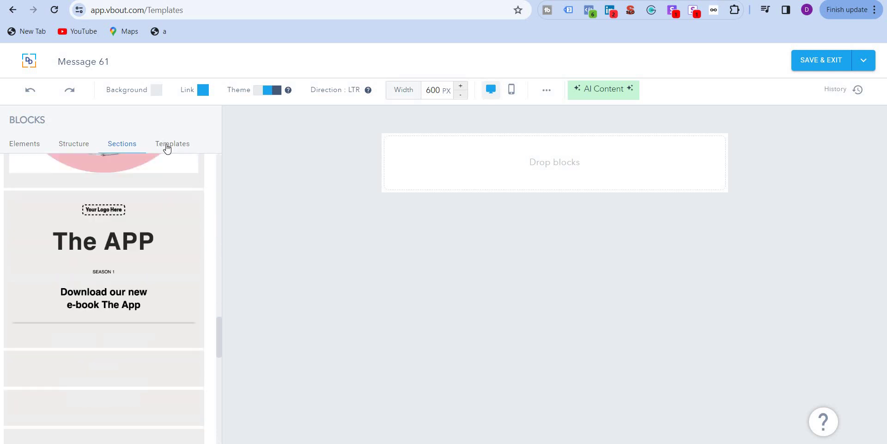
pyautogui.click(167, 146)
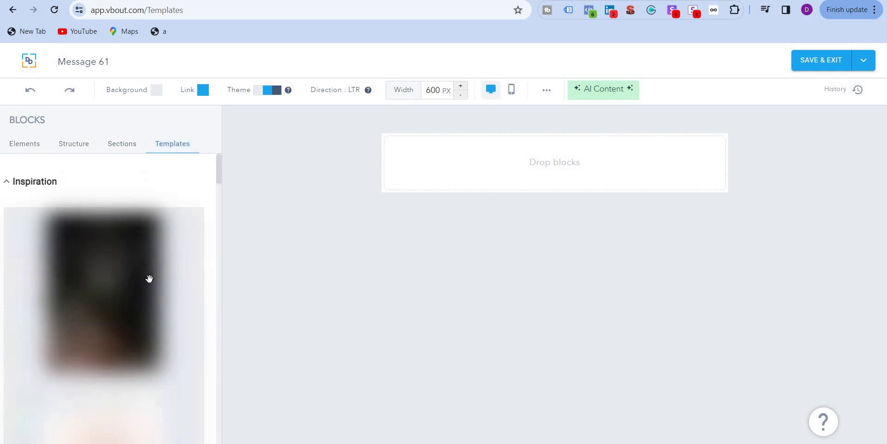
pyautogui.scroll(-10, 148, 276)
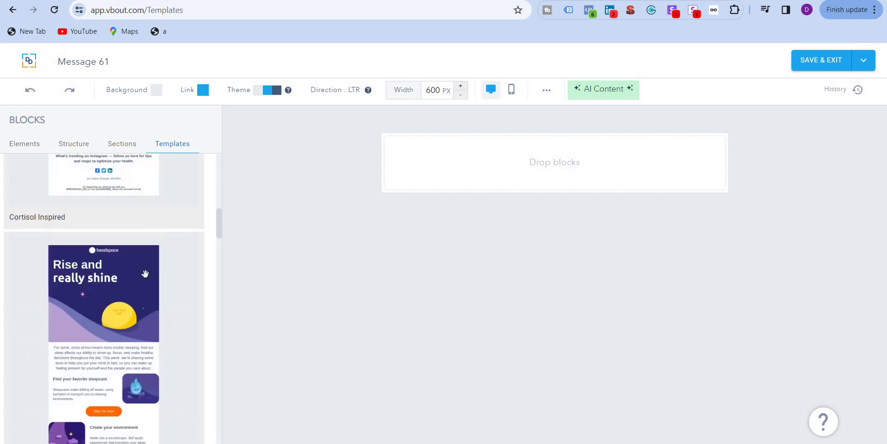
# Add the Headspace Inspired template to the email canvas and review its content from the header to the footer
pyautogui.scroll(-4, 145, 273)
pyautogui.moveTo(126, 269); pyautogui.dragTo(501, 176)
pyautogui.scroll(-7, 543, 318)
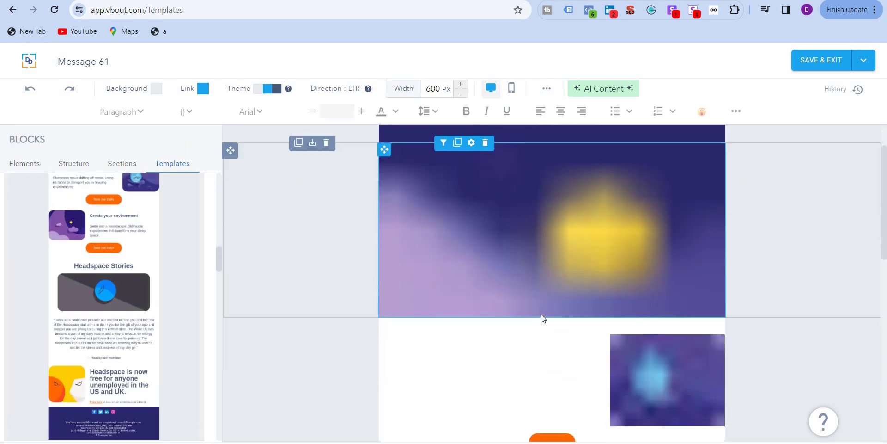
pyautogui.scroll(-12, 544, 310)
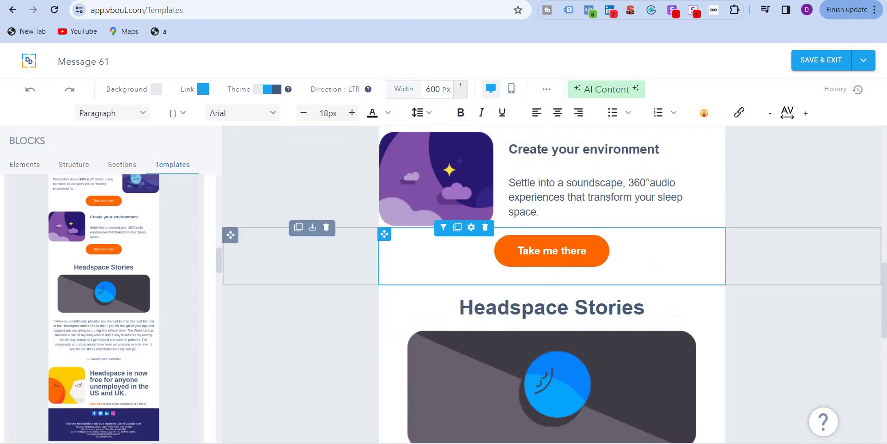
pyautogui.scroll(15, 543, 298)
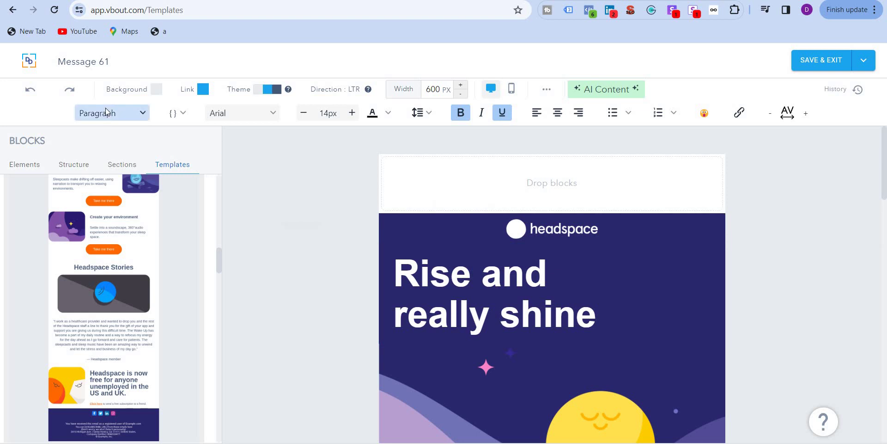
pyautogui.click(35, 96)
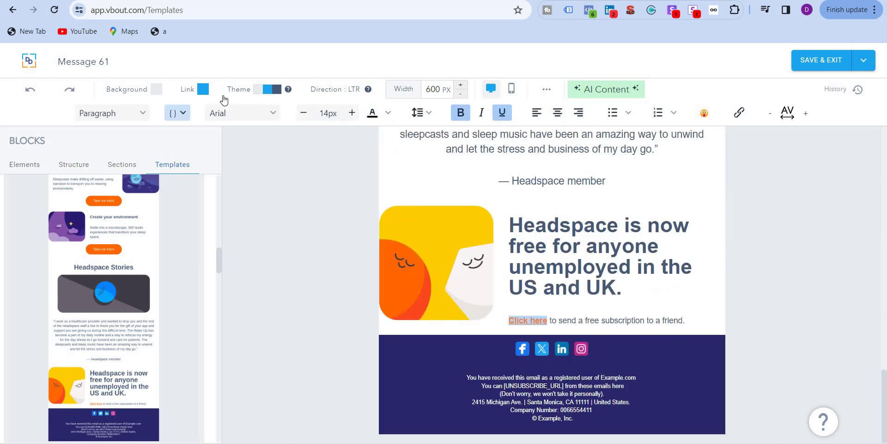
pyautogui.scroll(-5, 120, 240)
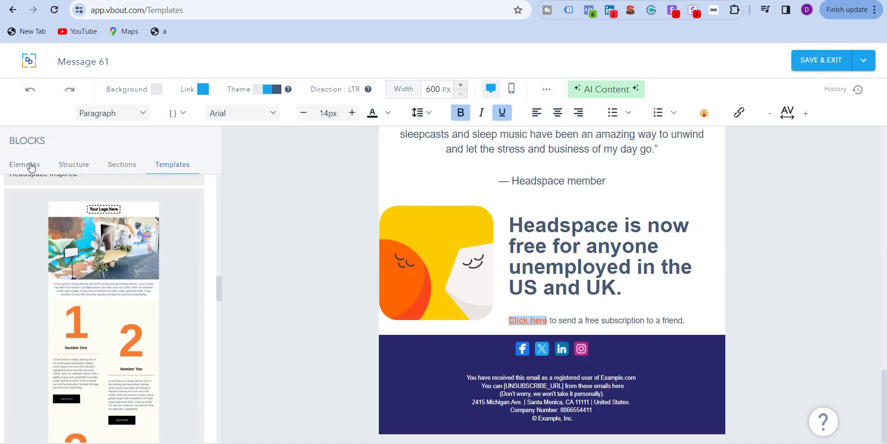
# Add a Social element below the footer's existing social icons and a Countdown element above the "Click here" line
pyautogui.click(28, 165)
pyautogui.scroll(-2, 59, 230)
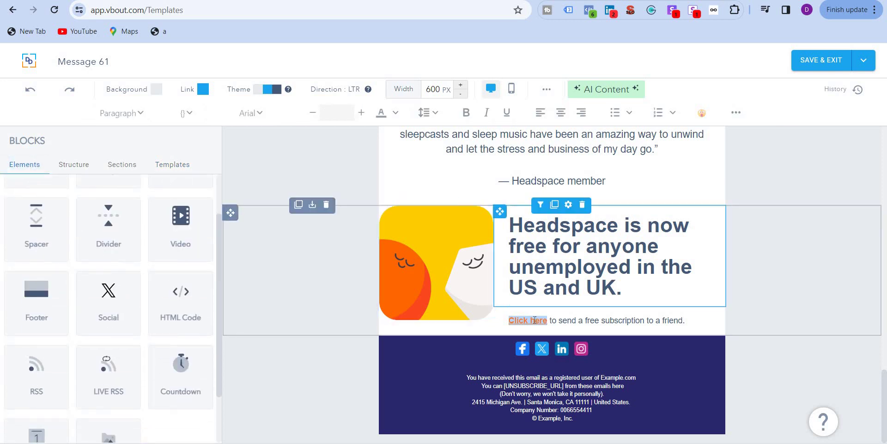
pyautogui.moveTo(108, 300); pyautogui.dragTo(547, 369)
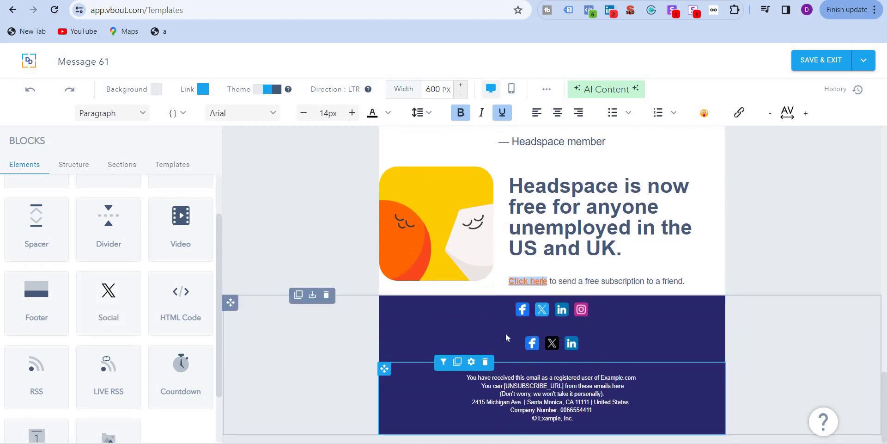
pyautogui.click(295, 355)
pyautogui.moveTo(302, 358); pyautogui.dragTo(568, 278)
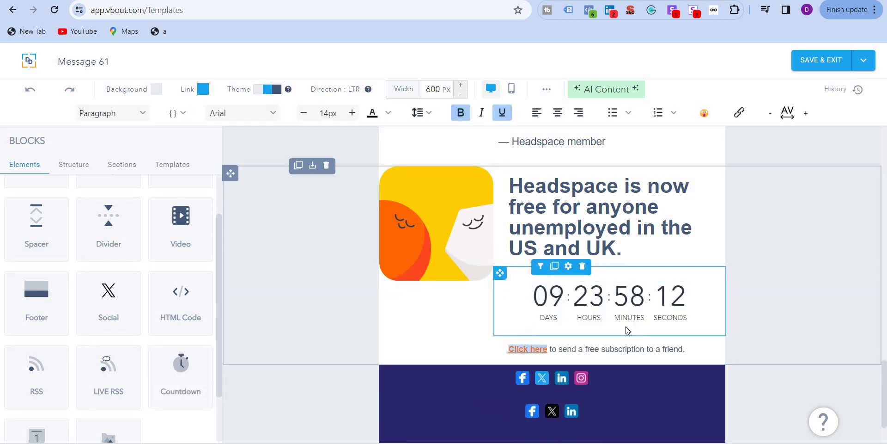
# Add a Carousel element above the footer's social icons, open its options, and exit the builder to the template list
pyautogui.scroll(-2, 227, 319)
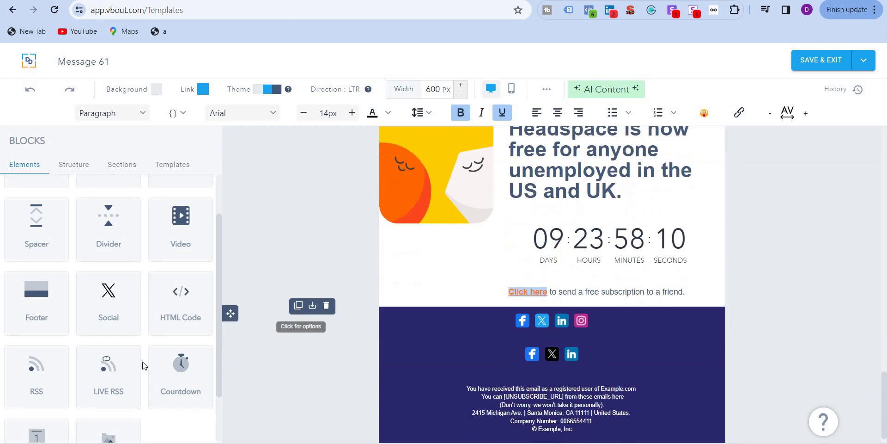
pyautogui.scroll(-2, 53, 400)
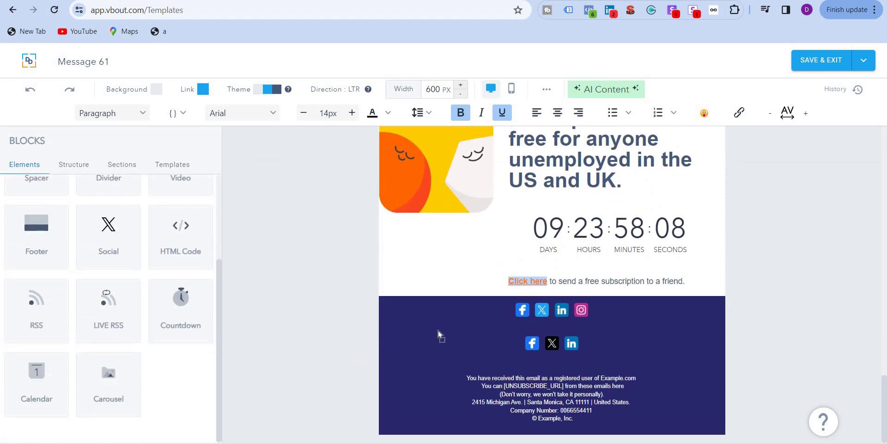
pyautogui.moveTo(438, 333); pyautogui.dragTo(479, 307)
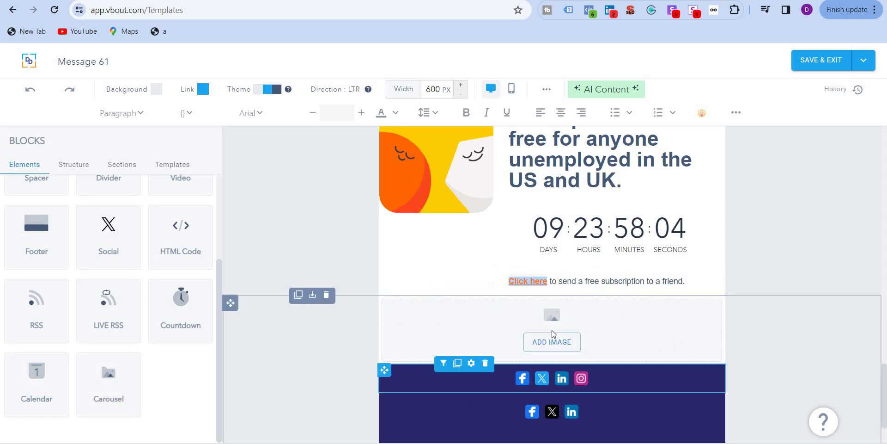
pyautogui.click(495, 335)
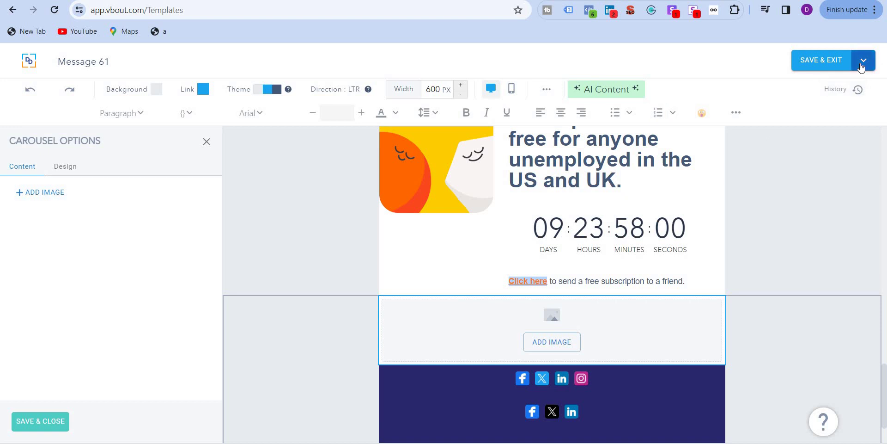
pyautogui.click(863, 60)
pyautogui.click(855, 105)
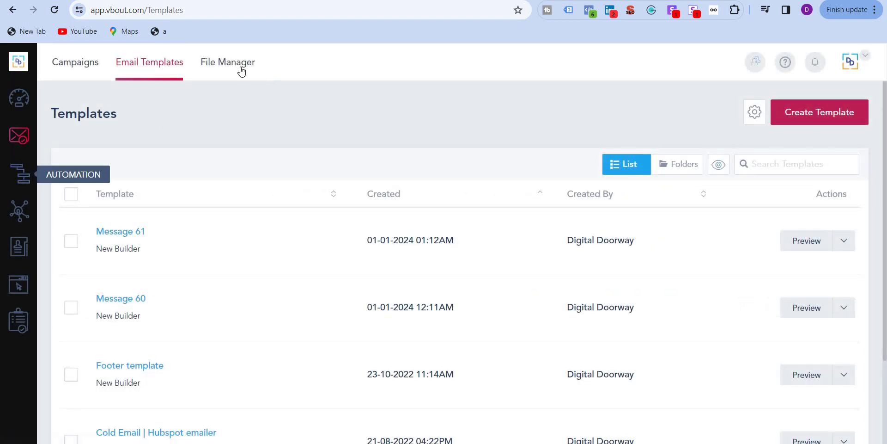
# Open the File Manager and view its Canva design editor, closing it without making a design
pyautogui.click(239, 68)
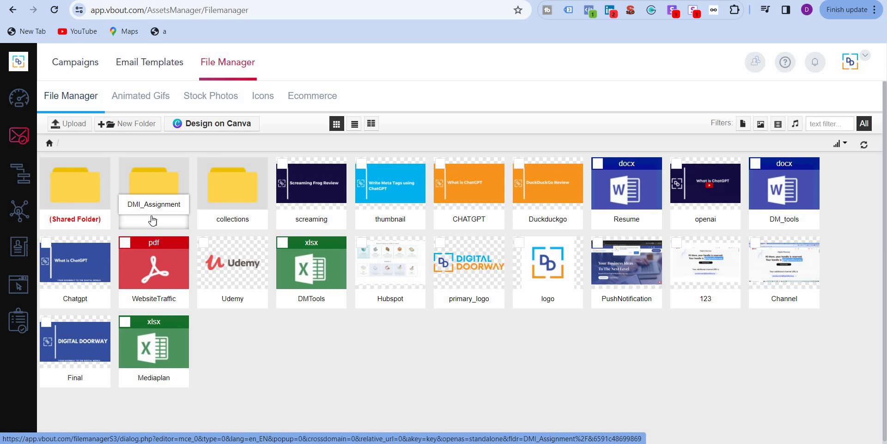
pyautogui.click(201, 124)
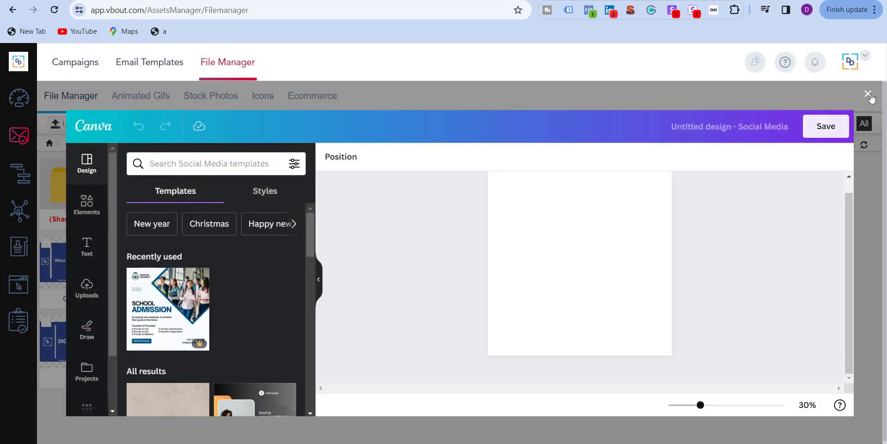
pyautogui.click(563, 110)
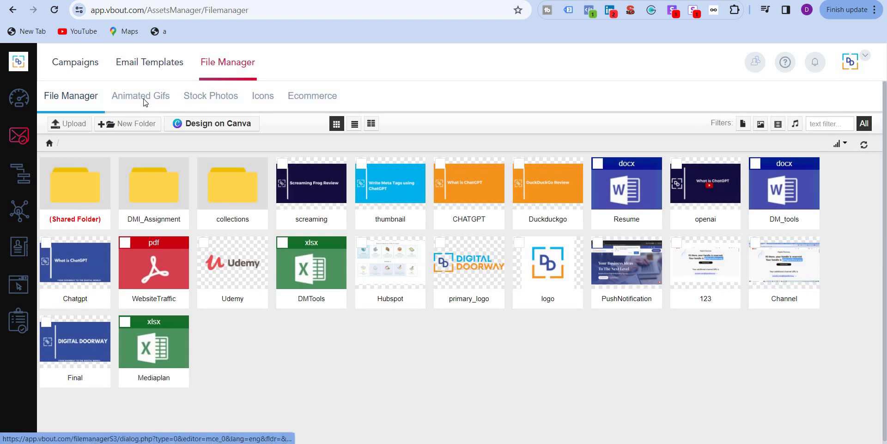
# Browse the File Manager's Animated Gifs, Stock Photos, Icons and Ecommerce libraries, including the Ecommerce product search and store selection
pyautogui.click(144, 101)
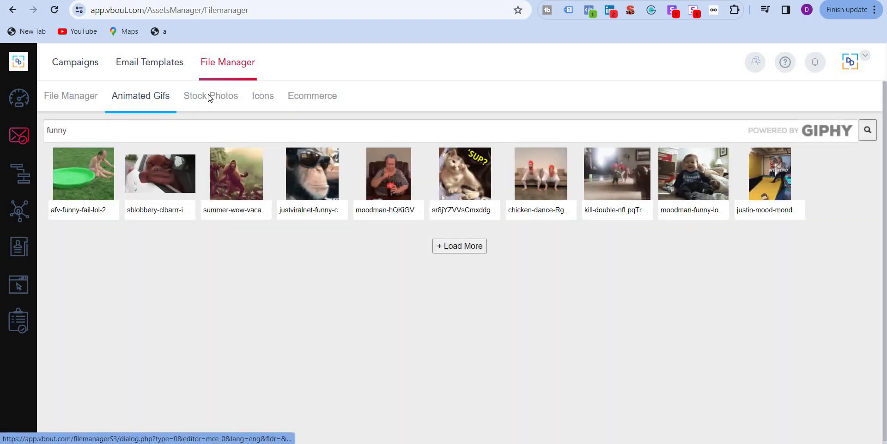
pyautogui.click(209, 97)
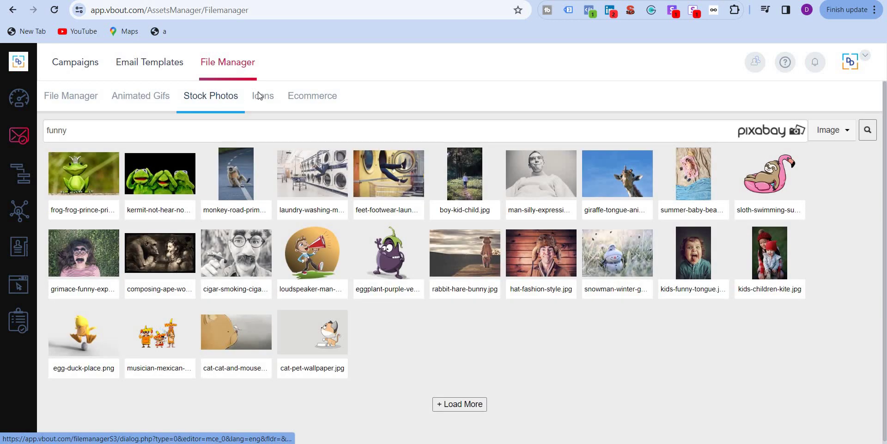
pyautogui.click(260, 97)
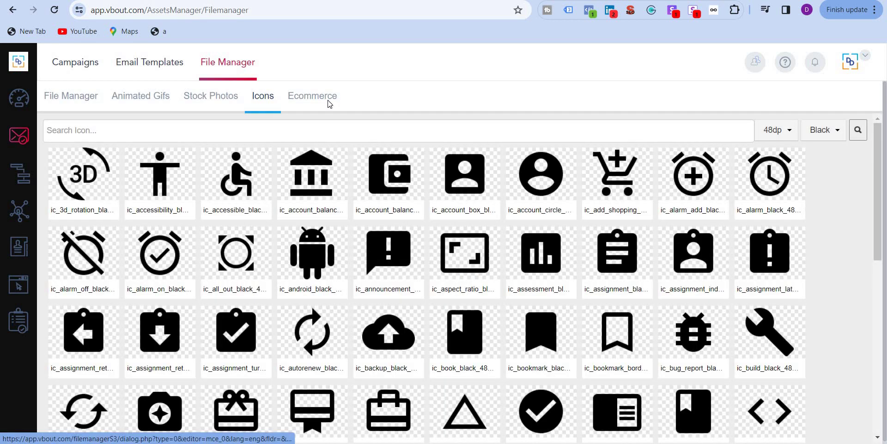
pyautogui.click(329, 104)
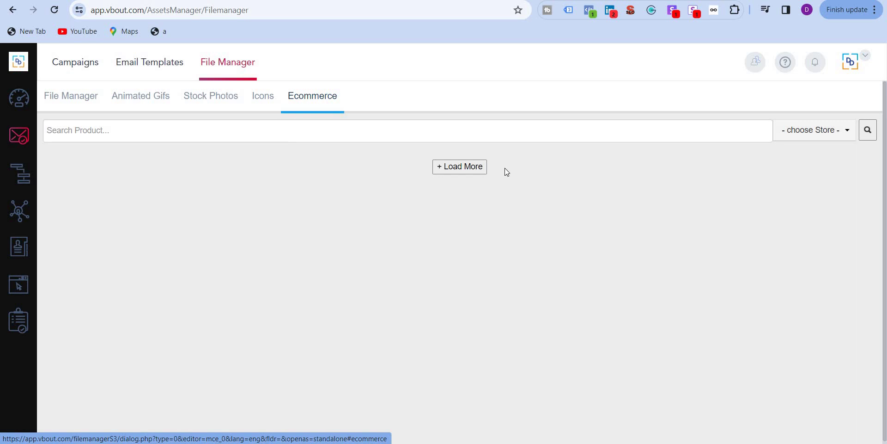
pyautogui.click(479, 172)
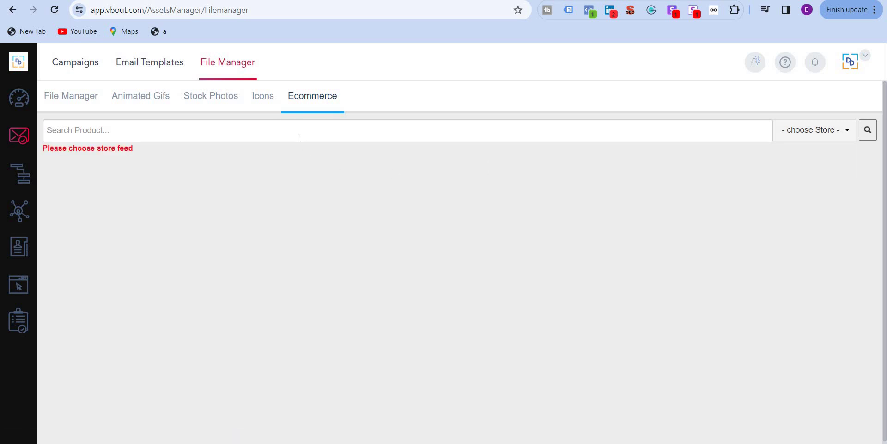
pyautogui.click(401, 130)
pyautogui.click(808, 134)
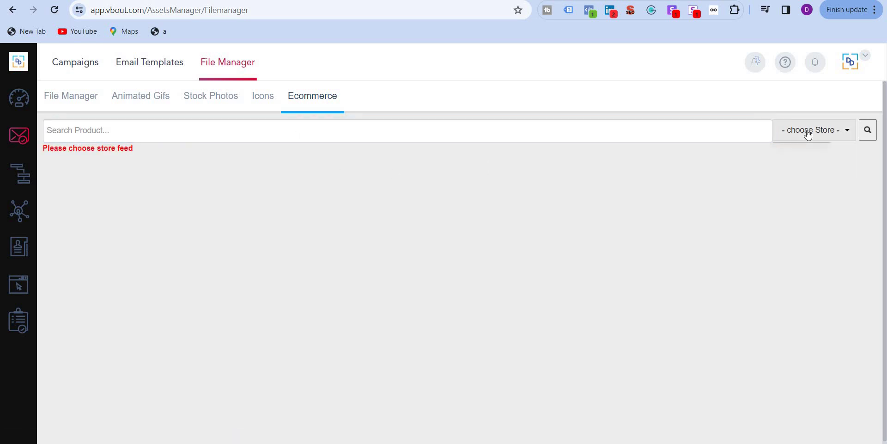
# Open the Automations list and examine the completed and pending counts of the WWT List - KSA automation
pyautogui.click(18, 137)
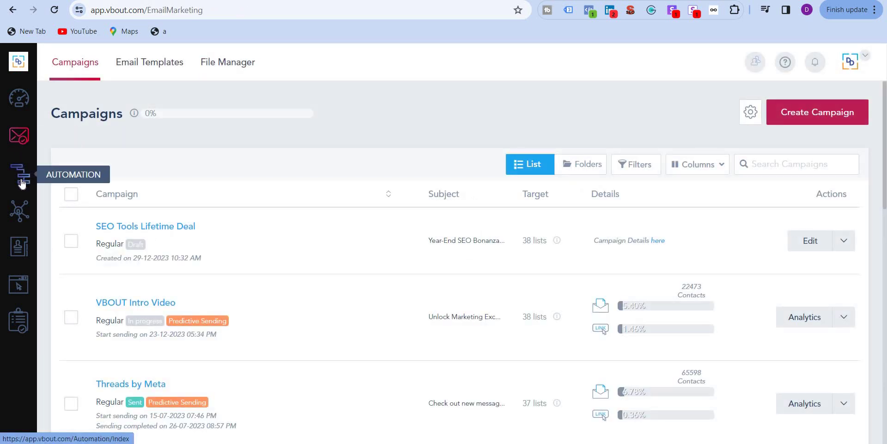
pyautogui.click(21, 180)
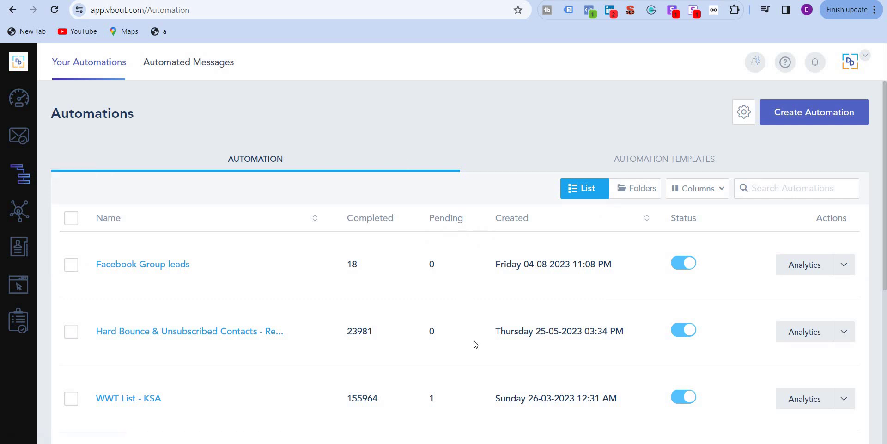
pyautogui.scroll(-3, 486, 301)
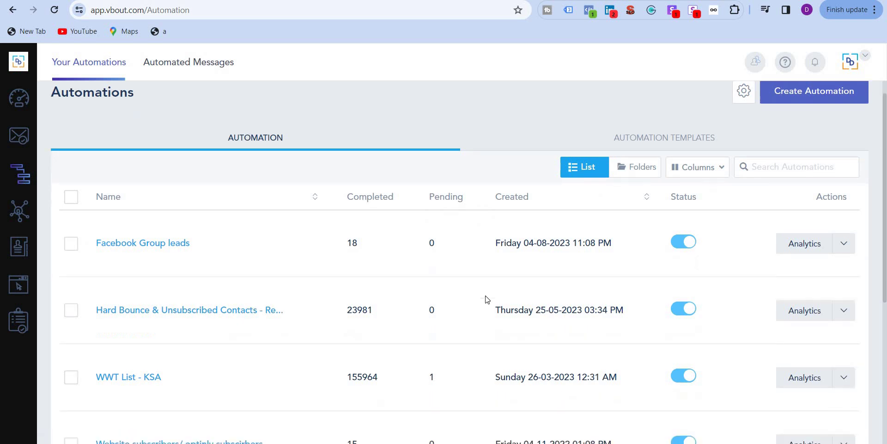
pyautogui.scroll(3, 416, 268)
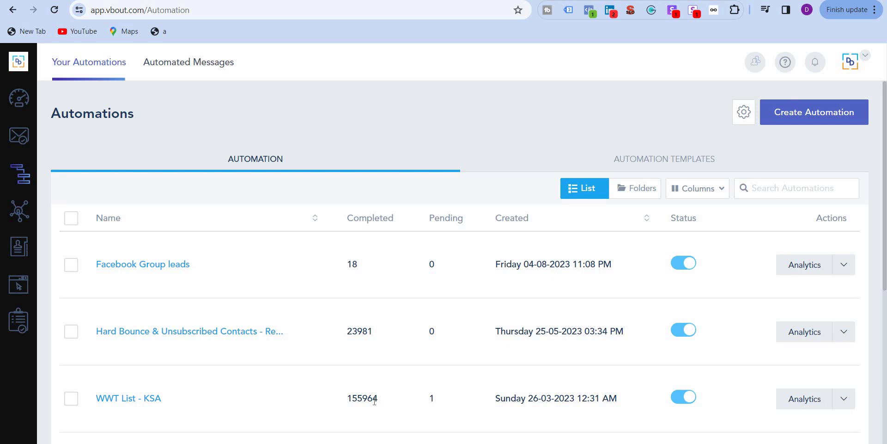
pyautogui.doubleClick(389, 407)
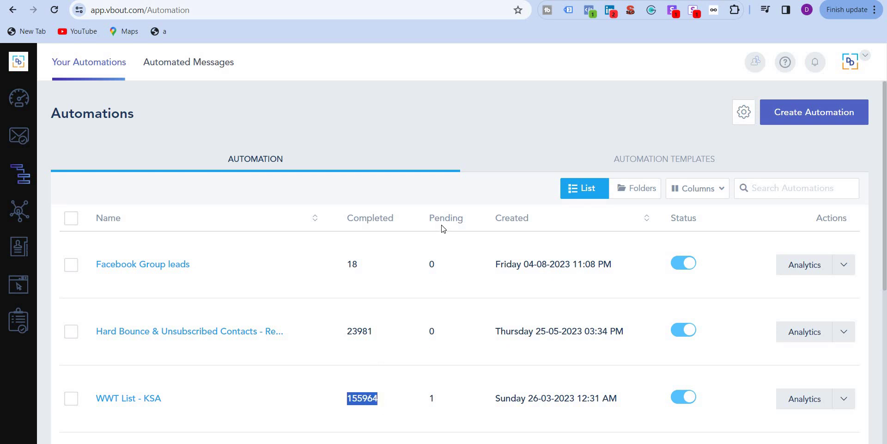
pyautogui.doubleClick(450, 401)
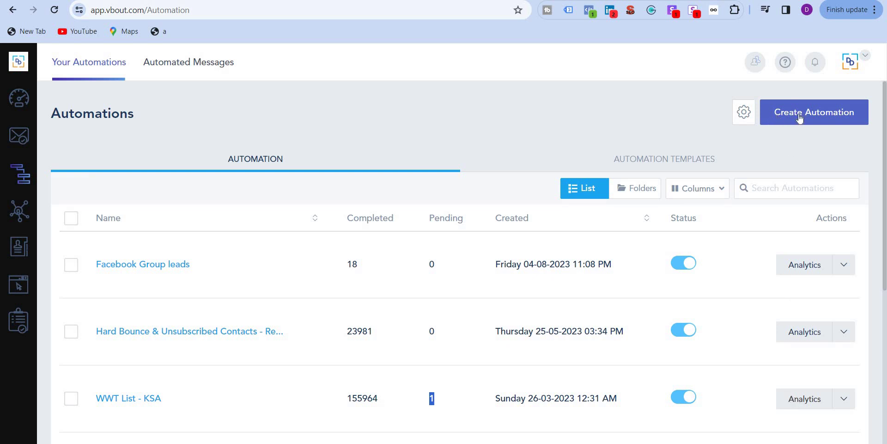
# Browse the Automation Templates and filter them by the E-commerce category
pyautogui.click(703, 167)
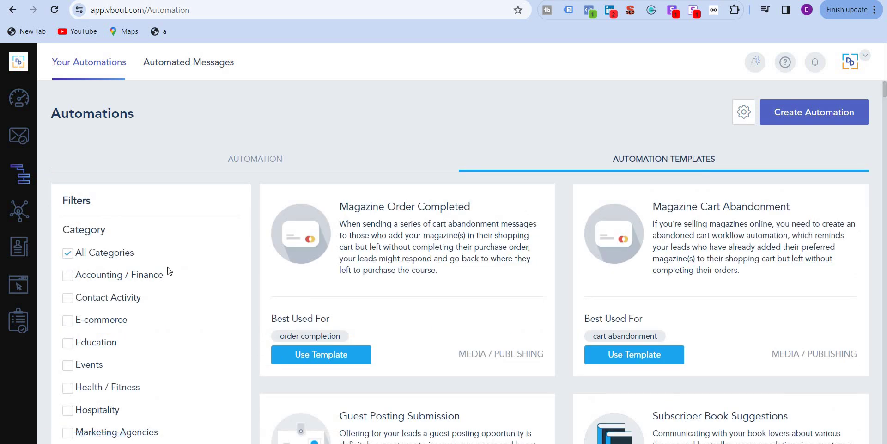
pyautogui.scroll(-5, 169, 271)
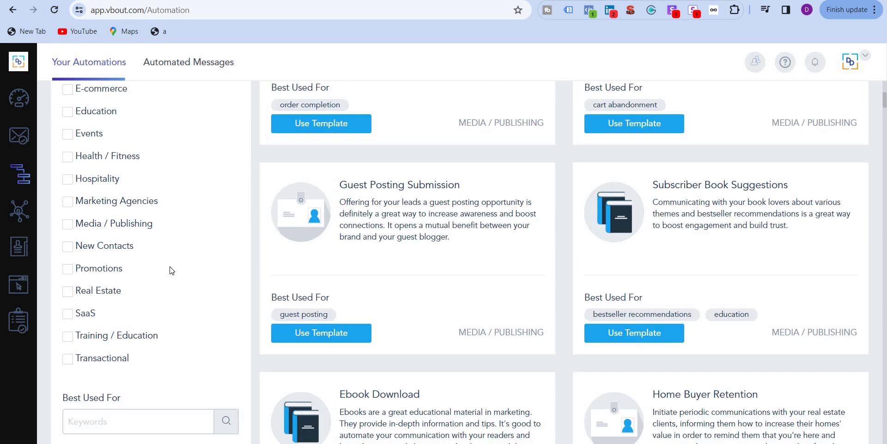
pyautogui.scroll(4, 172, 270)
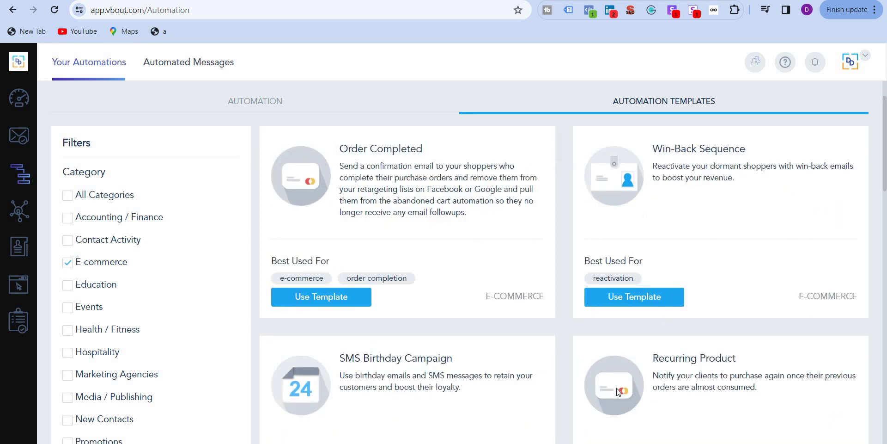
pyautogui.scroll(-4, 566, 355)
pyautogui.scroll(4, 566, 354)
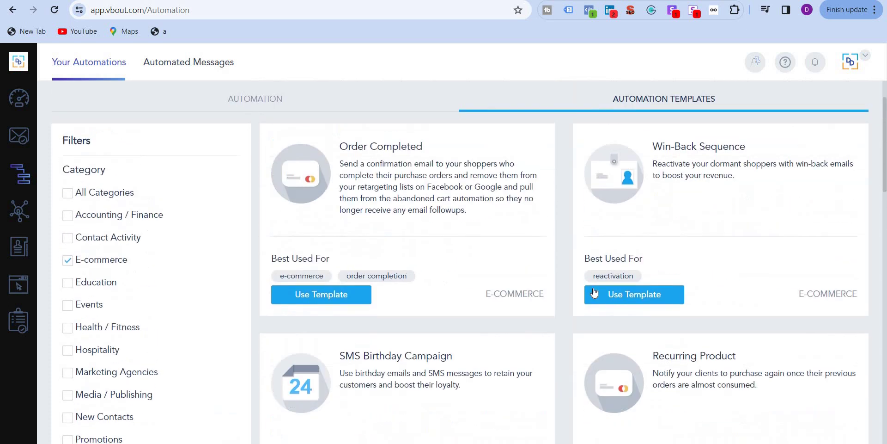
# Create an automation from the Order Completed template and open its workflow in the automation builder
pyautogui.click(331, 293)
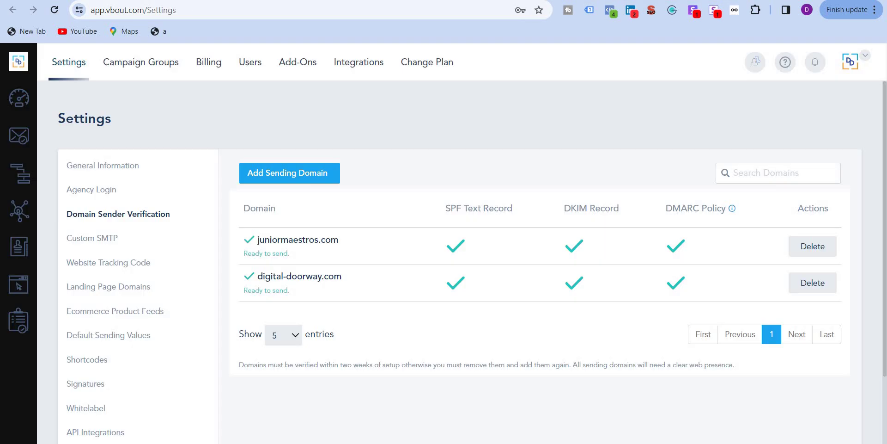
pyautogui.click(19, 98)
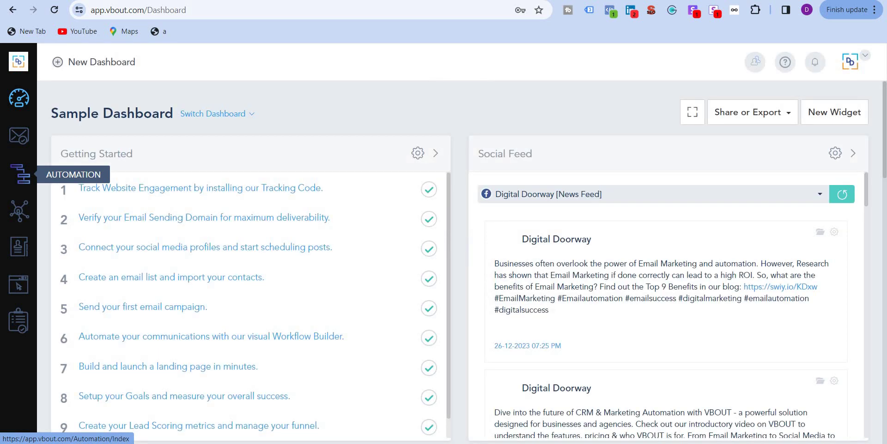
pyautogui.click(21, 175)
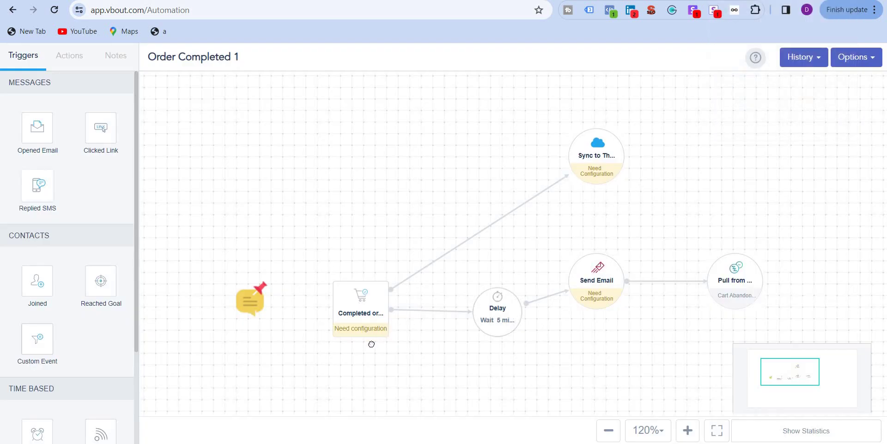
# Open the third-party sync action's configuration and view its retargeting account choices, native integrations and webhook settings
pyautogui.doubleClick(359, 317)
pyautogui.click(603, 154)
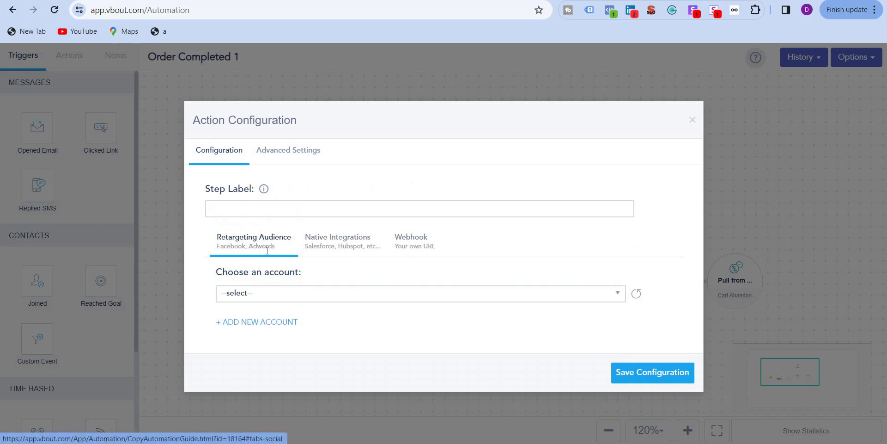
pyautogui.click(299, 296)
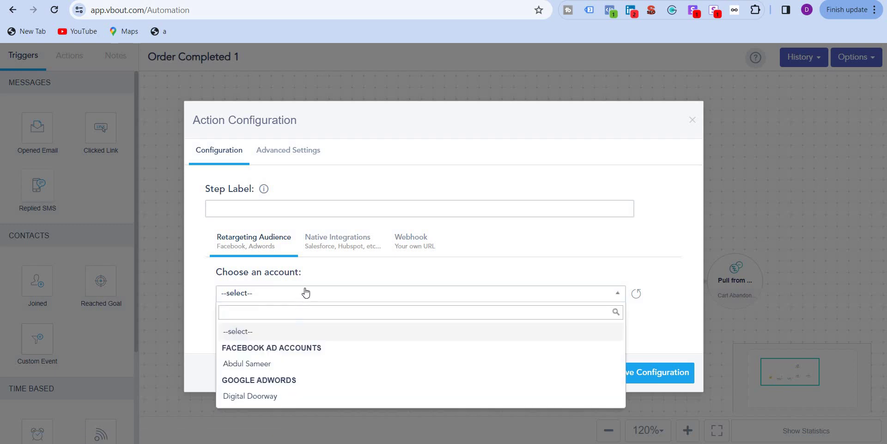
pyautogui.click(307, 292)
pyautogui.click(349, 242)
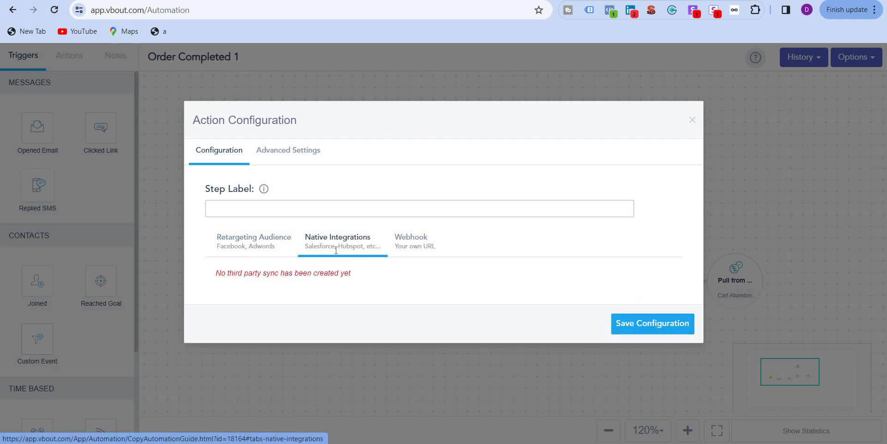
pyautogui.click(417, 251)
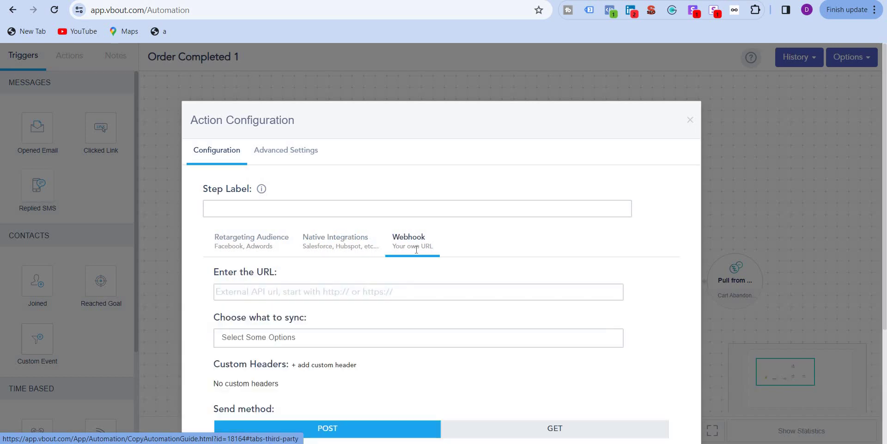
pyautogui.click(811, 75)
# Leave the automation builder and look through the E-commerce automation templates
pyautogui.click(857, 57)
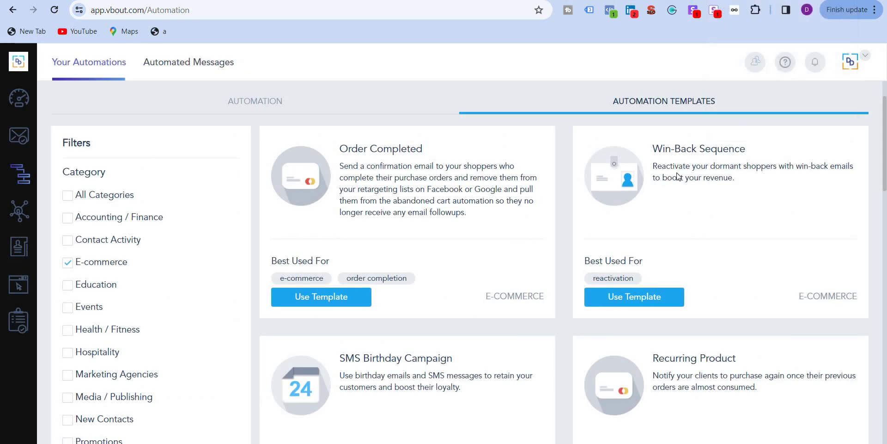
pyautogui.scroll(-10, 665, 247)
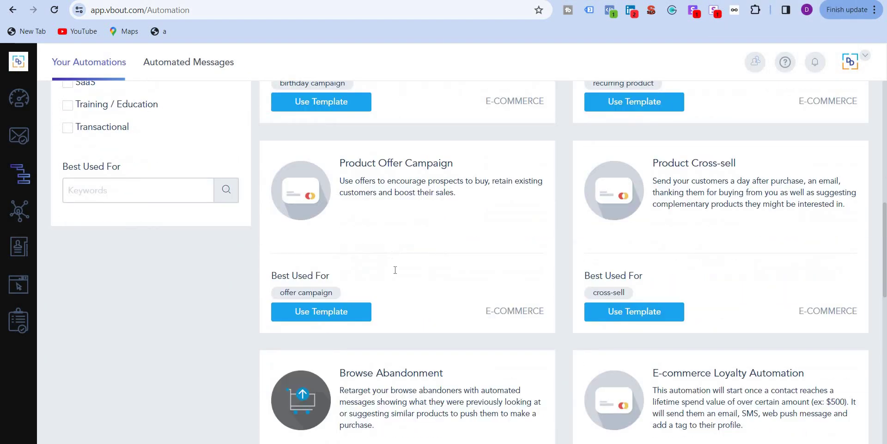
pyautogui.scroll(-3, 640, 265)
pyautogui.scroll(14, 285, 261)
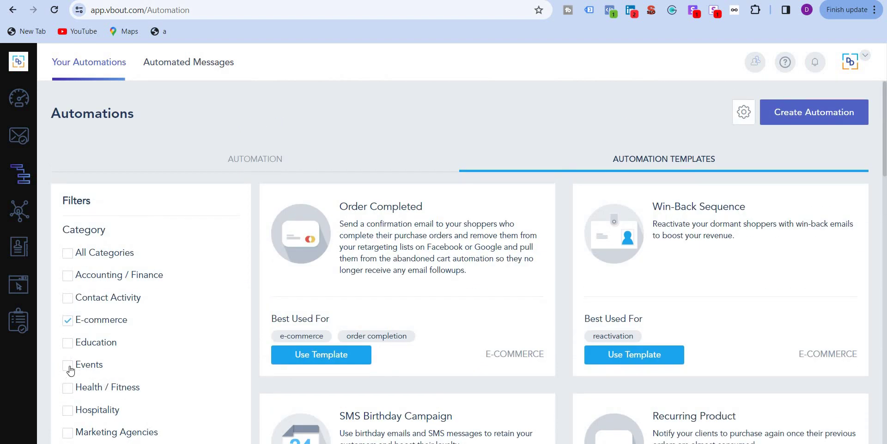
# Switch the automation template filter from E-commerce to Events and view the matching templates
pyautogui.click(68, 324)
pyautogui.scroll(-1, 453, 231)
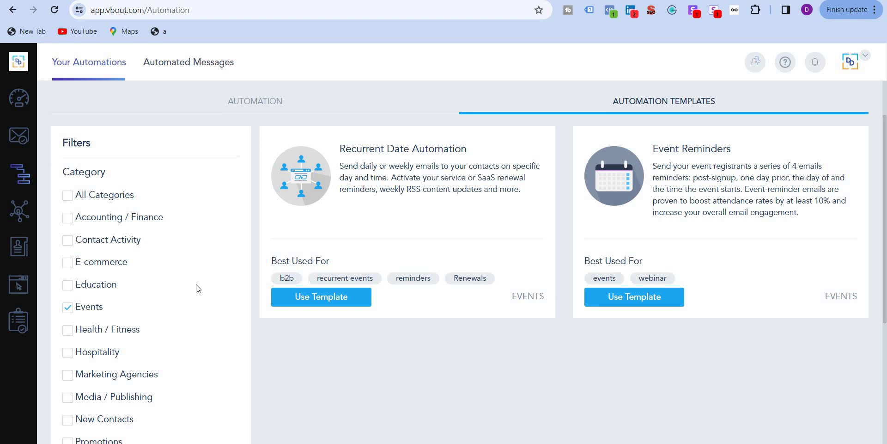
pyautogui.scroll(-2, 102, 222)
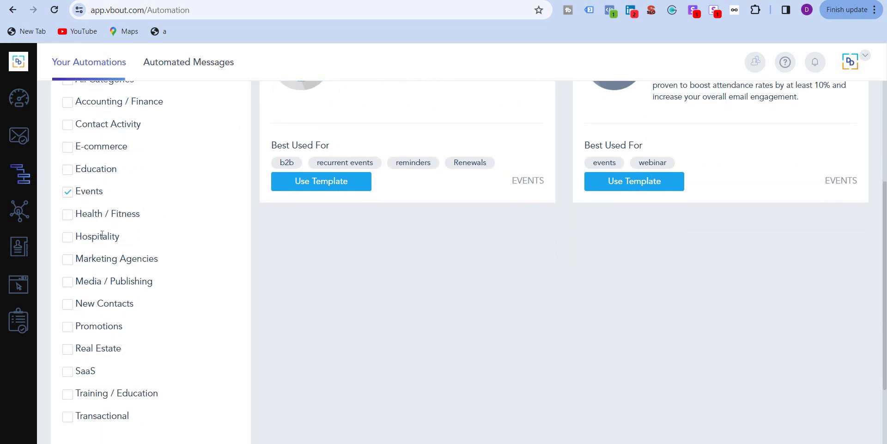
# Filter the automation templates by Marketing Agencies and read through the matching templates and the remaining categories
pyautogui.click(67, 259)
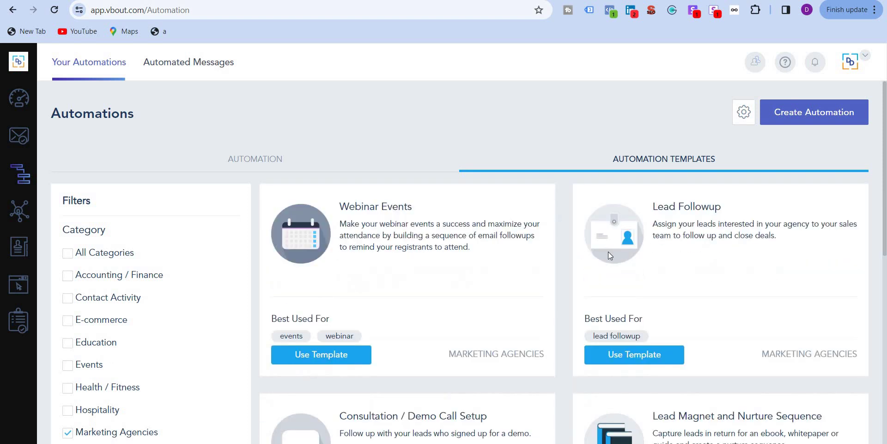
pyautogui.scroll(-3, 714, 277)
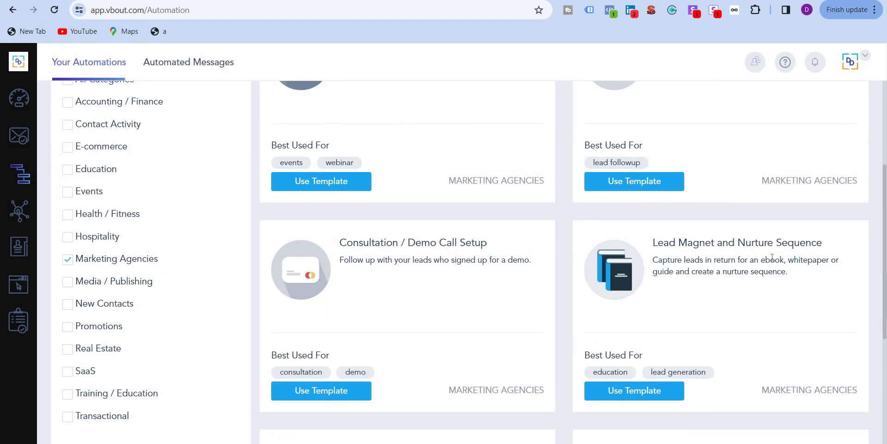
pyautogui.moveTo(731, 259); pyautogui.dragTo(781, 259)
pyautogui.moveTo(380, 243)
pyautogui.mouseDown()
pyautogui.moveTo(510, 249)
pyautogui.moveTo(384, 234)
pyautogui.mouseUp()
pyautogui.scroll(-5, 508, 274)
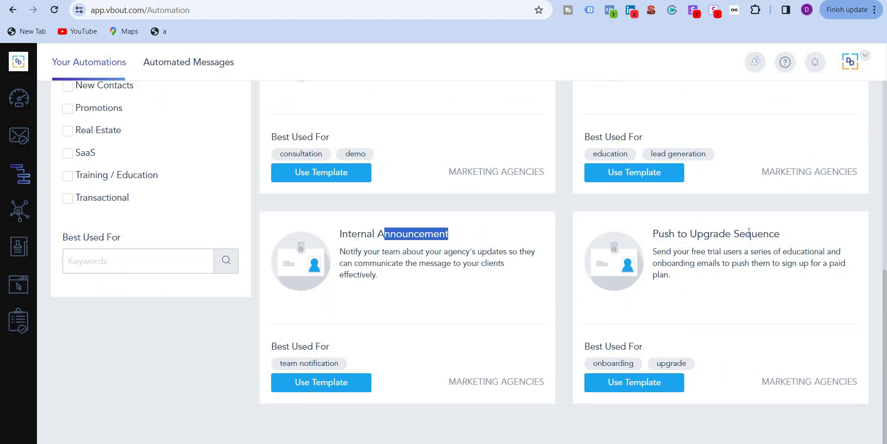
pyautogui.moveTo(697, 234); pyautogui.dragTo(751, 234)
pyautogui.scroll(5, 69, 236)
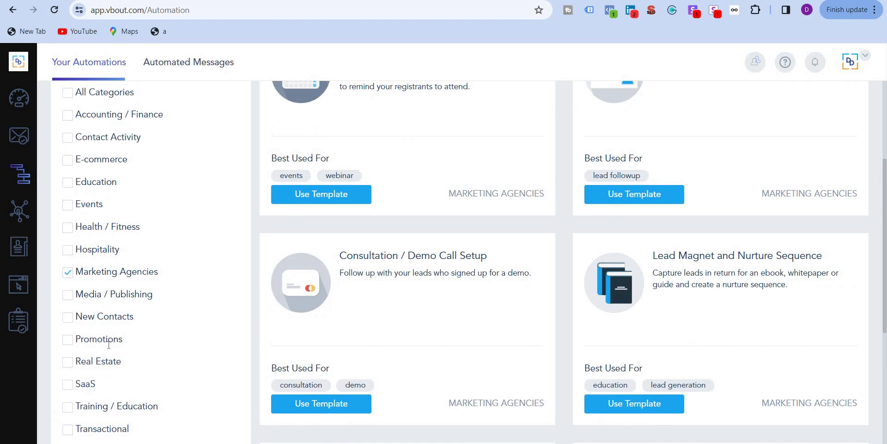
pyautogui.scroll(-1, 113, 394)
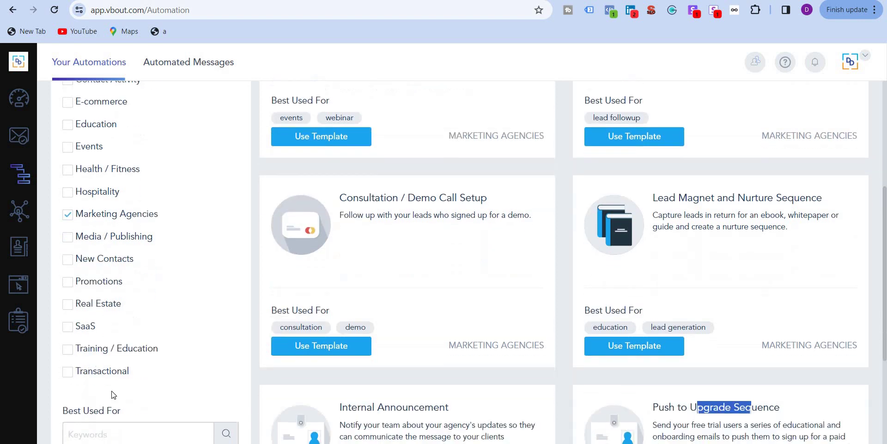
pyautogui.scroll(4, 105, 329)
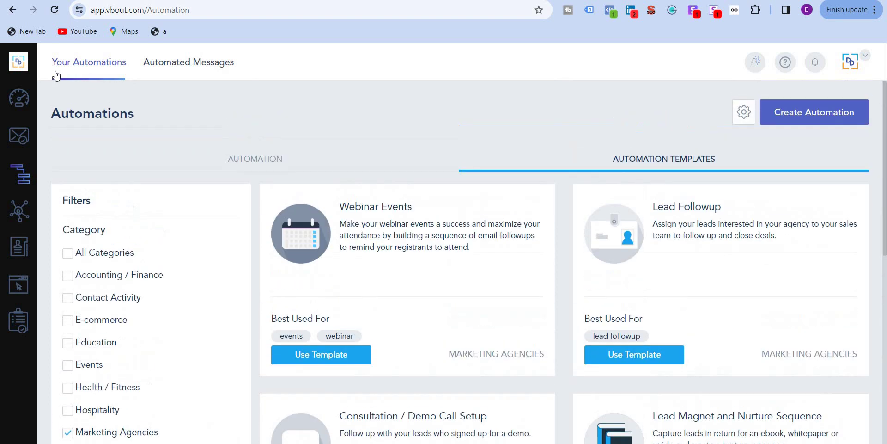
# View the folder management options of the Automations page
pyautogui.click(744, 112)
pyautogui.click(683, 123)
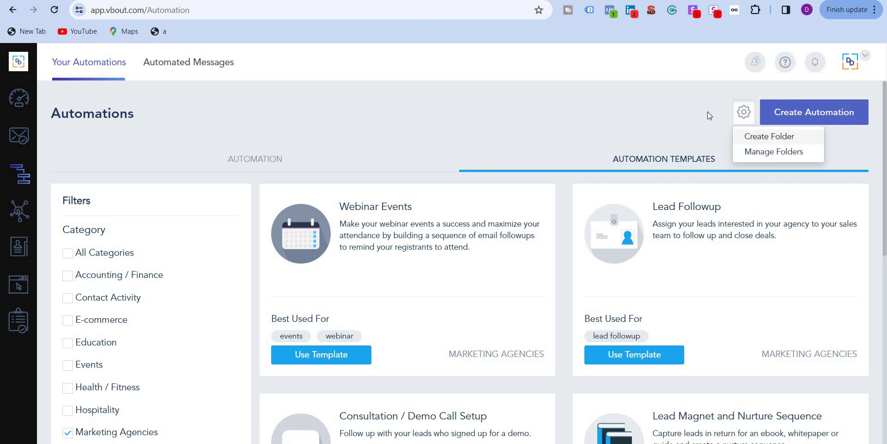
# Open the social media calendar and view the post composer, closing it without writing a post
pyautogui.click(13, 216)
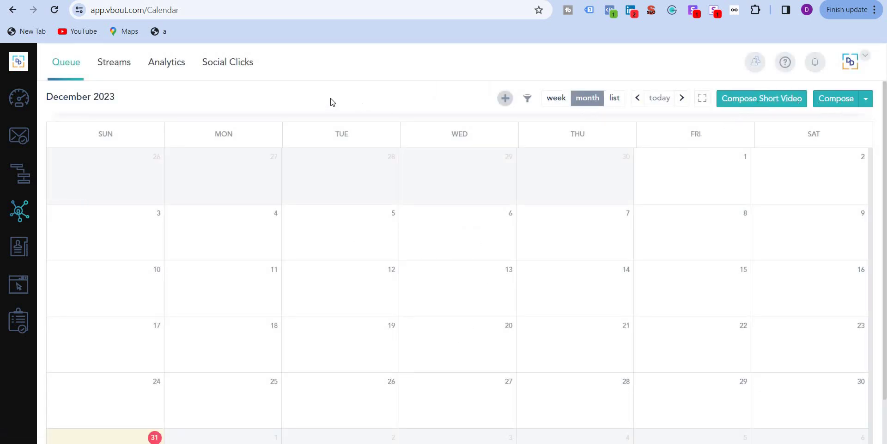
pyautogui.click(821, 97)
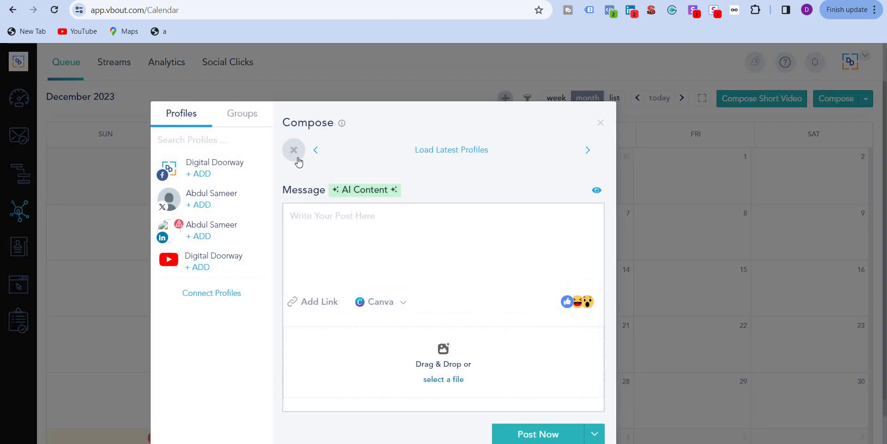
pyautogui.click(343, 232)
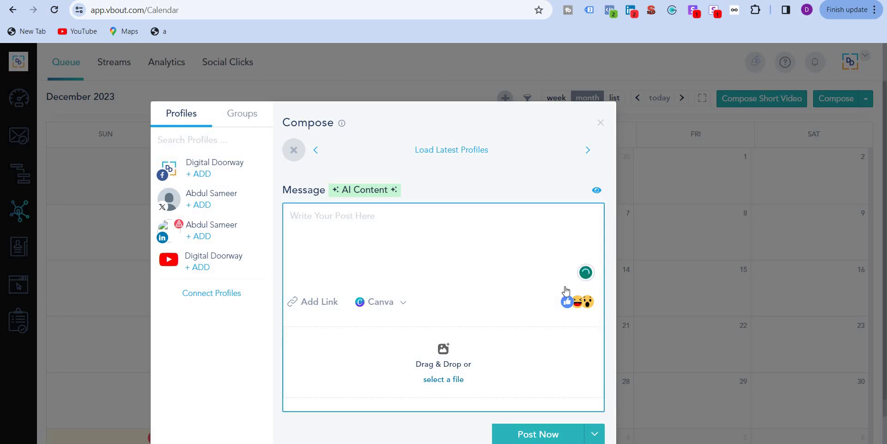
pyautogui.click(130, 70)
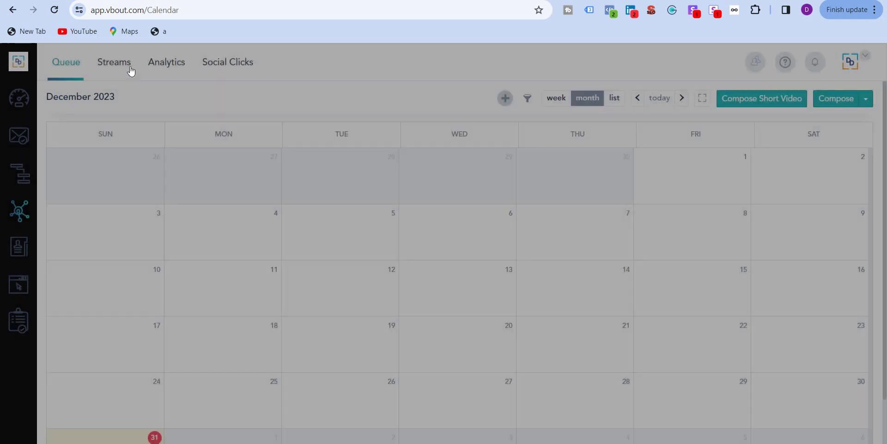
# Open the social media Streams and read through the Digital Doorway Facebook page's news feed
pyautogui.click(128, 67)
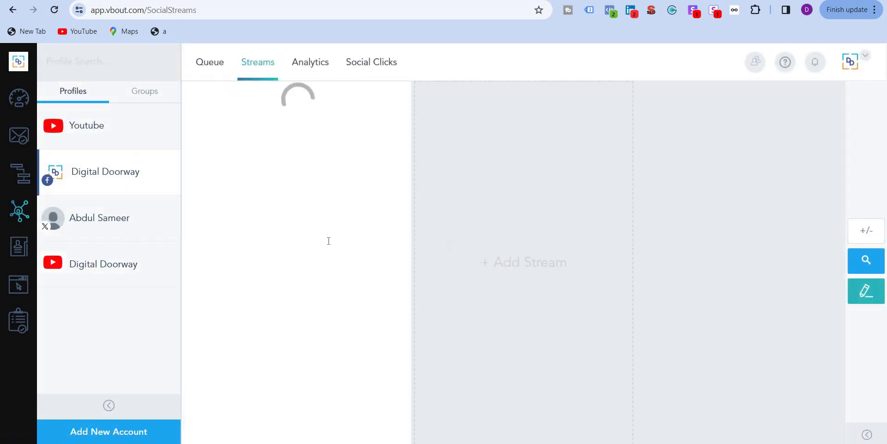
pyautogui.scroll(-3, 377, 291)
pyautogui.scroll(-10, 381, 290)
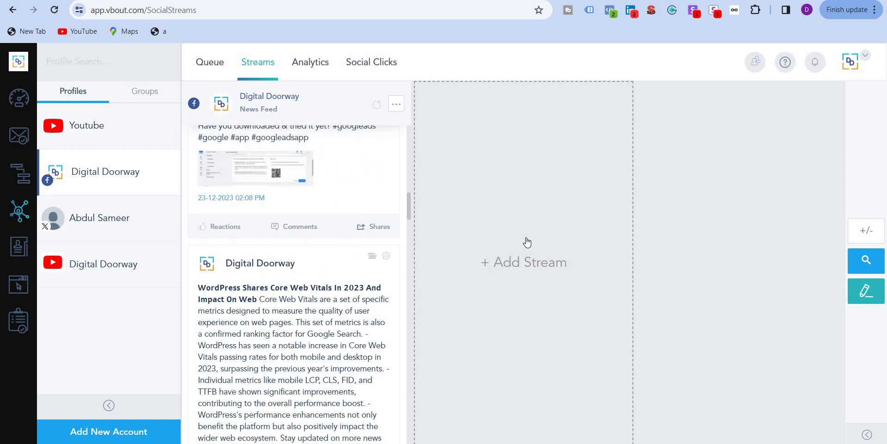
pyautogui.scroll(8, 348, 249)
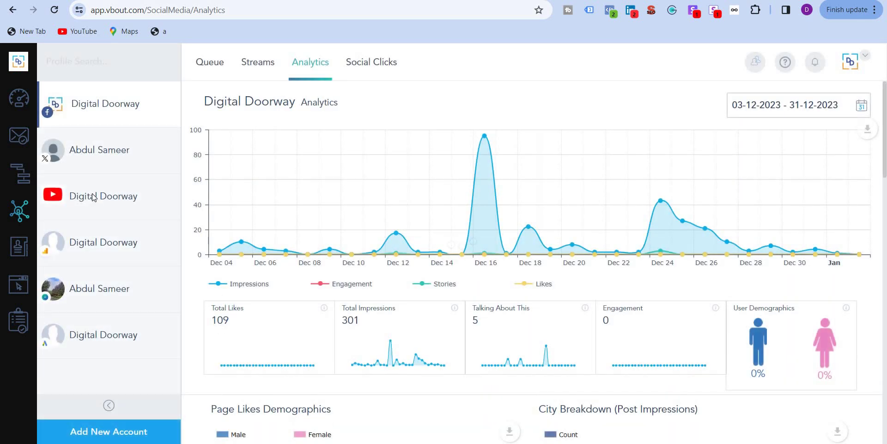
# Show the Digital Doorway YouTube channel's social analytics for the date range 01-11-2023 to 31-12-2023
pyautogui.click(92, 197)
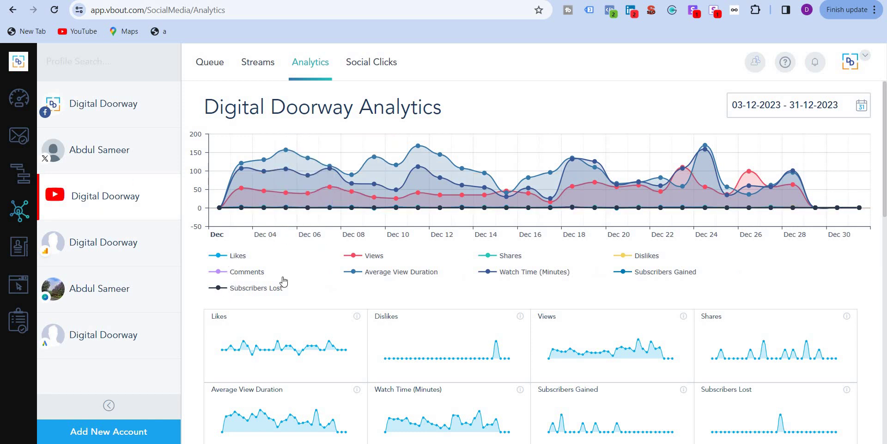
pyautogui.click(868, 106)
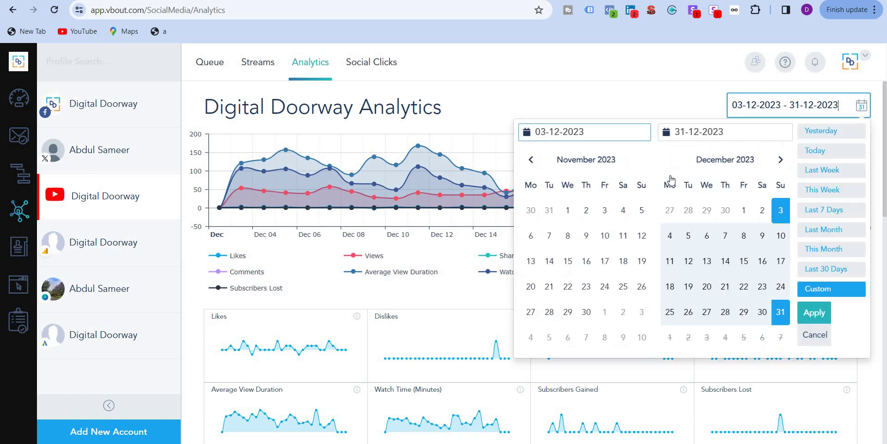
pyautogui.click(567, 209)
pyautogui.click(780, 311)
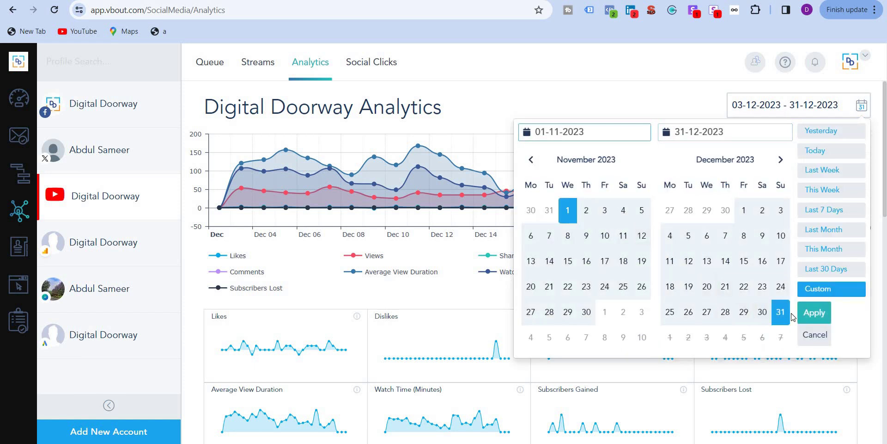
pyautogui.click(814, 313)
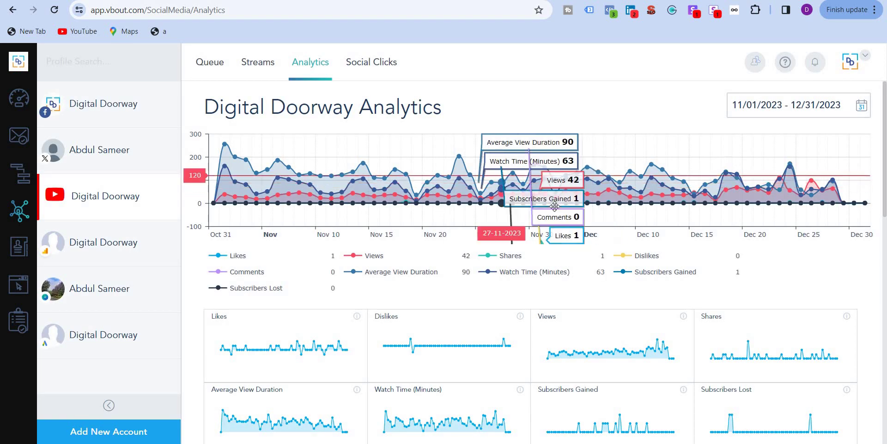
# Examine the YouTube channel's metric charts, geo-location map and viewer demographics
pyautogui.scroll(-1, 216, 282)
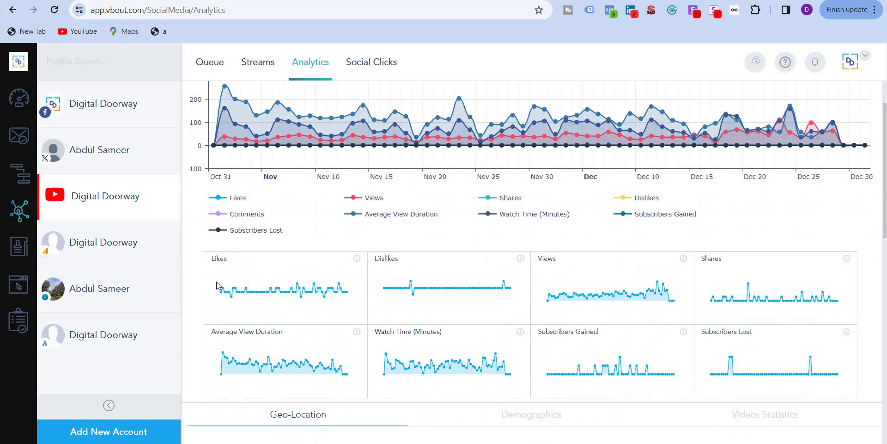
pyautogui.scroll(-2, 245, 259)
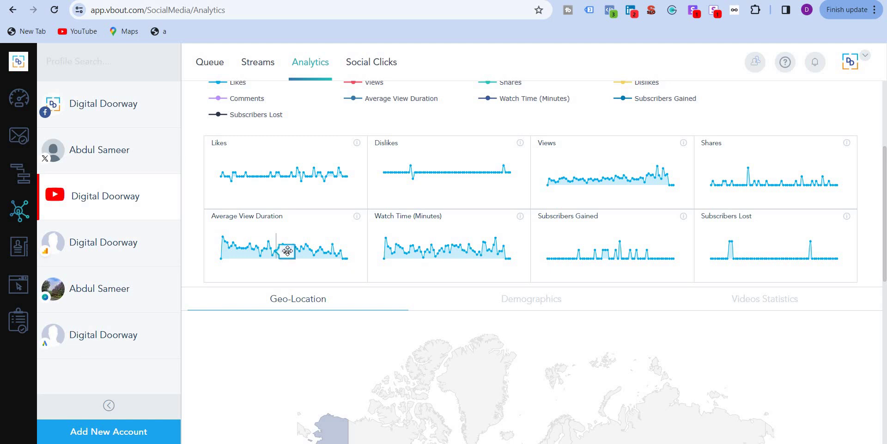
pyautogui.scroll(-3, 300, 249)
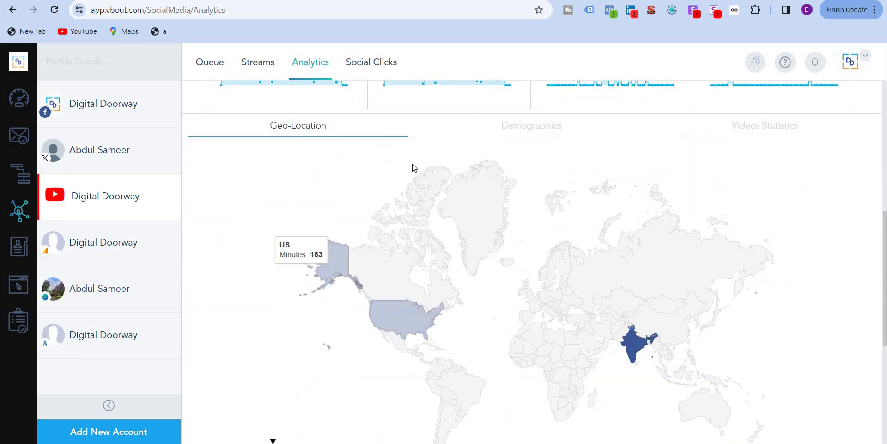
pyautogui.click(546, 127)
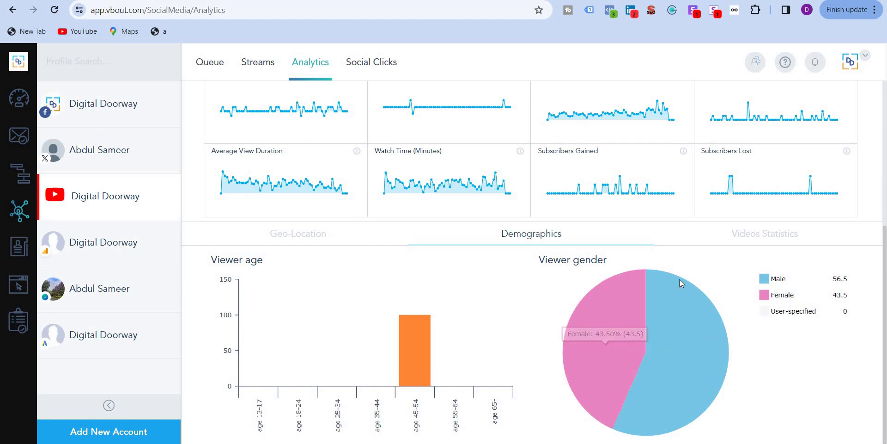
pyautogui.scroll(3, 601, 249)
pyautogui.scroll(-3, 573, 269)
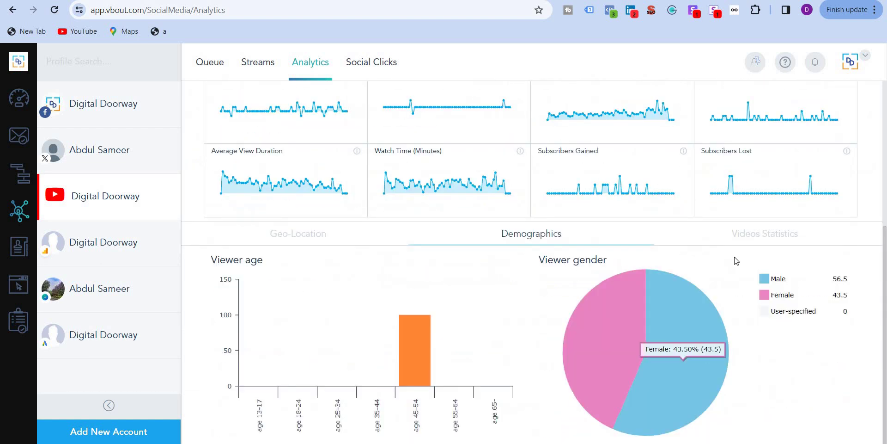
# Open the YouTube channel's Videos Statistics and look through the views, likes and comments of each video
pyautogui.click(707, 235)
pyautogui.scroll(-2, 563, 204)
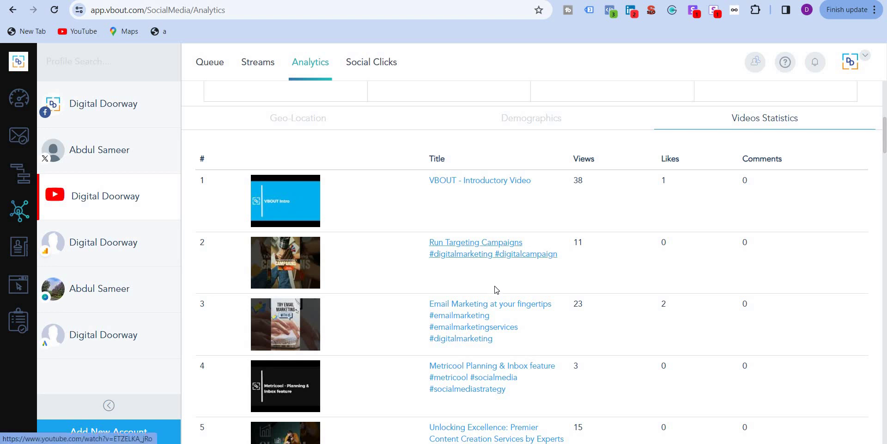
pyautogui.scroll(-5, 495, 341)
pyautogui.scroll(-20, 498, 273)
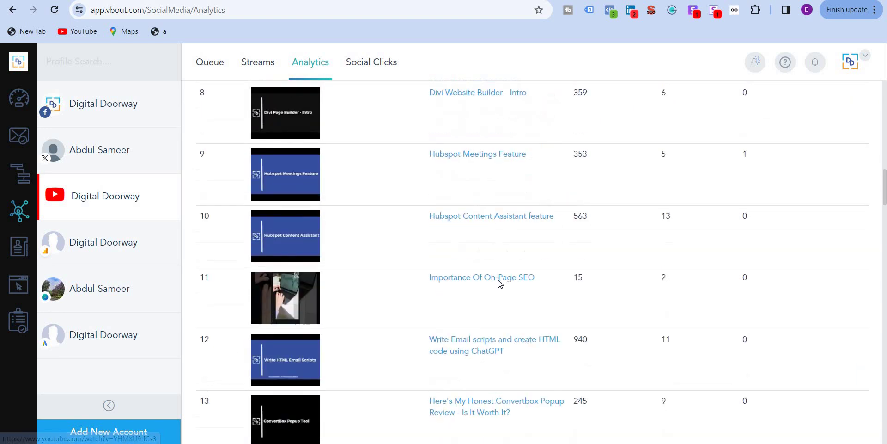
pyautogui.scroll(-20, 502, 296)
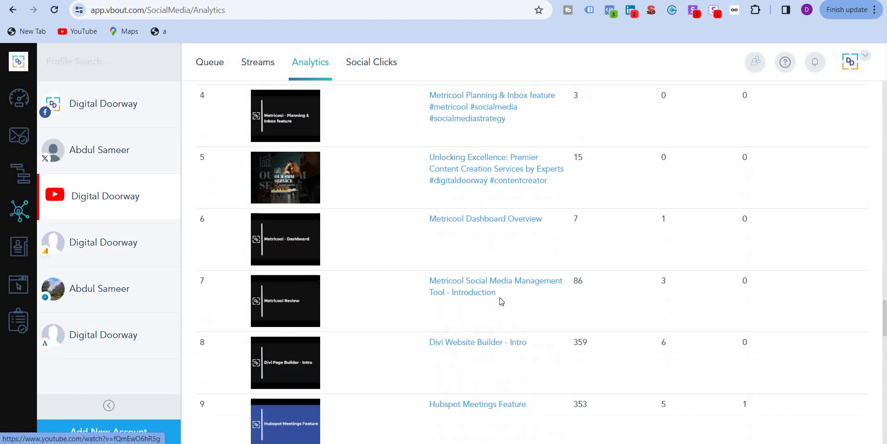
# Read the Social Clicks page's Link Tracker note and open the Contacts overview
pyautogui.scroll(12, 497, 323)
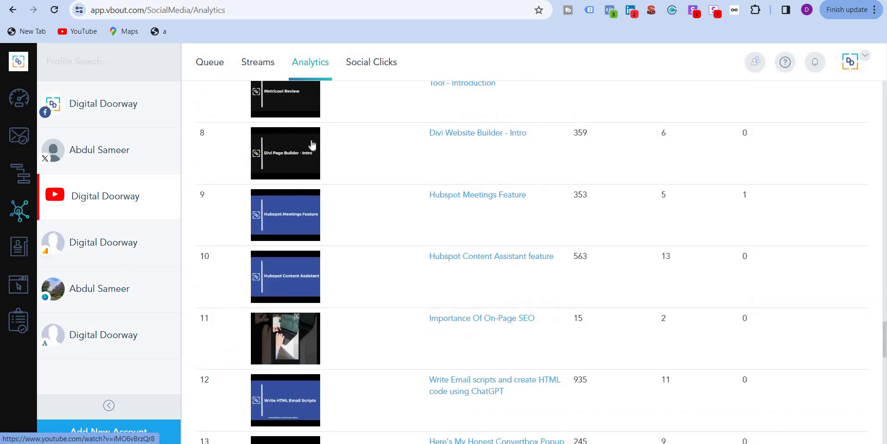
pyautogui.click(368, 66)
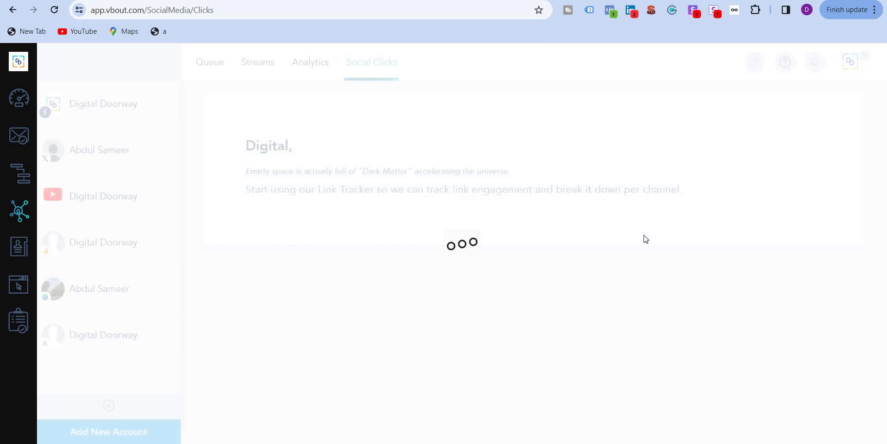
pyautogui.moveTo(283, 189); pyautogui.dragTo(572, 196)
pyautogui.click(610, 200)
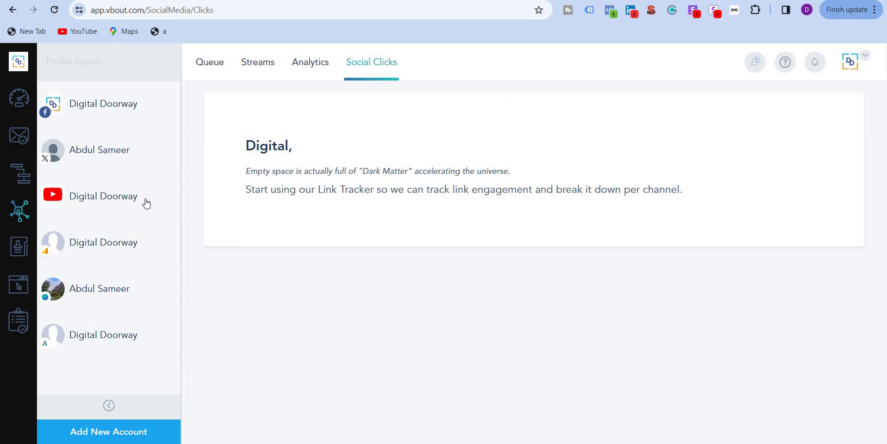
pyautogui.click(12, 249)
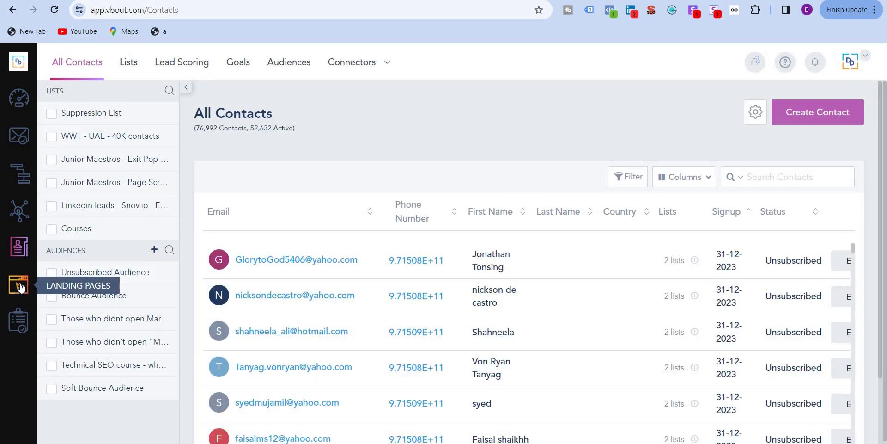
# Create a new landing page and save its default page settings with the project name Landing Page 4
pyautogui.click(19, 286)
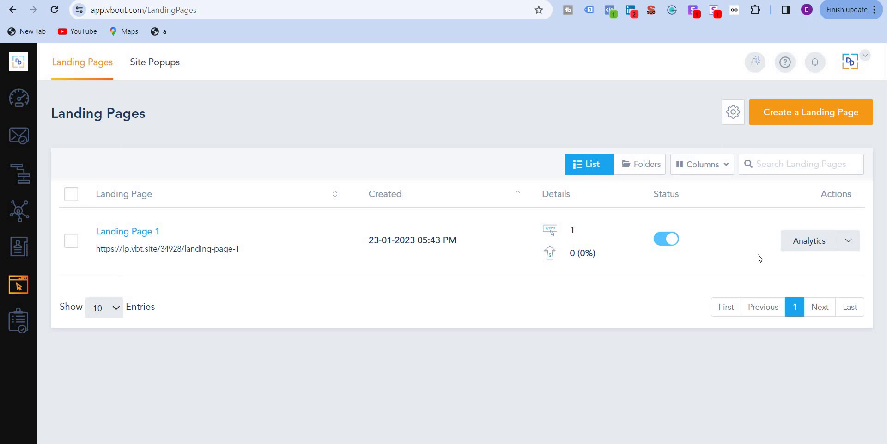
pyautogui.click(811, 121)
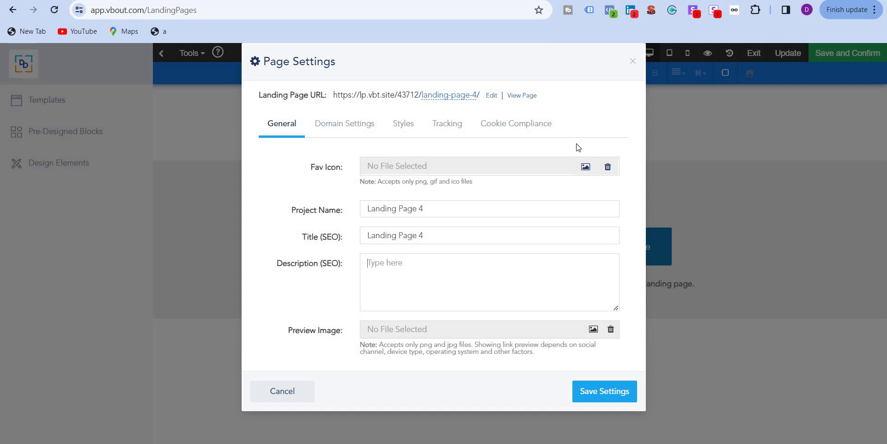
pyautogui.click(605, 395)
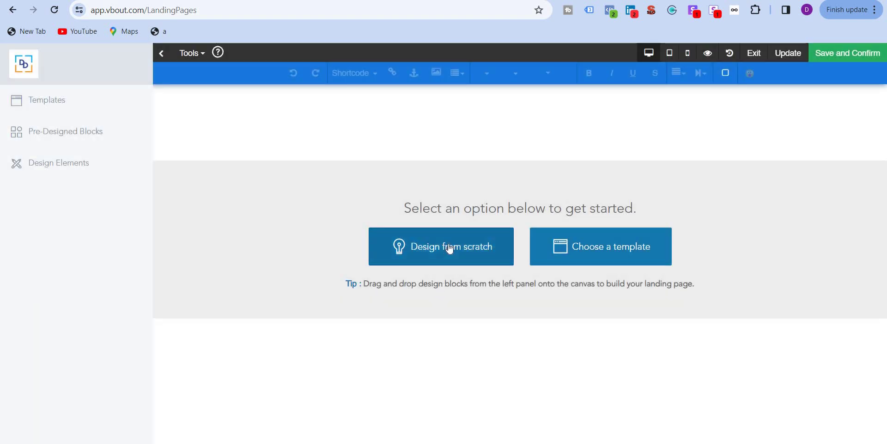
# Browse the landing page templates and place the Restaurant template on the canvas
pyautogui.click(450, 249)
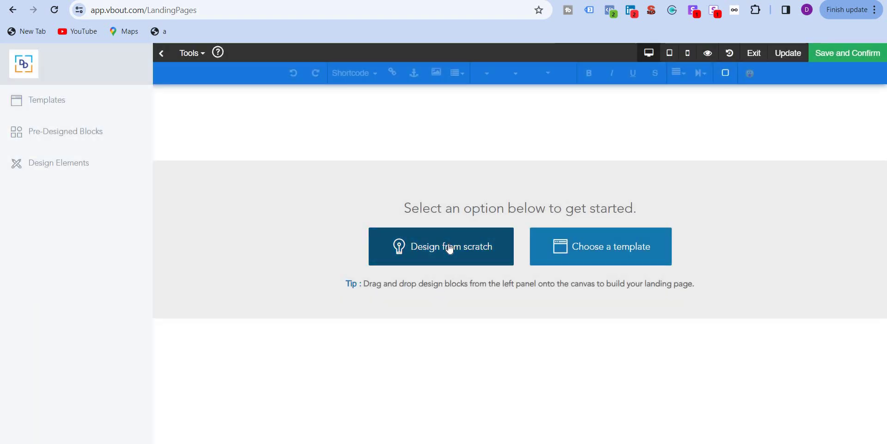
pyautogui.click(593, 247)
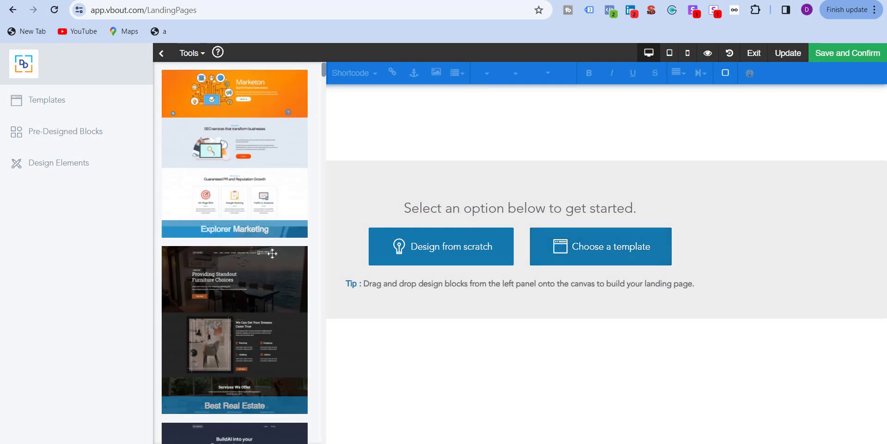
pyautogui.scroll(-3, 260, 199)
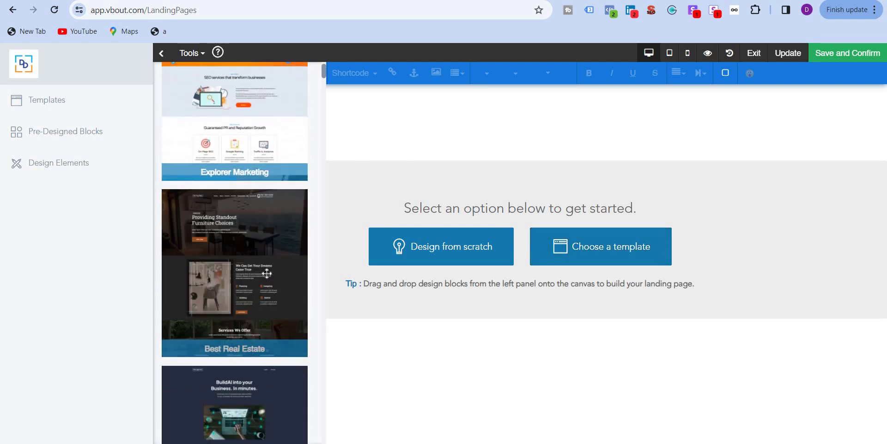
pyautogui.scroll(-4, 253, 294)
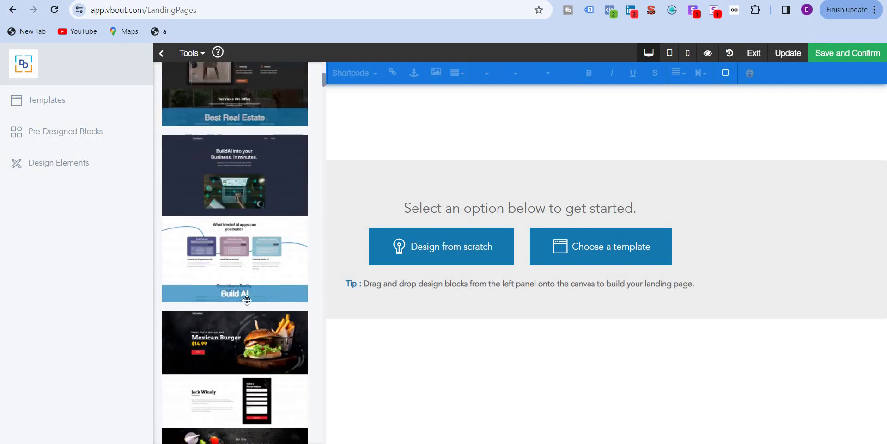
pyautogui.scroll(-5, 250, 295)
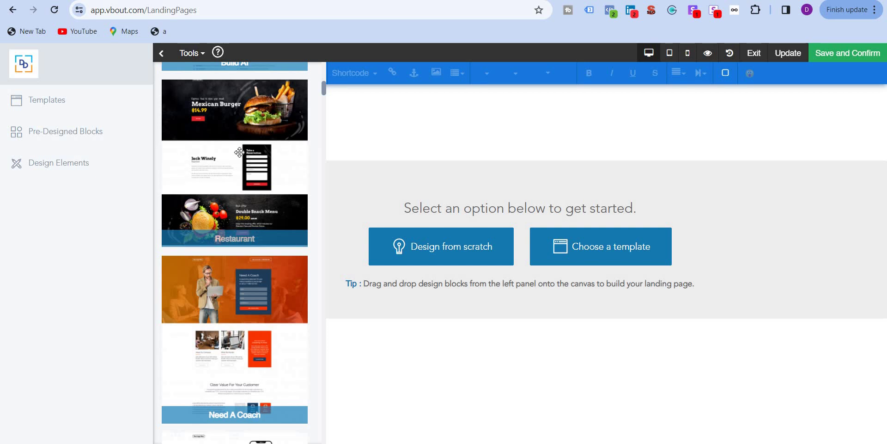
pyautogui.moveTo(183, 184); pyautogui.dragTo(458, 190)
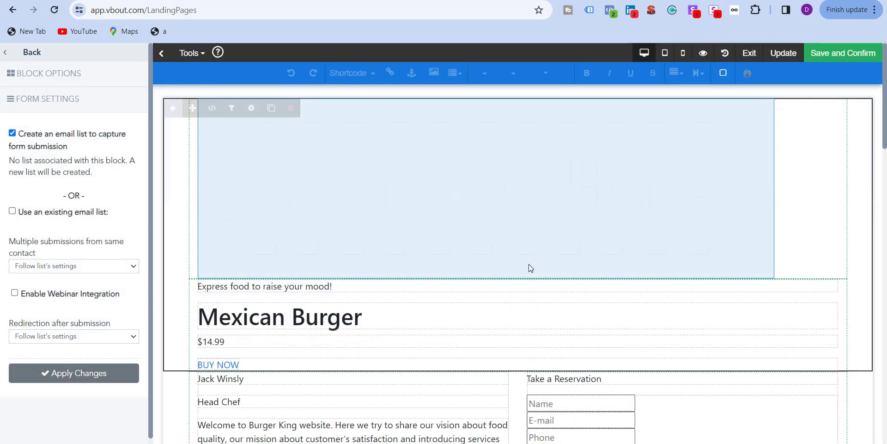
# Look through the Restaurant landing page's sections, including the order form, product menu and Why Choose Us content
pyautogui.scroll(-15, 530, 265)
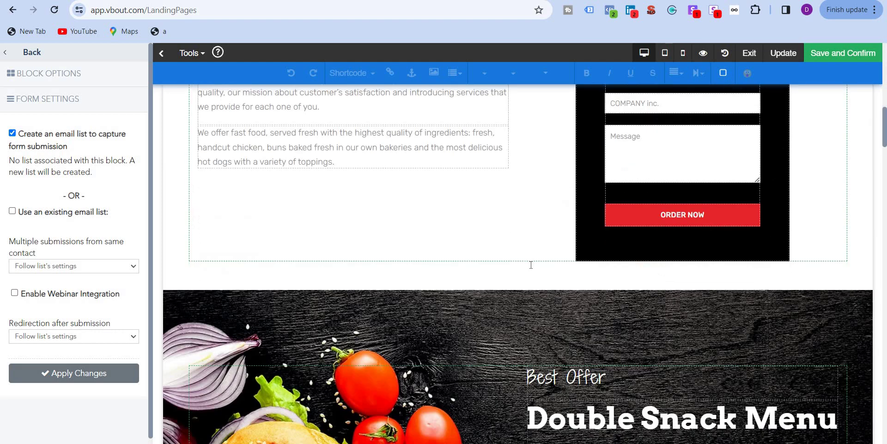
pyautogui.scroll(-15, 531, 263)
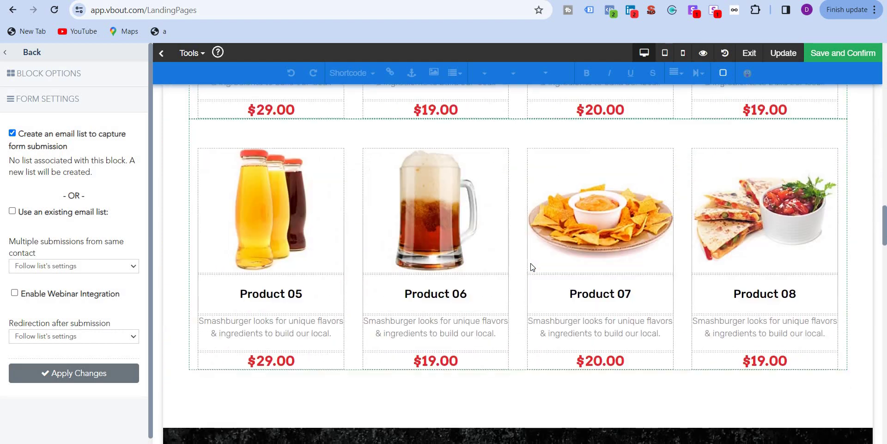
pyautogui.scroll(6, 531, 264)
pyautogui.scroll(-20, 531, 263)
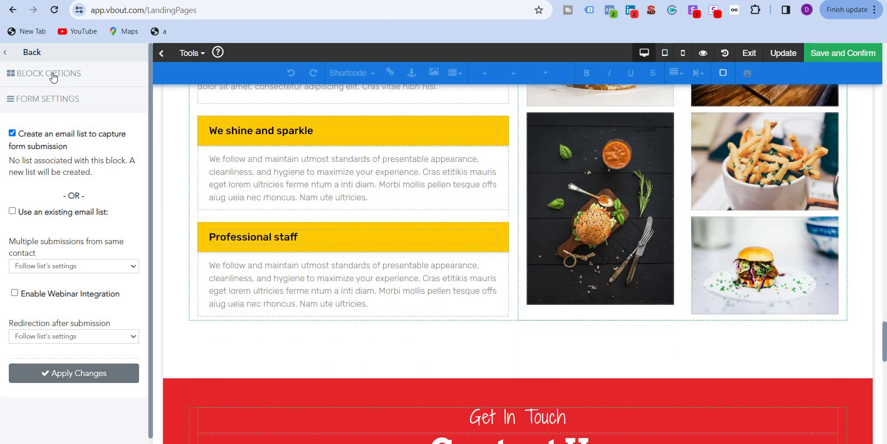
# Set the block padding to 4 px in the block options
pyautogui.click(54, 76)
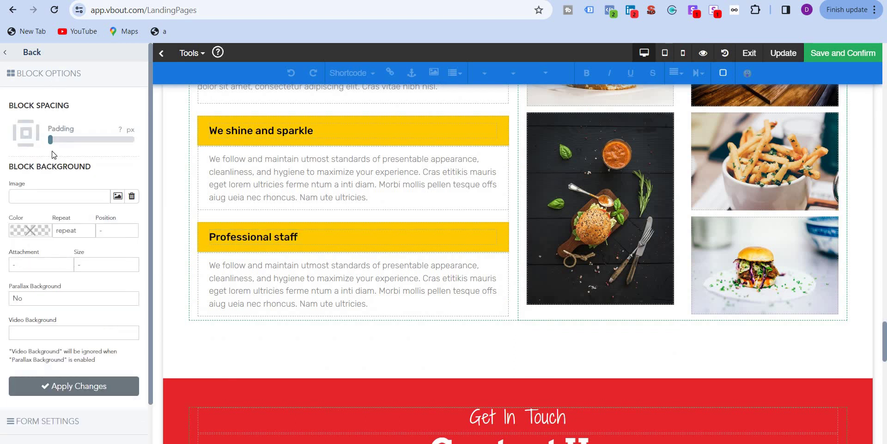
pyautogui.moveTo(81, 141); pyautogui.dragTo(85, 142)
pyautogui.scroll(-1, 67, 342)
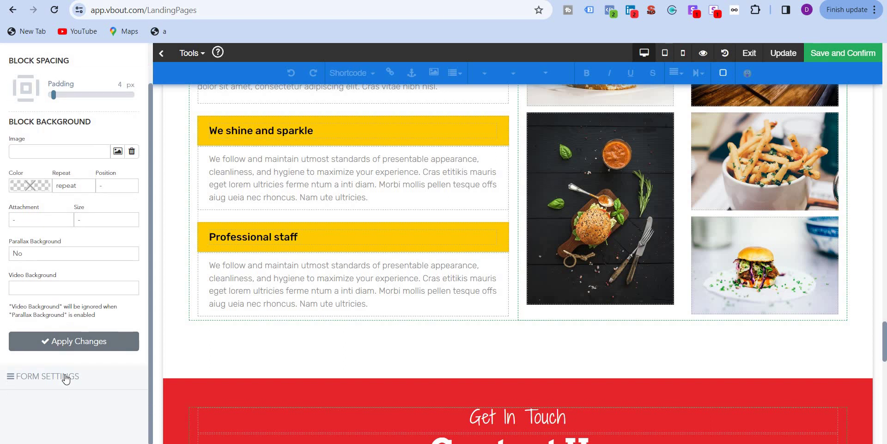
# Review the form settings' choices for multiple submissions from the same contact and redirection after submission
pyautogui.click(72, 374)
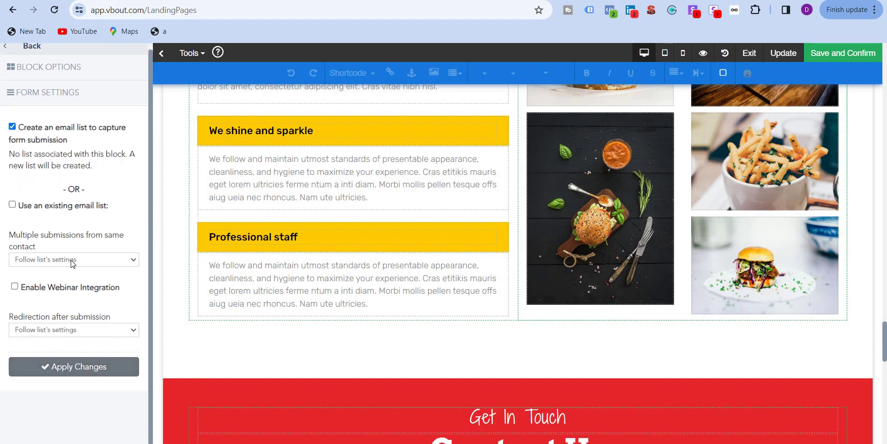
pyautogui.click(72, 259)
pyautogui.click(73, 321)
pyautogui.click(74, 330)
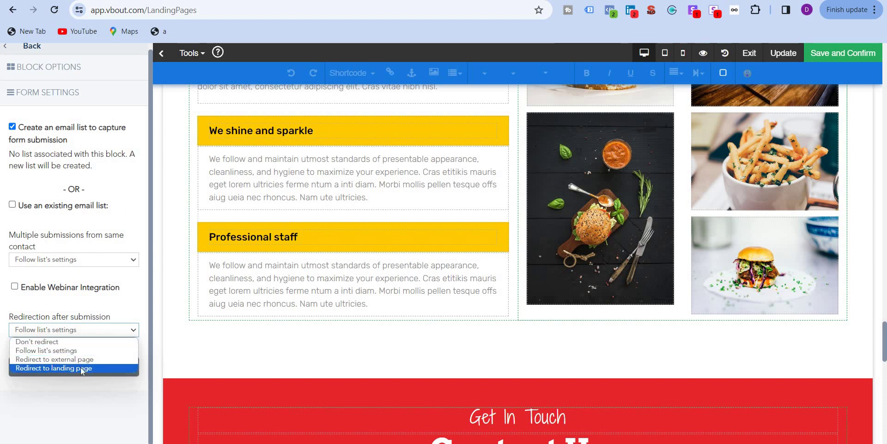
pyautogui.click(61, 277)
pyautogui.click(64, 259)
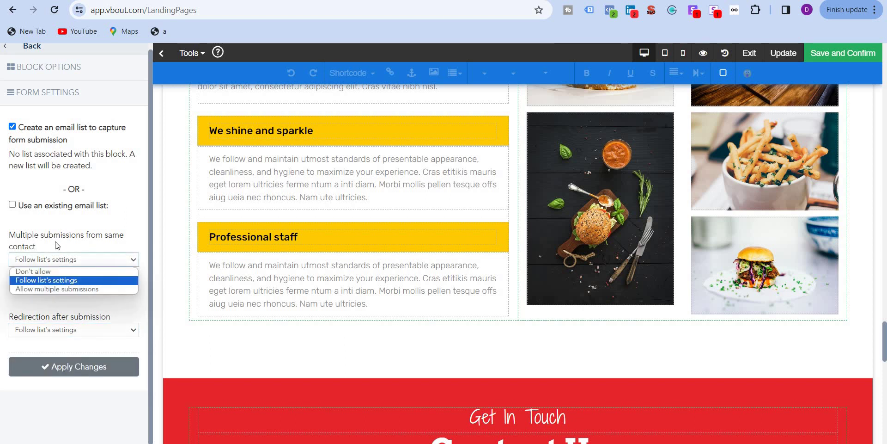
pyautogui.moveTo(54, 236); pyautogui.dragTo(102, 236)
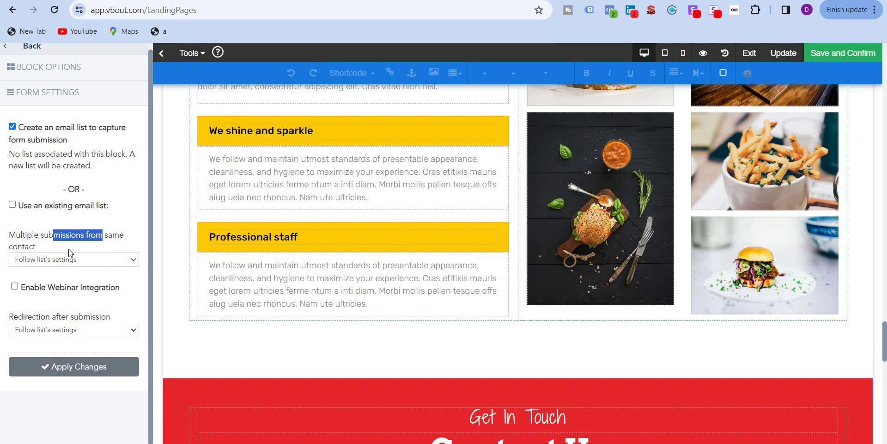
# Switch the form to use an existing email list and view the list choices without picking one
pyautogui.scroll(1, 62, 220)
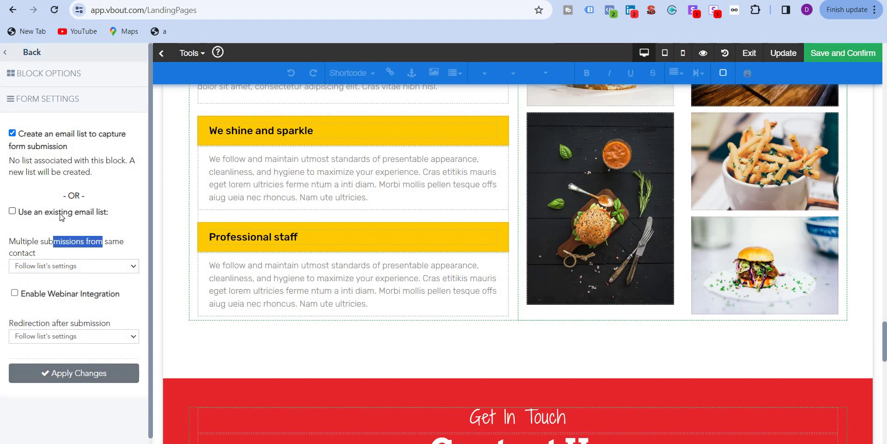
pyautogui.click(144, 204)
pyautogui.click(69, 212)
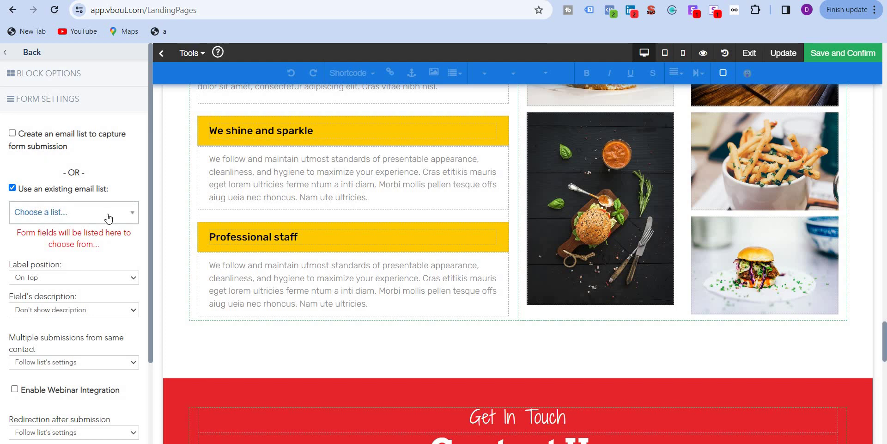
pyautogui.click(108, 217)
pyautogui.click(292, 252)
# Leave the form settings, view the template gallery again and open the Pre-Designed Blocks categories
pyautogui.scroll(5, 294, 245)
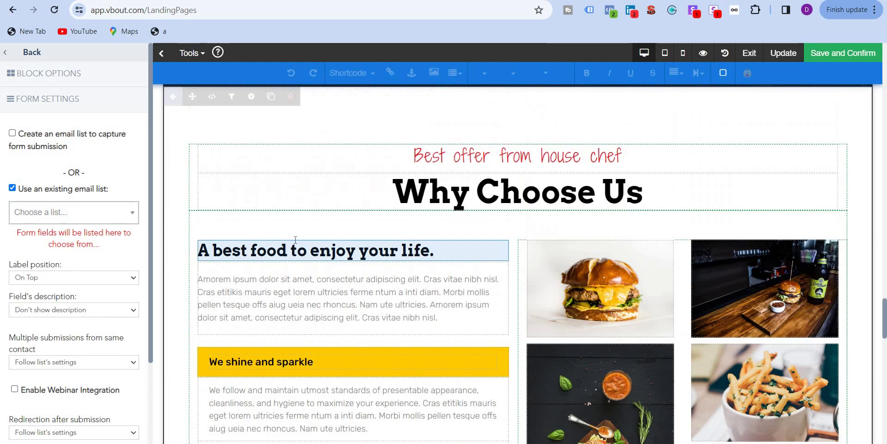
pyautogui.scroll(15, 294, 238)
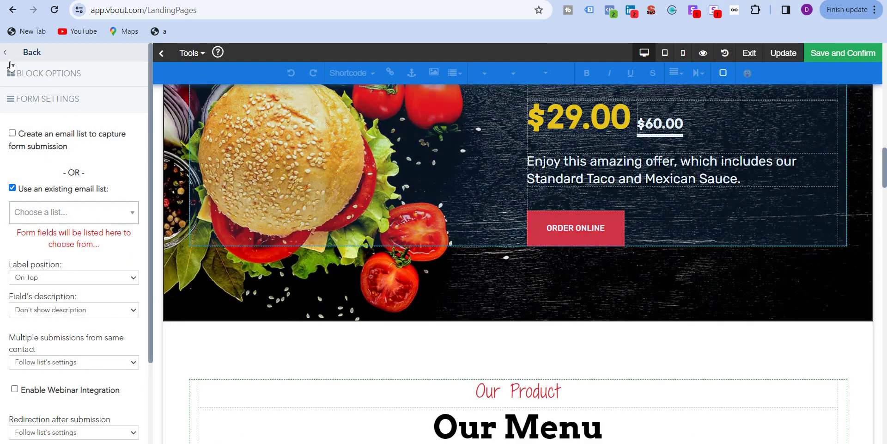
pyautogui.click(10, 53)
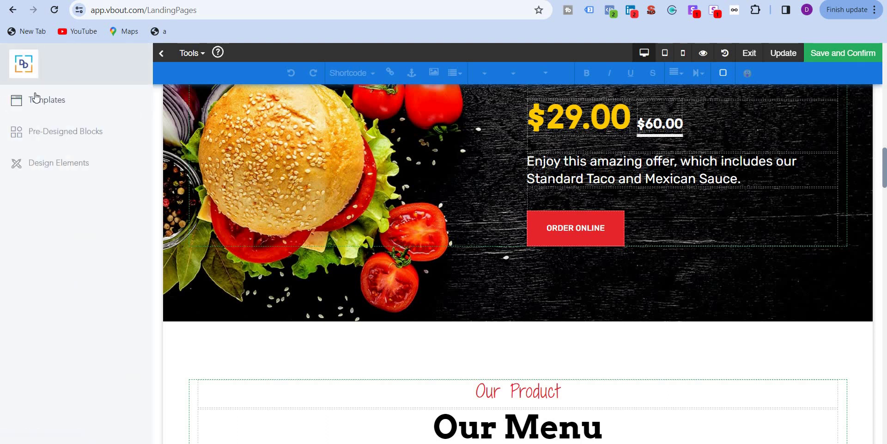
pyautogui.click(36, 99)
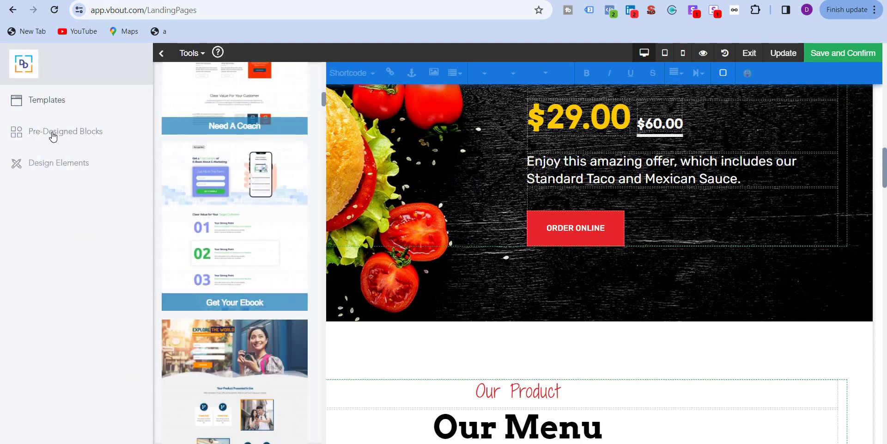
pyautogui.click(53, 134)
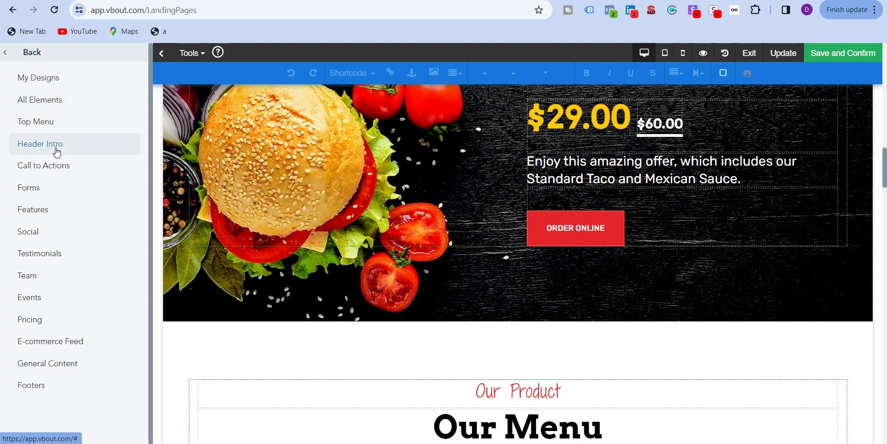
# Add the blue pre-designed social icons block between the Opening Hours section and the page footer
pyautogui.scroll(-9, 340, 209)
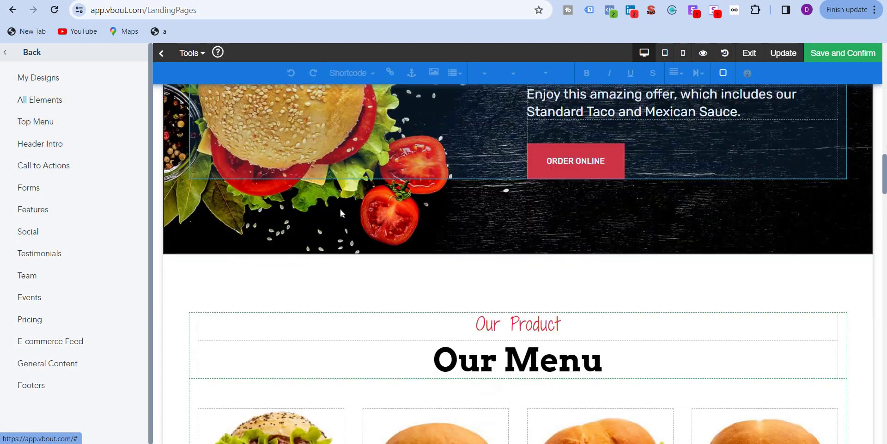
pyautogui.scroll(8, 341, 212)
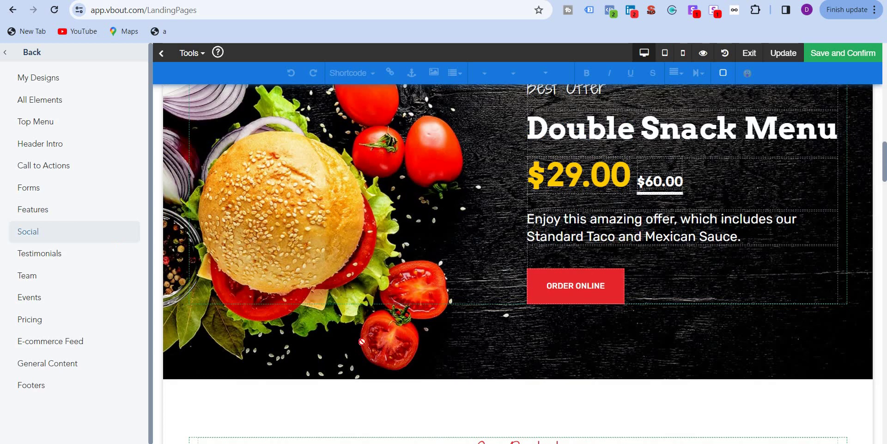
pyautogui.moveTo(40, 232); pyautogui.dragTo(572, 372)
pyautogui.scroll(-15, 573, 373)
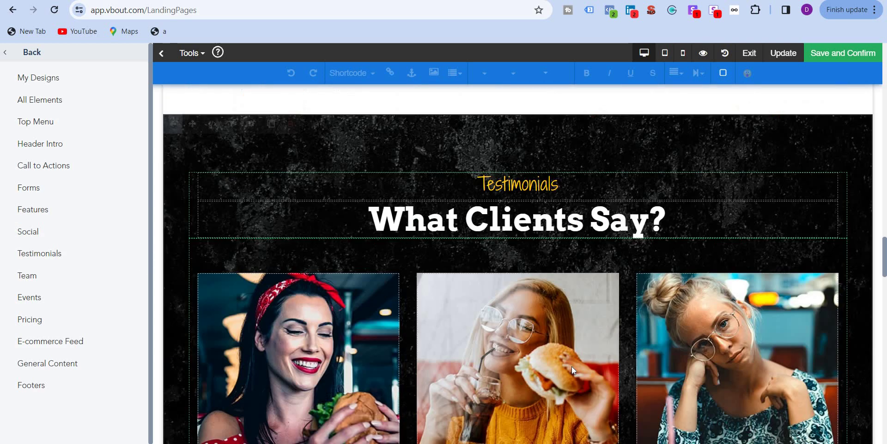
pyautogui.scroll(-20, 573, 368)
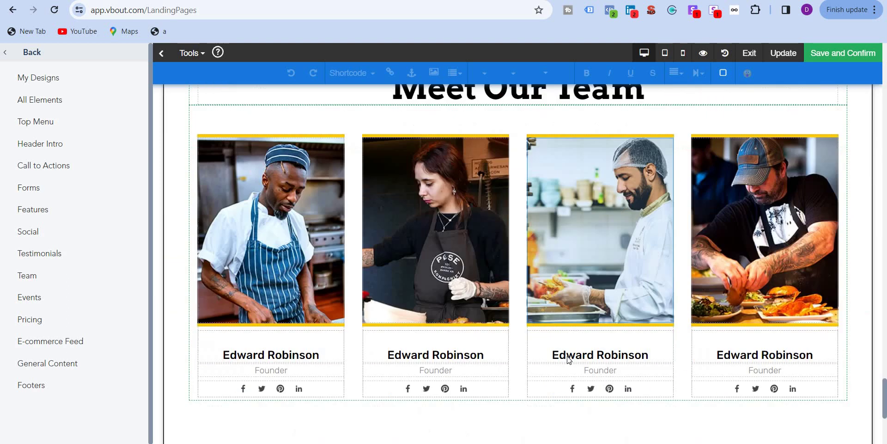
pyautogui.scroll(1, 550, 359)
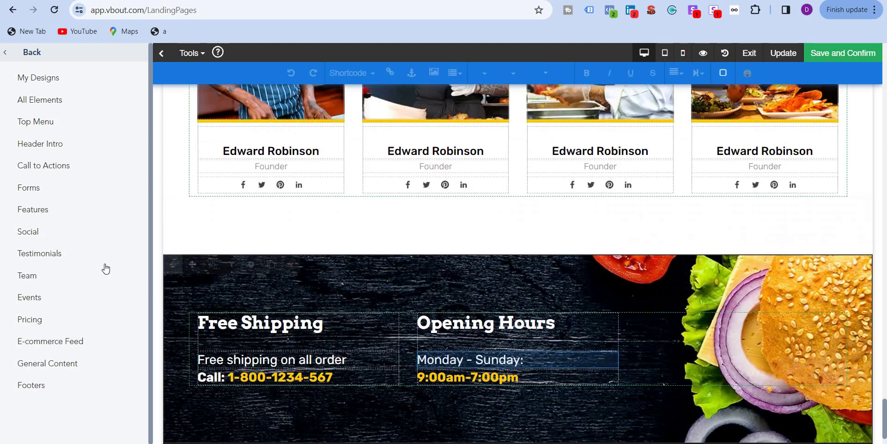
pyautogui.click(85, 240)
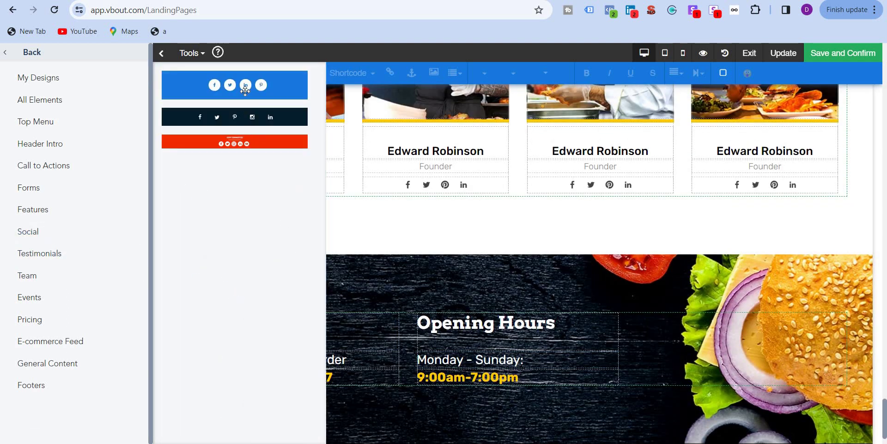
pyautogui.moveTo(413, 245); pyautogui.dragTo(519, 365)
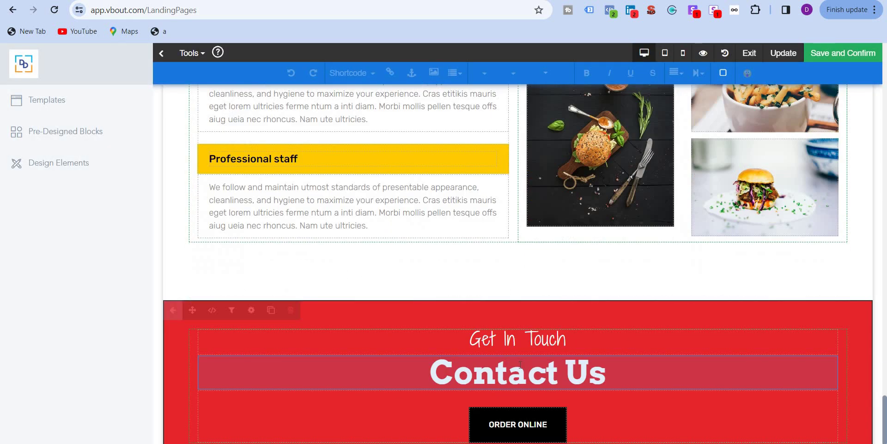
pyautogui.scroll(-15, 683, 379)
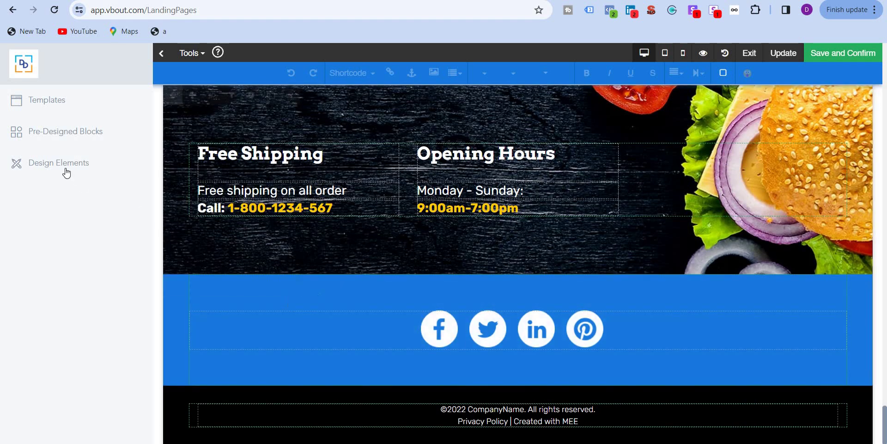
# Try to add a Payment component from the design elements to the Opening Hours section
pyautogui.click(67, 172)
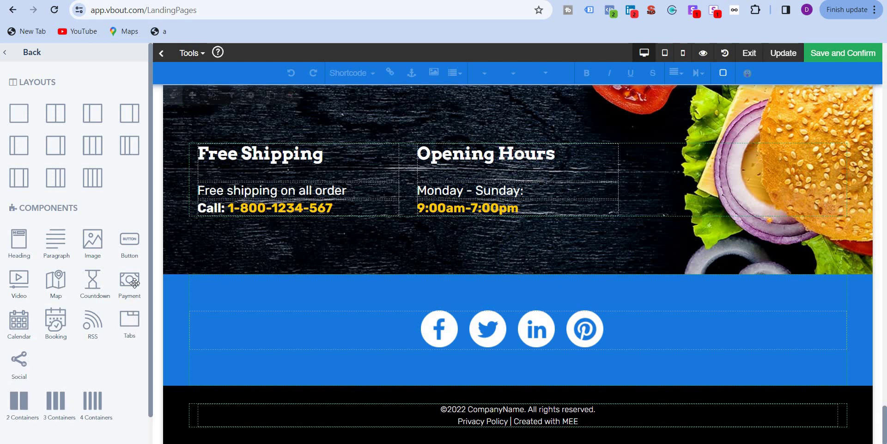
pyautogui.moveTo(130, 280); pyautogui.dragTo(428, 212)
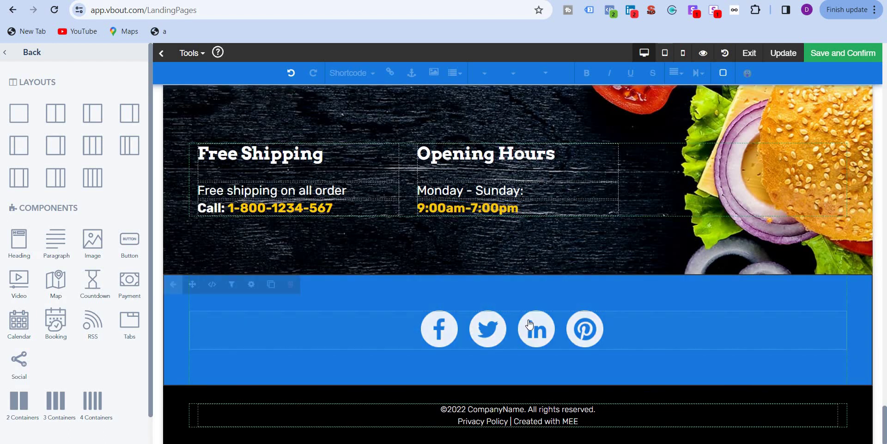
pyautogui.scroll(15, 529, 322)
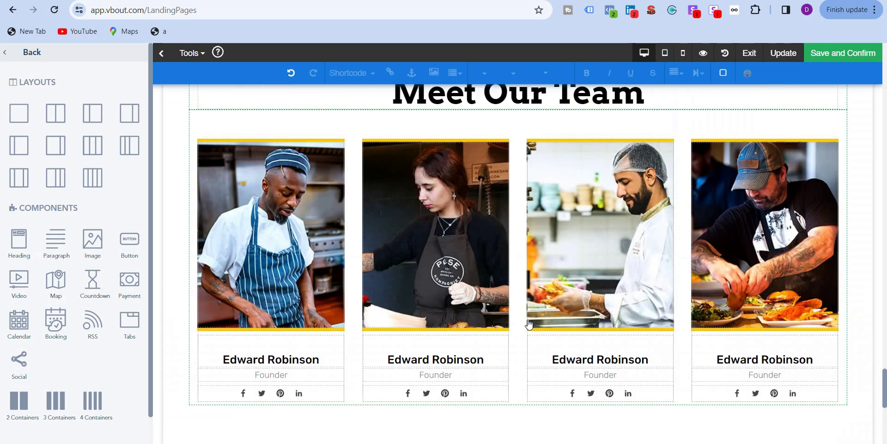
pyautogui.scroll(15, 529, 323)
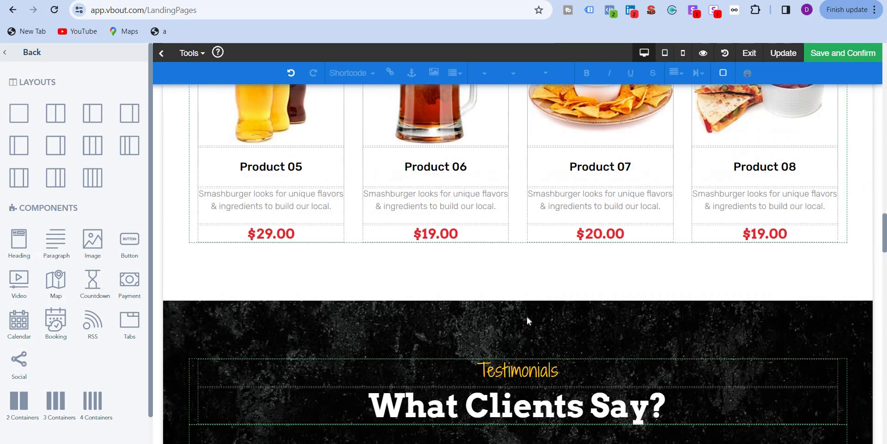
pyautogui.scroll(15, 591, 257)
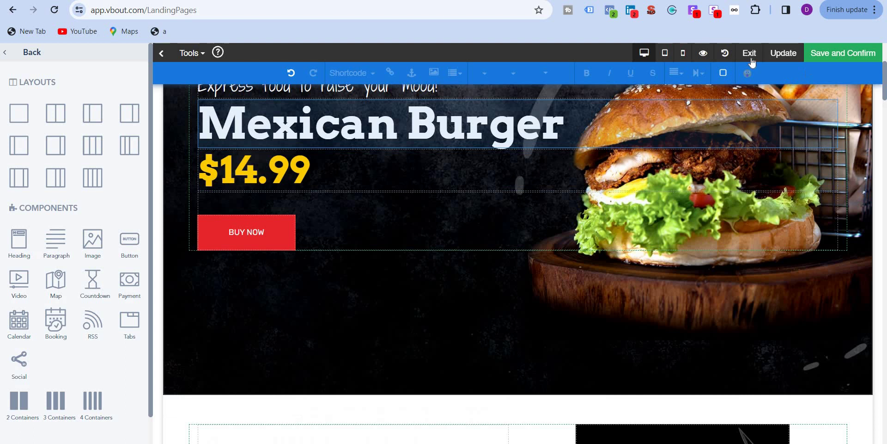
# Exit the landing page editor and review Landing Page 4's analytics, from the session figures to the signups table
pyautogui.click(746, 53)
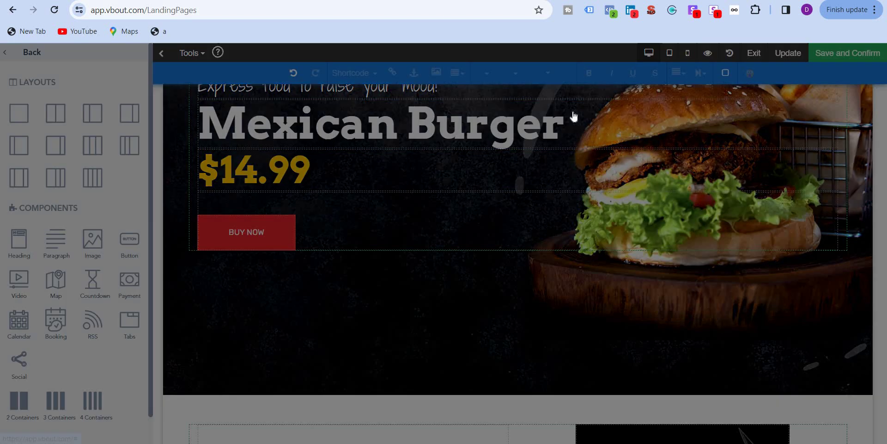
pyautogui.click(564, 113)
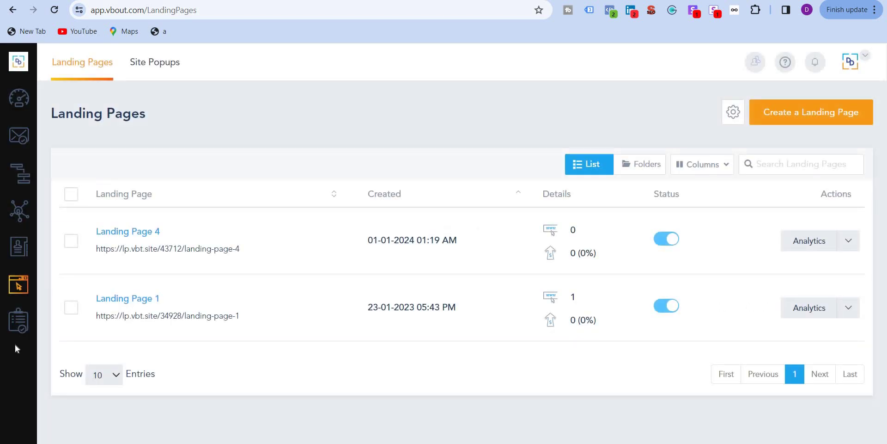
pyautogui.moveTo(119, 236)
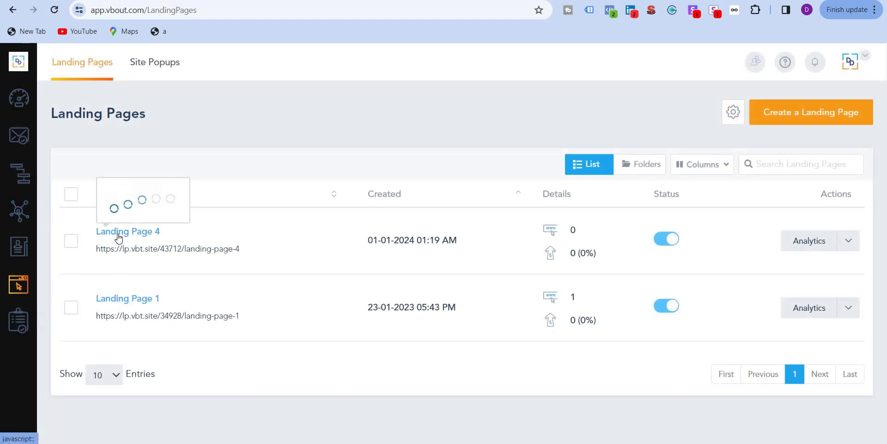
pyautogui.click(813, 241)
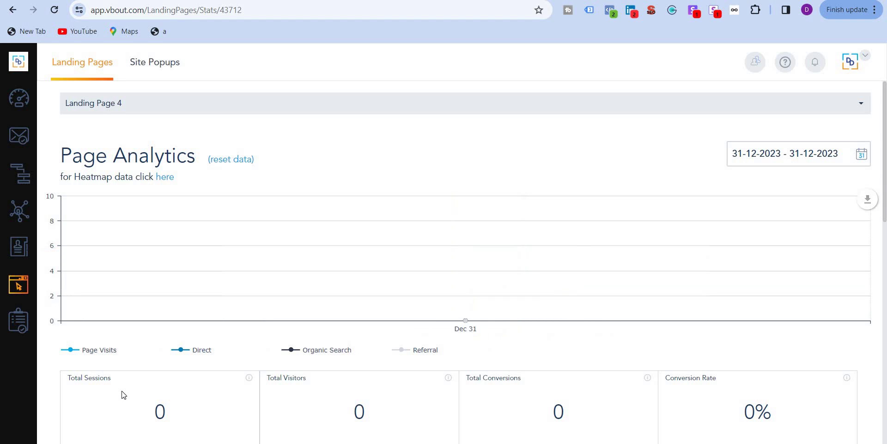
pyautogui.scroll(-4, 254, 256)
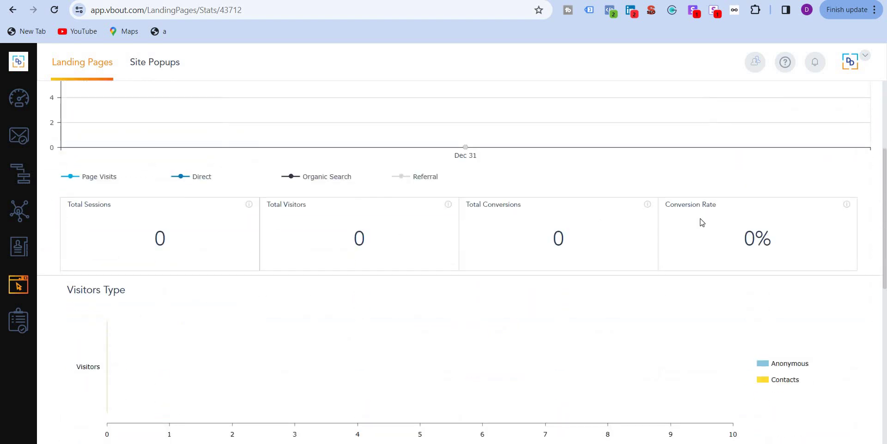
pyautogui.scroll(-9, 687, 220)
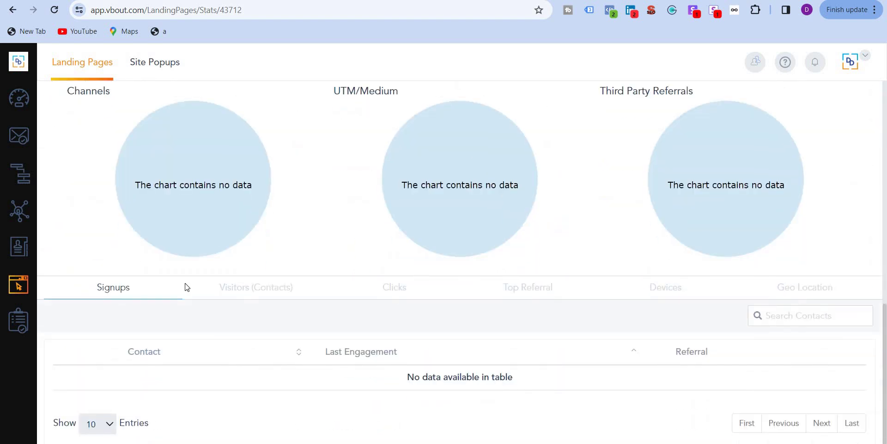
pyautogui.scroll(8, 187, 287)
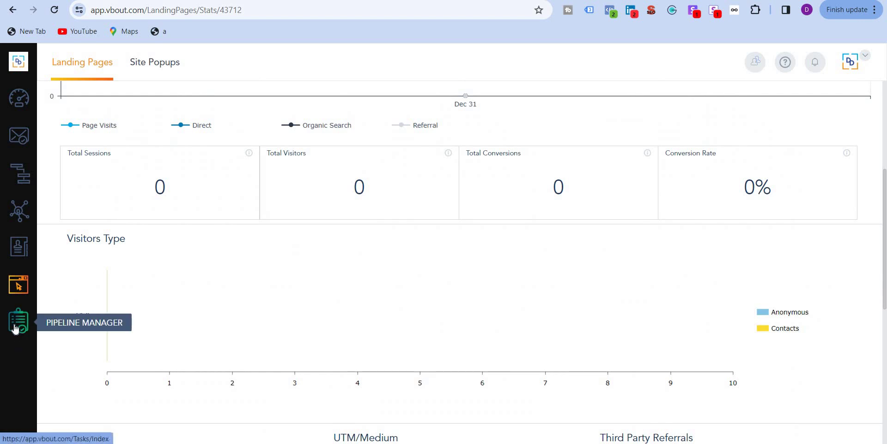
# Open the Pipeline Manager and try submitting a new task board with the default stages and no name, closing the form without creating it
pyautogui.click(15, 327)
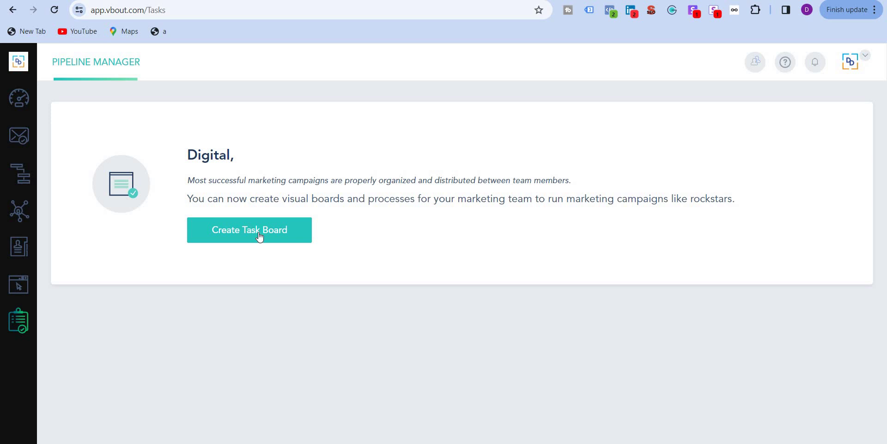
pyautogui.click(259, 232)
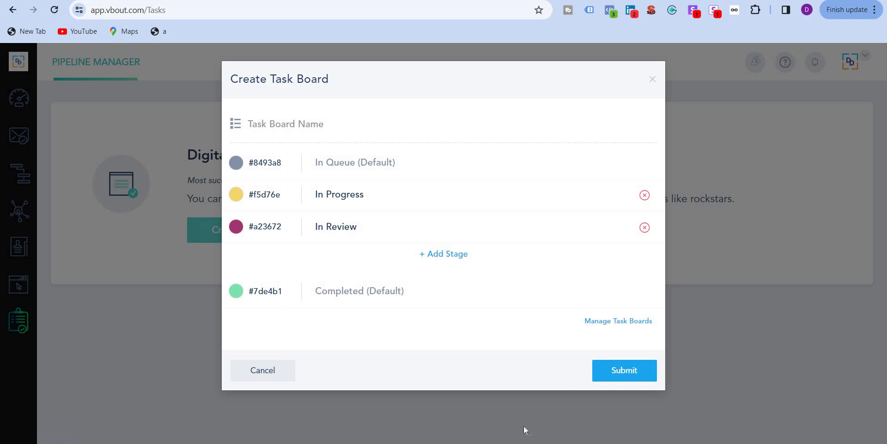
pyautogui.click(615, 377)
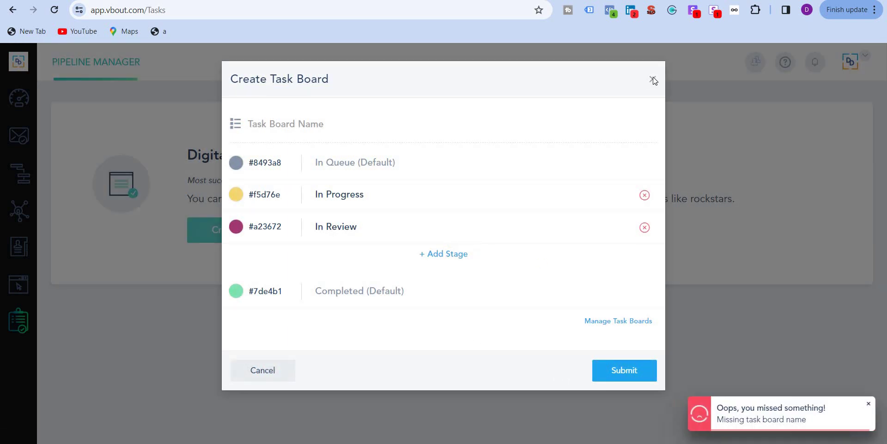
pyautogui.click(652, 79)
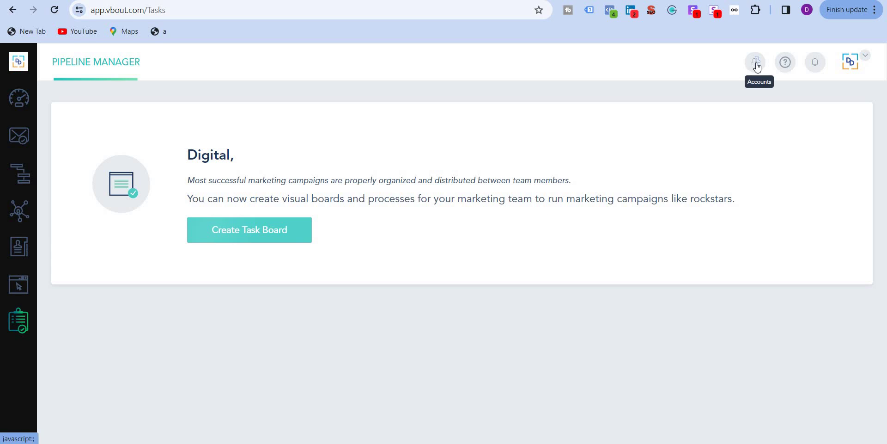
# Look through the accounts list, the human support, AI Powered Support and Knowledge Base options, and the notifications
pyautogui.click(756, 66)
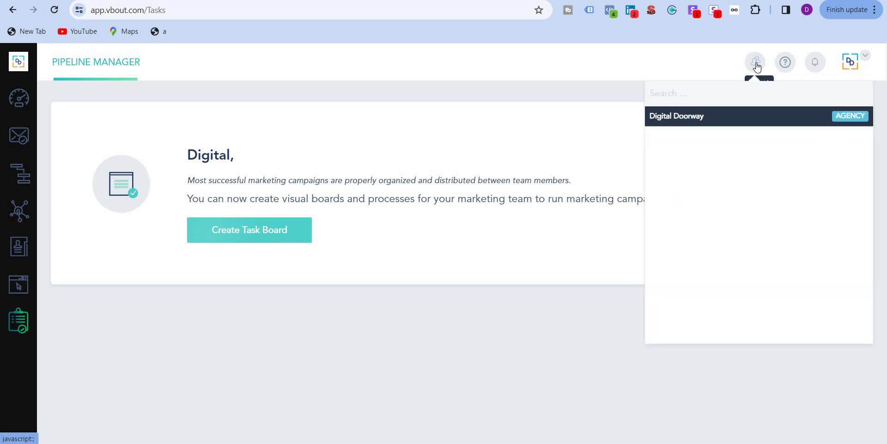
pyautogui.click(786, 62)
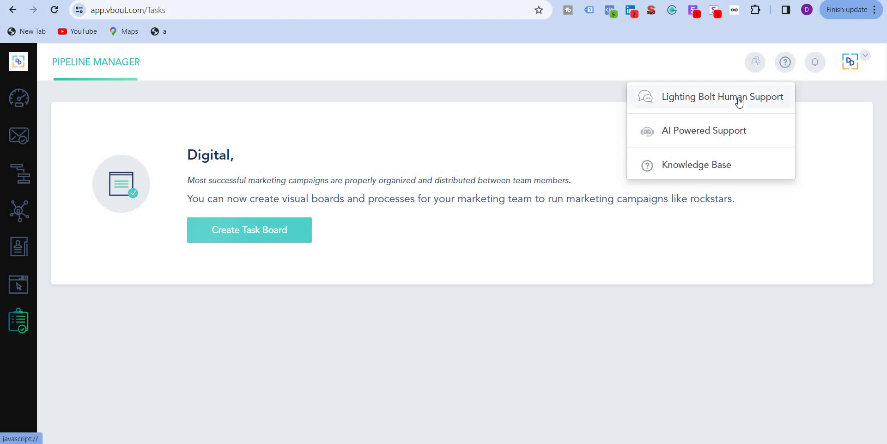
pyautogui.click(740, 101)
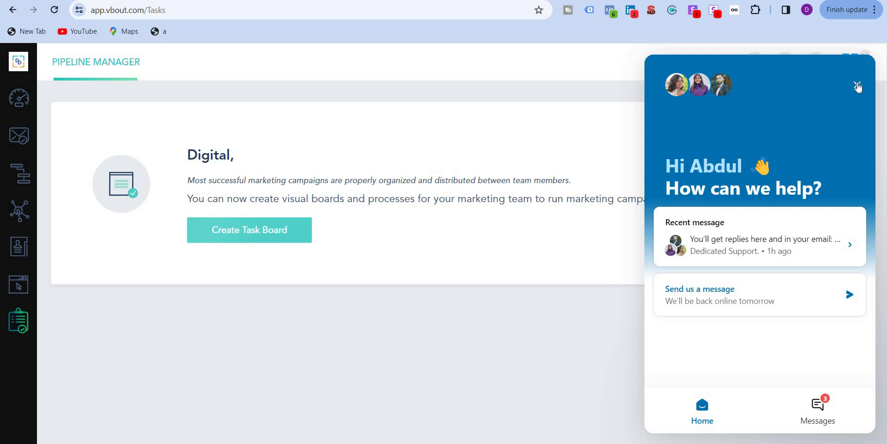
pyautogui.click(858, 86)
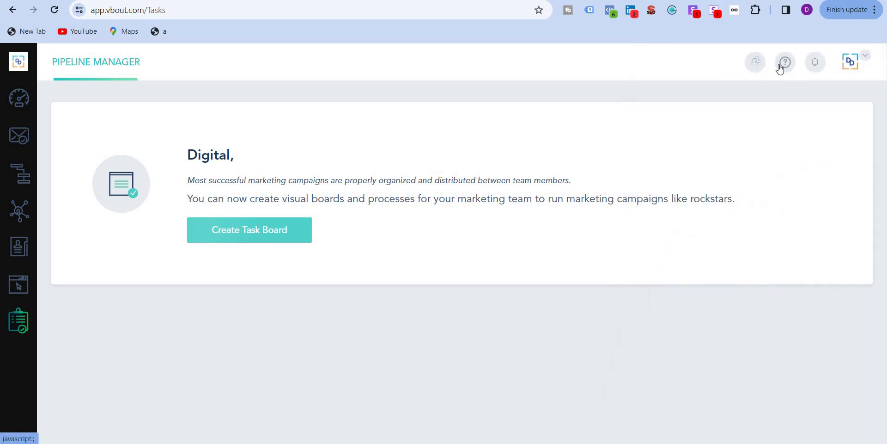
pyautogui.click(718, 132)
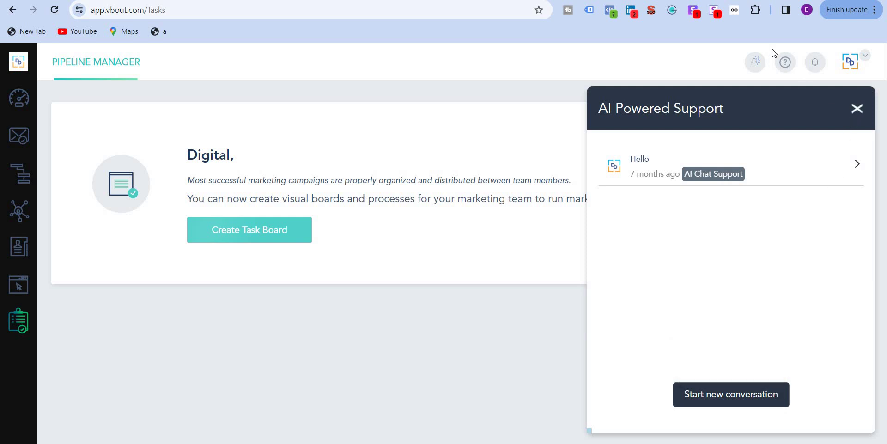
pyautogui.click(784, 63)
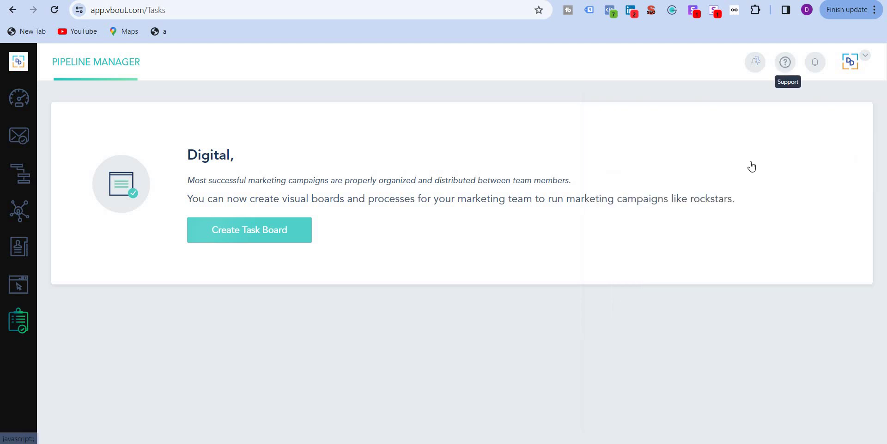
pyautogui.click(738, 171)
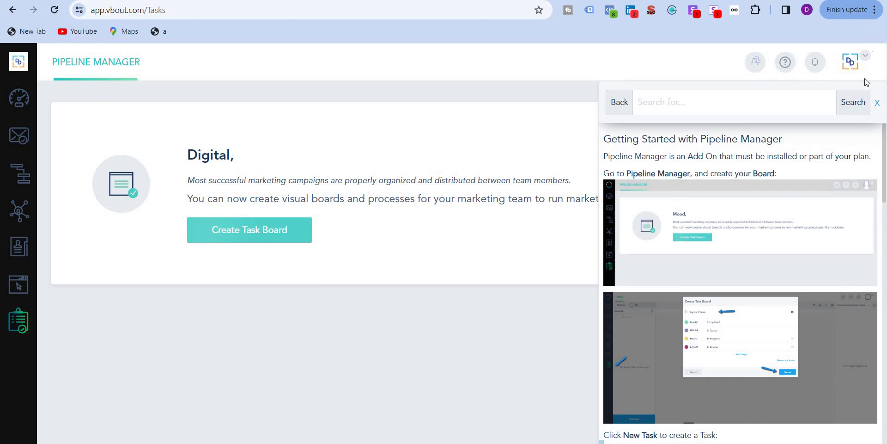
pyautogui.click(816, 64)
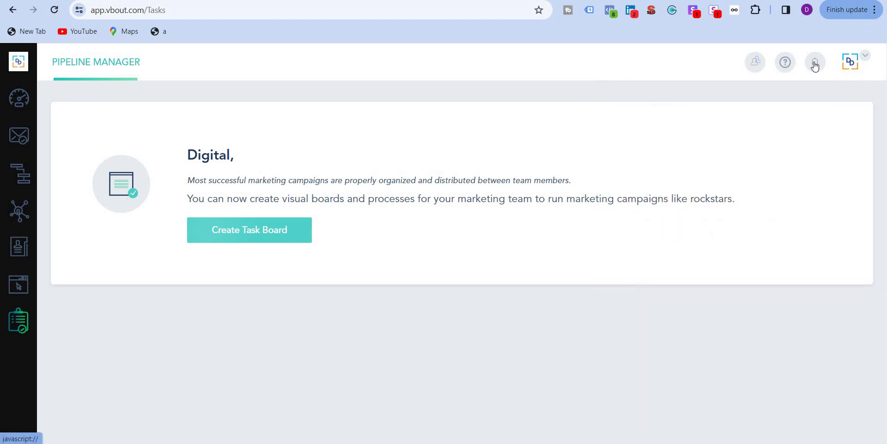
# Open the account settings and review the General Settings, from profile fields to the notification and accessibility options
pyautogui.click(858, 62)
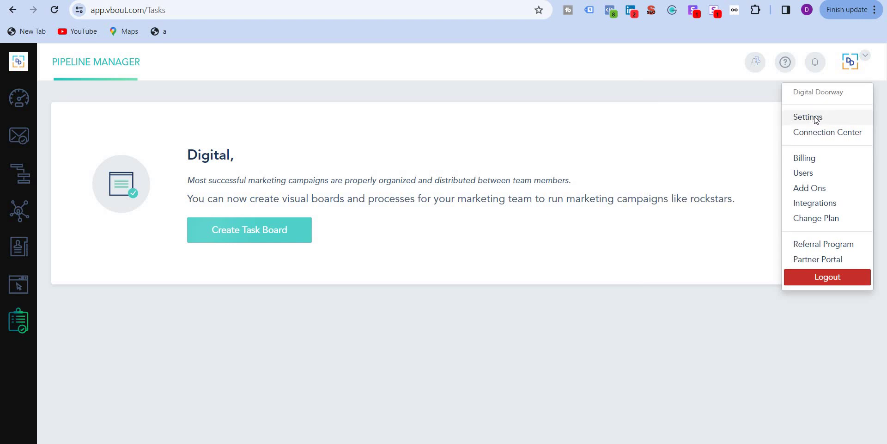
pyautogui.click(815, 119)
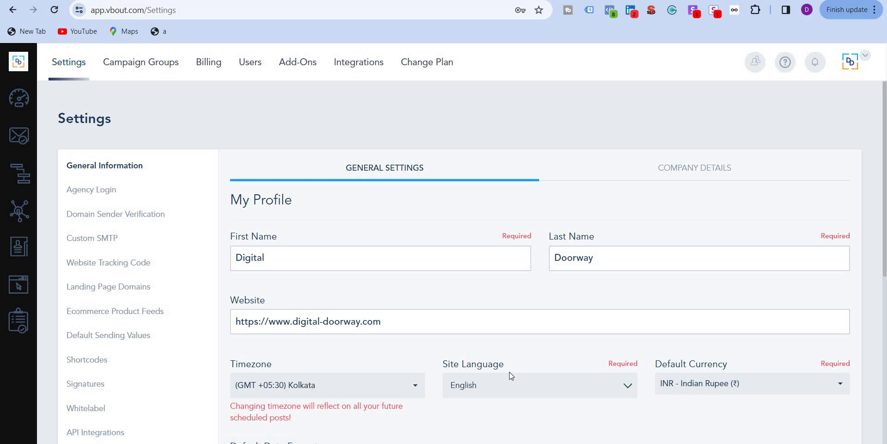
pyautogui.scroll(-7, 507, 363)
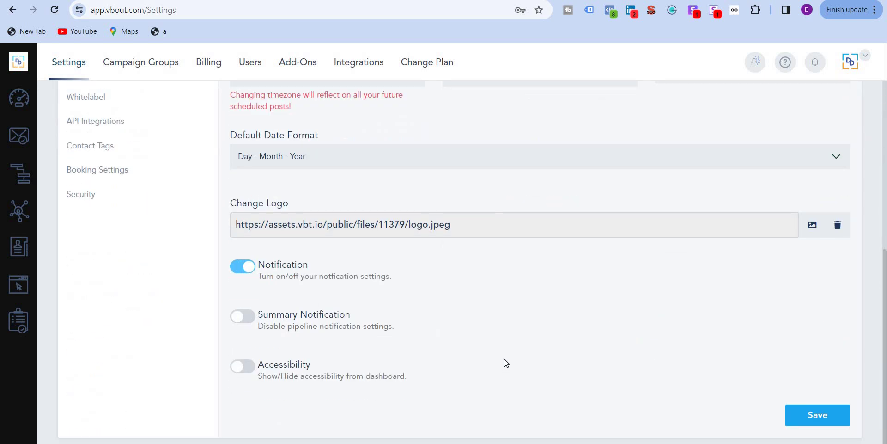
# Review the Agency Login, Domain Sender Verification, Custom SMTP and Website Tracking Code settings
pyautogui.scroll(2, 353, 307)
pyautogui.scroll(5, 428, 296)
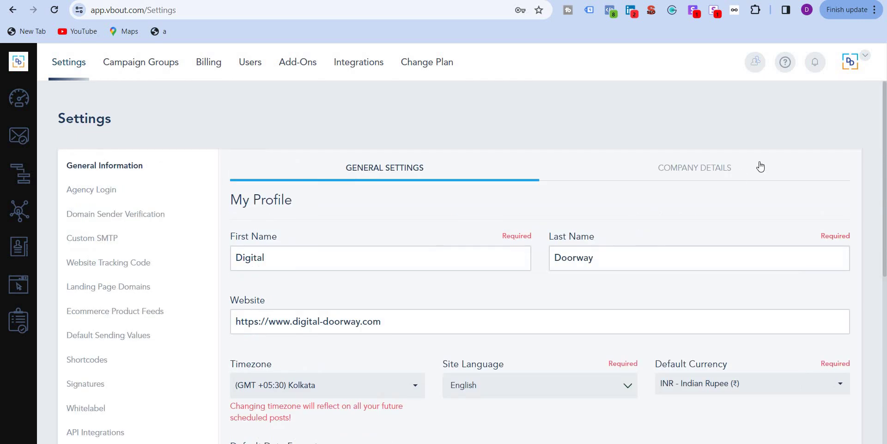
pyautogui.click(101, 194)
pyautogui.click(98, 218)
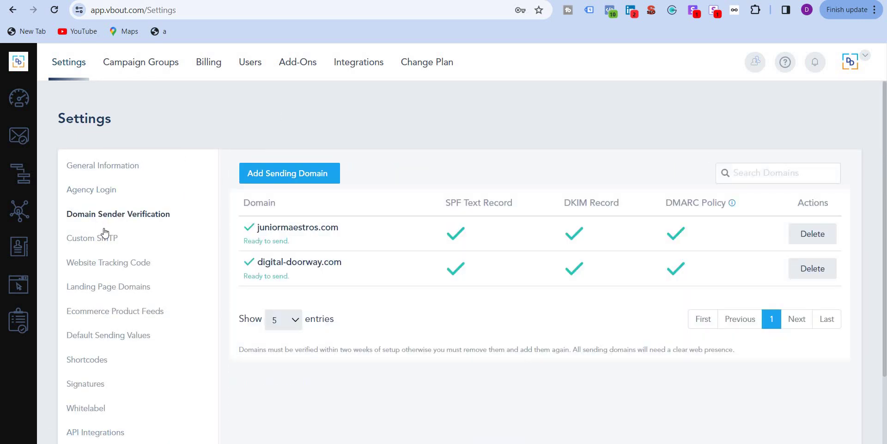
pyautogui.click(108, 239)
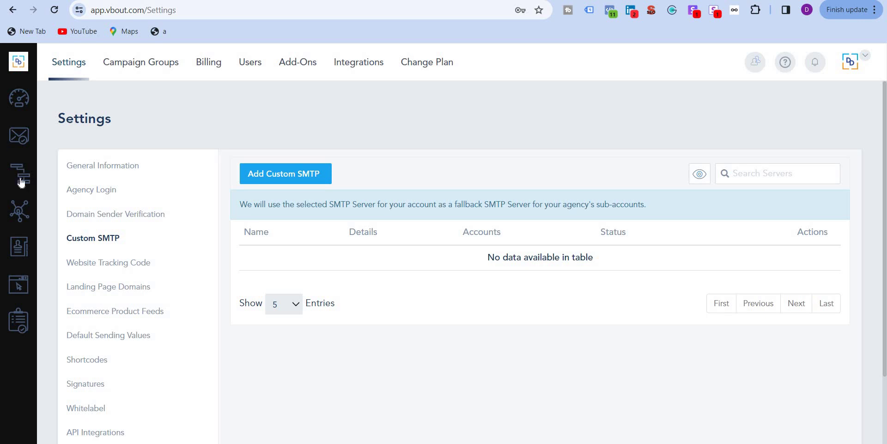
pyautogui.click(113, 272)
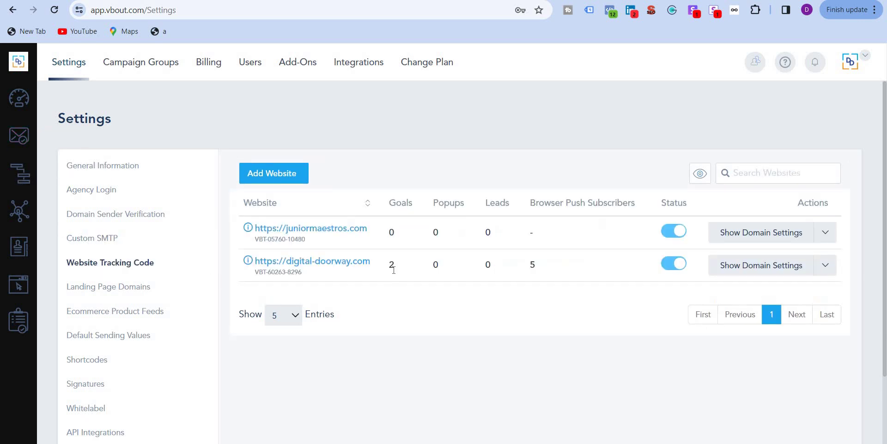
# Open the Landing Page Domains settings and inspect the form for linking a custom domain, cancelling it without adding one
pyautogui.click(123, 290)
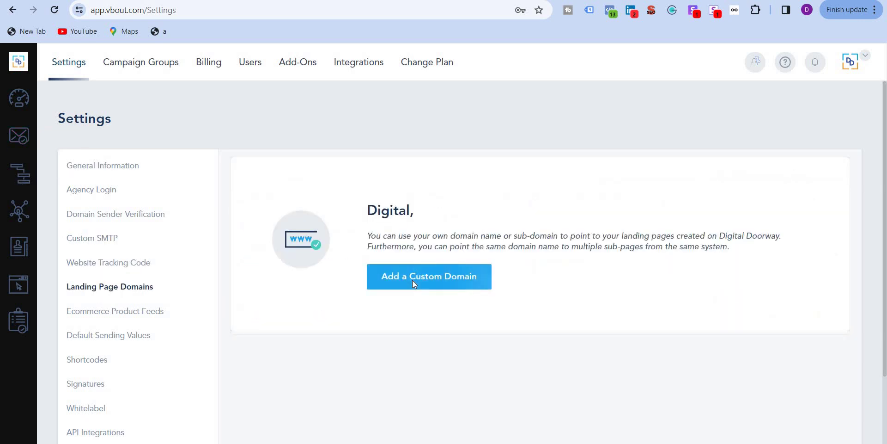
pyautogui.click(412, 280)
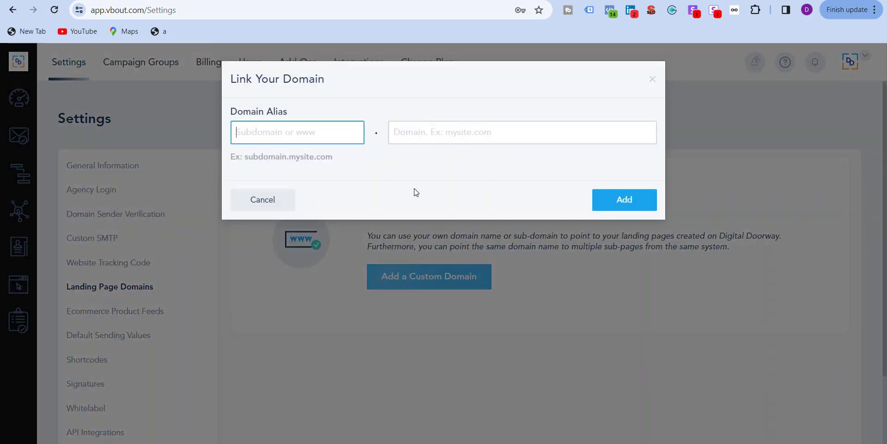
pyautogui.click(268, 206)
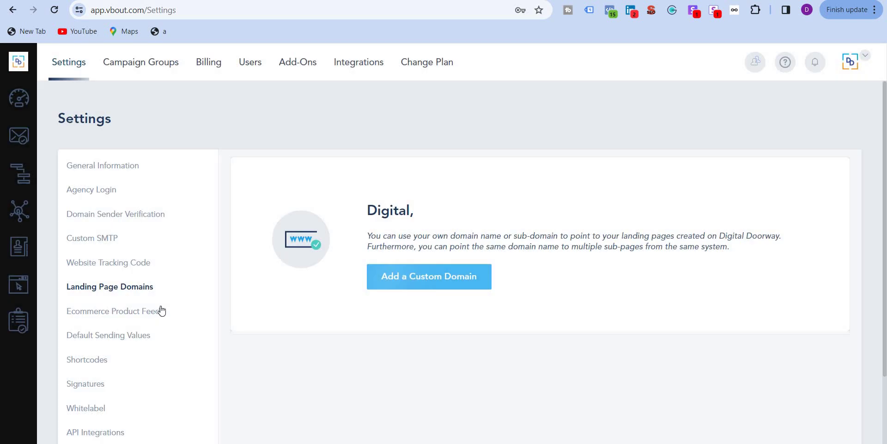
# Review the Ecommerce Product Feeds, Default Sending Values, Shortcodes and Signatures settings
pyautogui.click(157, 311)
pyautogui.scroll(-1, 83, 287)
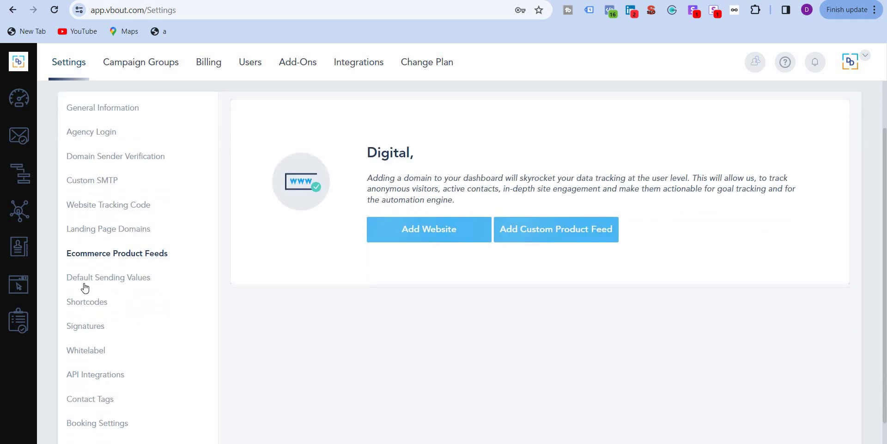
pyautogui.click(86, 280)
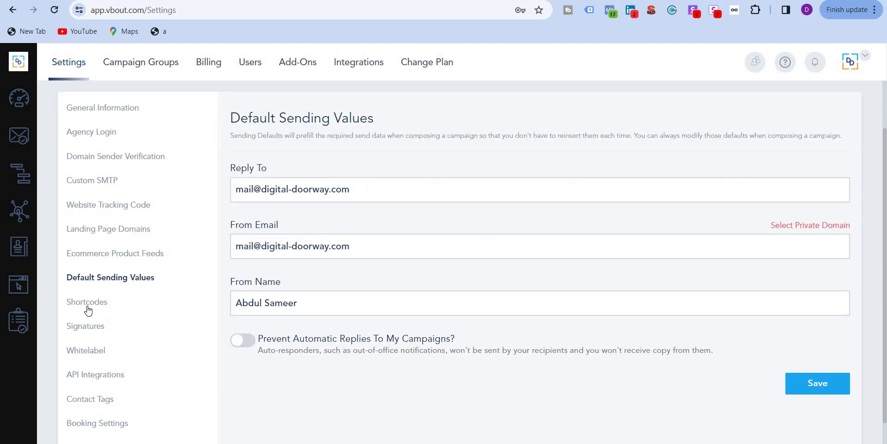
pyautogui.click(88, 309)
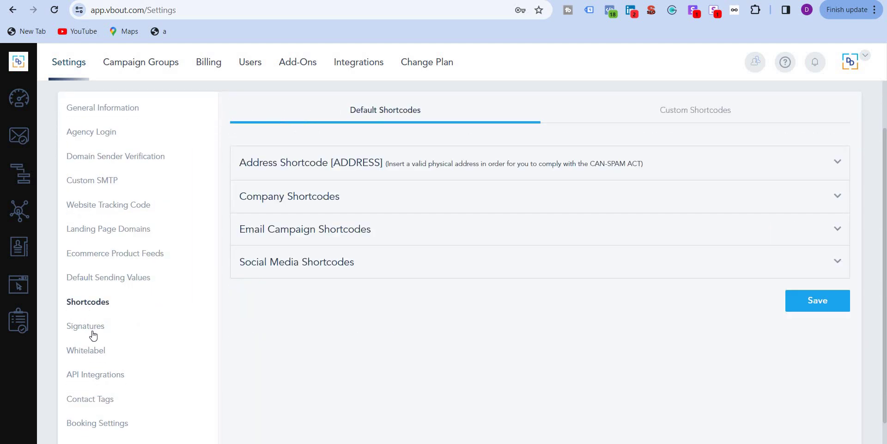
pyautogui.click(714, 120)
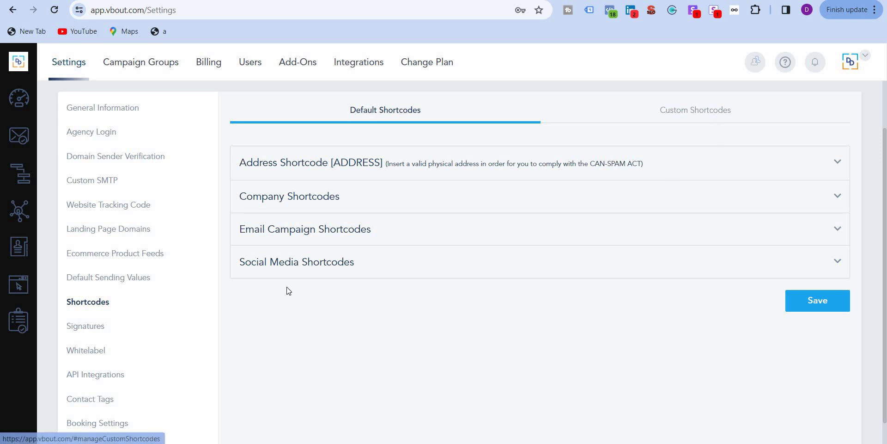
pyautogui.click(92, 354)
pyautogui.click(92, 331)
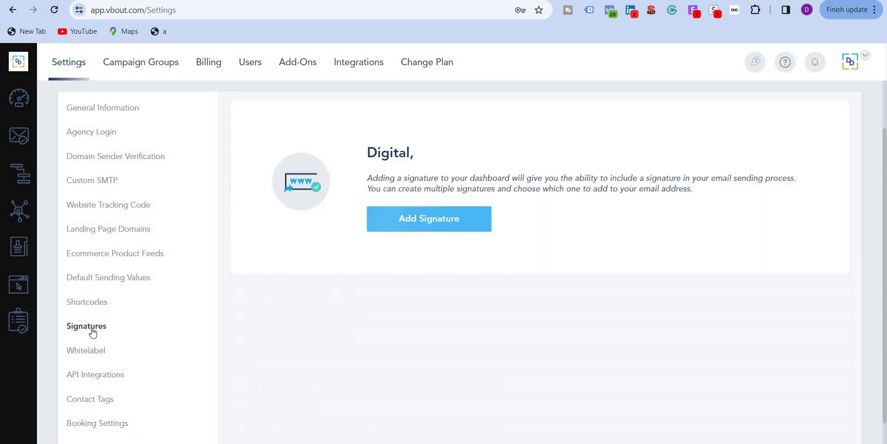
# Open the Booking Settings and inspect the new booking page form with its booking type options, cancelling it without creating a page
pyautogui.scroll(-1, 99, 369)
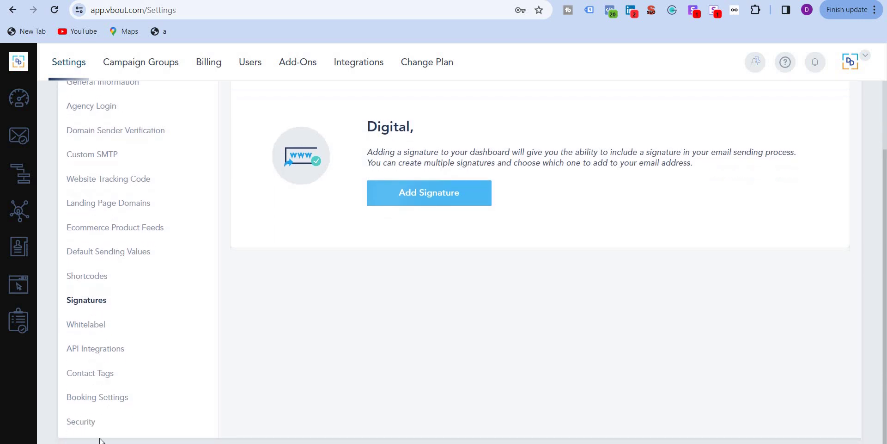
pyautogui.click(93, 402)
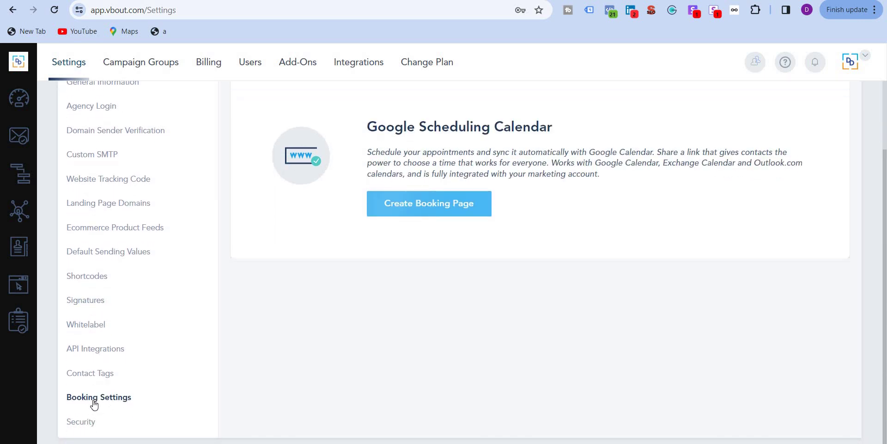
pyautogui.click(406, 208)
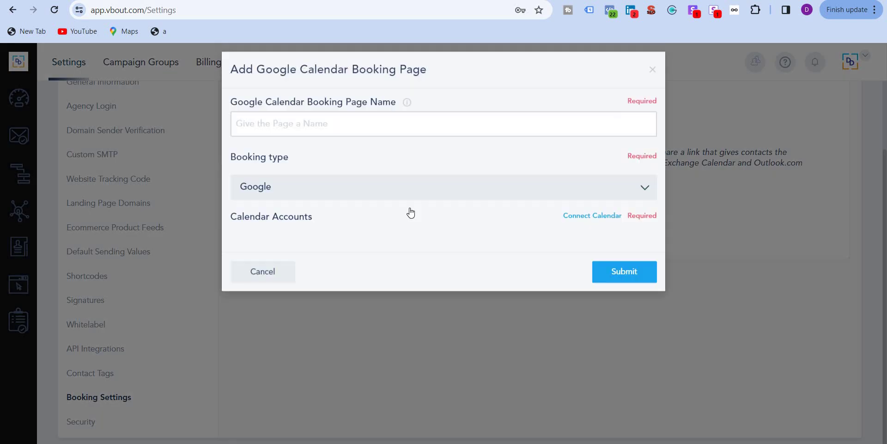
pyautogui.click(486, 199)
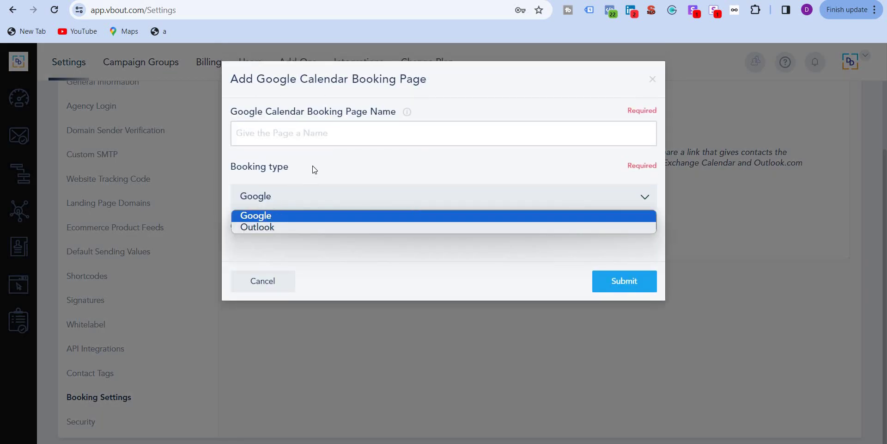
pyautogui.click(324, 200)
pyautogui.click(324, 200)
pyautogui.click(342, 173)
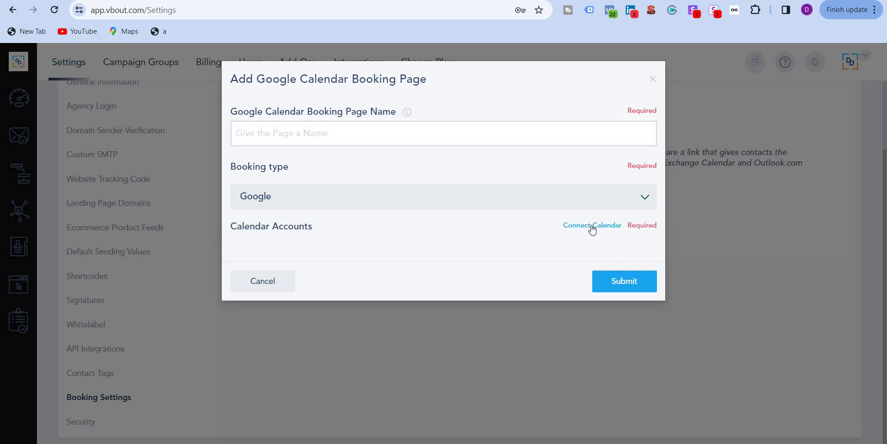
pyautogui.click(247, 286)
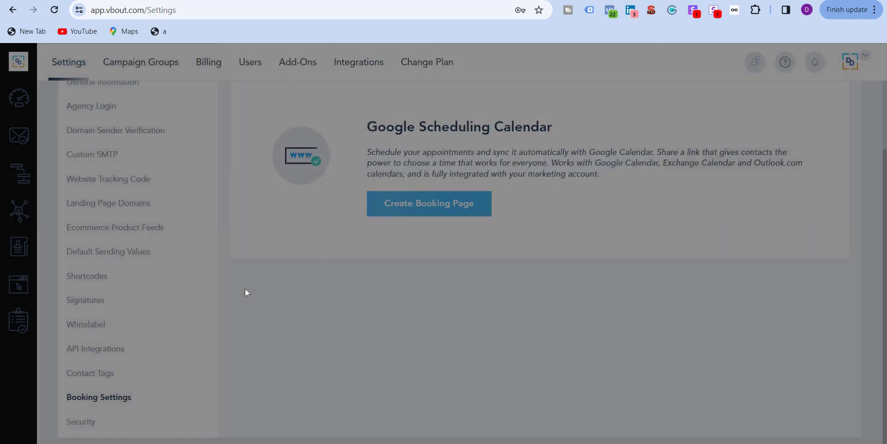
# Look through the Campaign Groups page, the Billing invoices and current plan, and the Users page
pyautogui.click(152, 64)
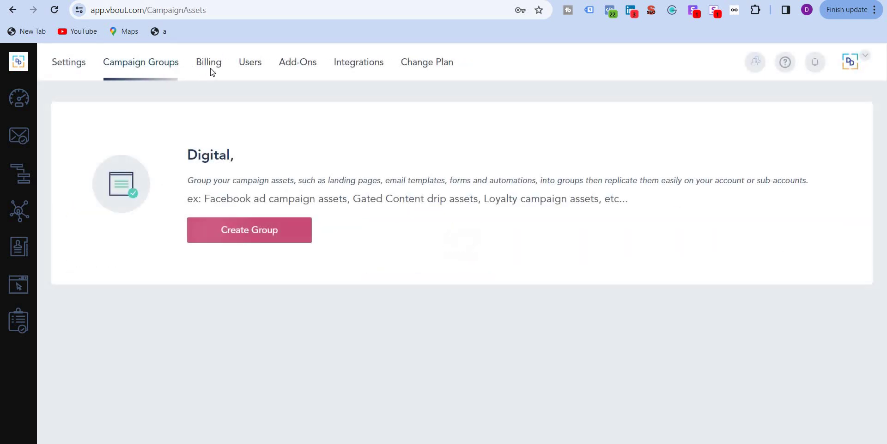
pyautogui.click(209, 70)
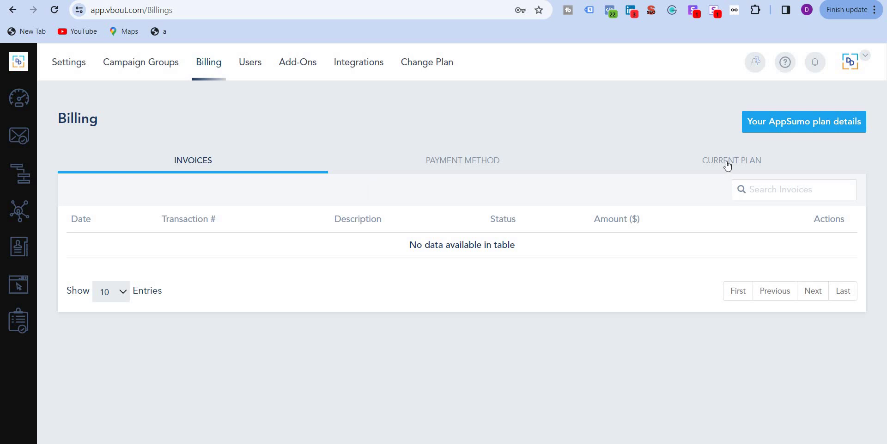
pyautogui.click(727, 161)
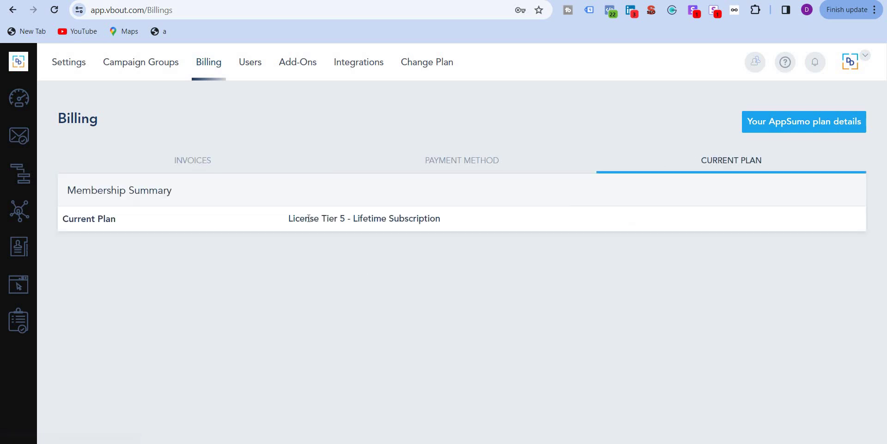
pyautogui.moveTo(309, 218); pyautogui.dragTo(279, 220)
pyautogui.click(279, 220)
pyautogui.click(253, 74)
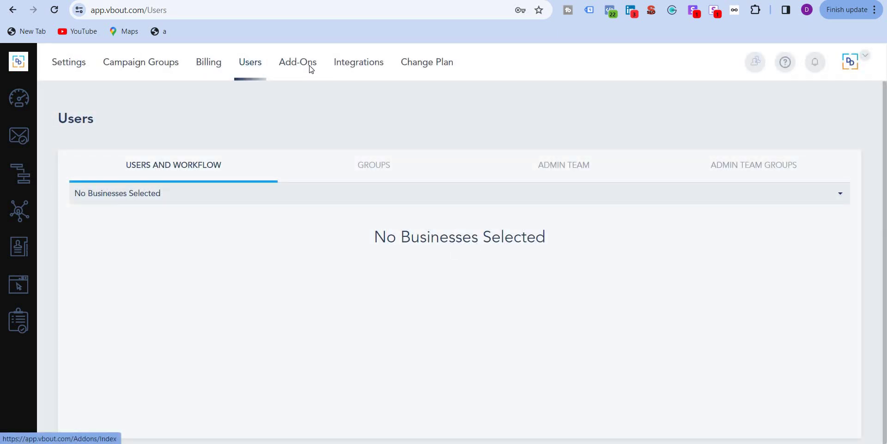
# Open the Add-Ons list and review the offers from Hubspot Sync and Predictive Sending to Copy AI Assistant, including their prices
pyautogui.click(311, 69)
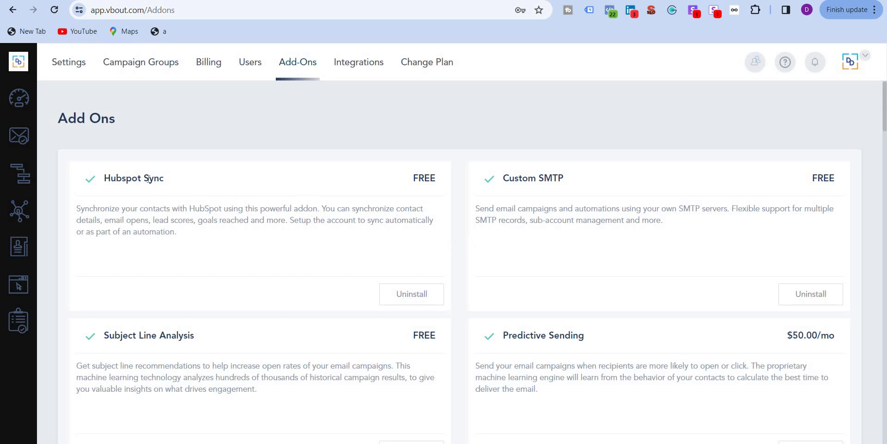
pyautogui.moveTo(132, 179); pyautogui.dragTo(165, 178)
pyautogui.moveTo(396, 181); pyautogui.dragTo(438, 178)
pyautogui.scroll(-1, 305, 289)
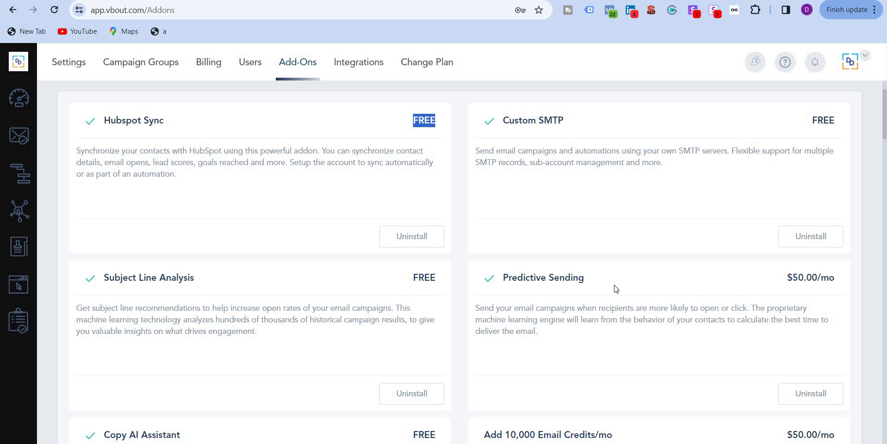
pyautogui.scroll(-2, 866, 189)
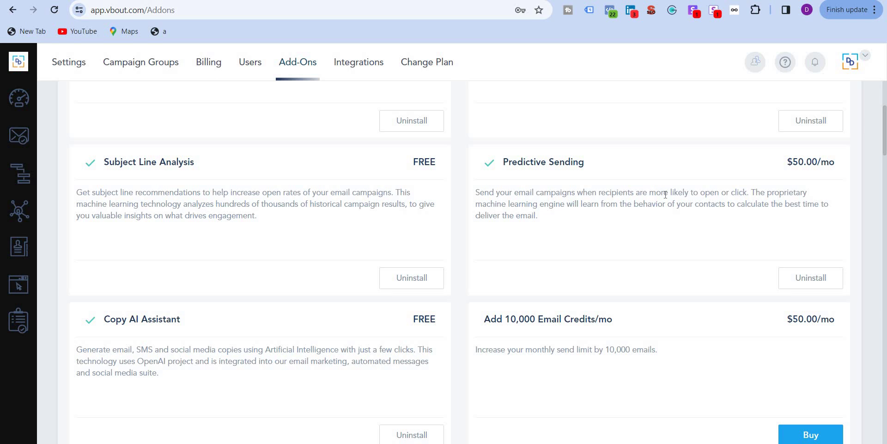
pyautogui.scroll(-2, 271, 194)
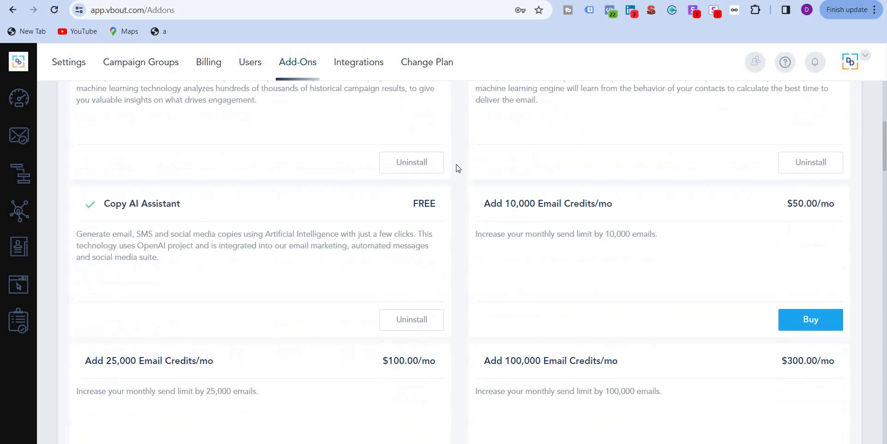
pyautogui.scroll(3, 477, 218)
pyautogui.scroll(-1, 196, 338)
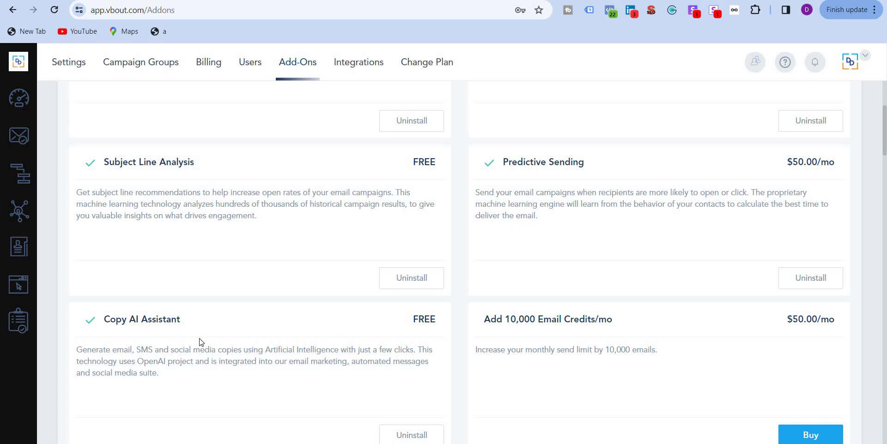
pyautogui.scroll(-2, 180, 334)
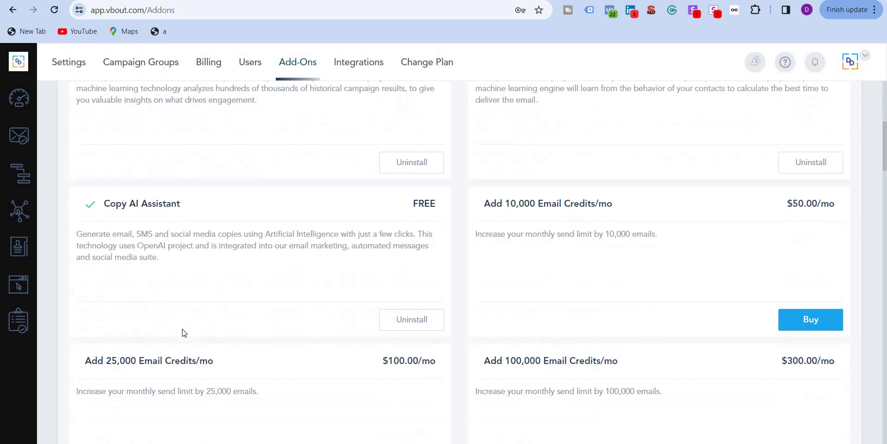
pyautogui.scroll(1, 184, 333)
pyautogui.scroll(-1, 589, 234)
# Examine the email credit add-ons and their monthly prices, continuing down the list to the Meeting Scheduler
pyautogui.moveTo(535, 204); pyautogui.dragTo(596, 207)
pyautogui.click(522, 204)
pyautogui.scroll(-3, 287, 196)
pyautogui.moveTo(154, 190); pyautogui.dragTo(399, 190)
pyautogui.click(410, 229)
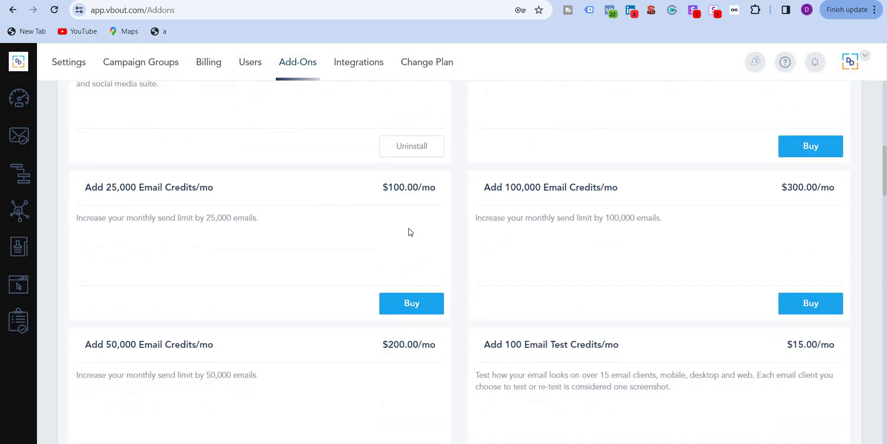
pyautogui.scroll(-6, 409, 228)
pyautogui.scroll(-3, 409, 228)
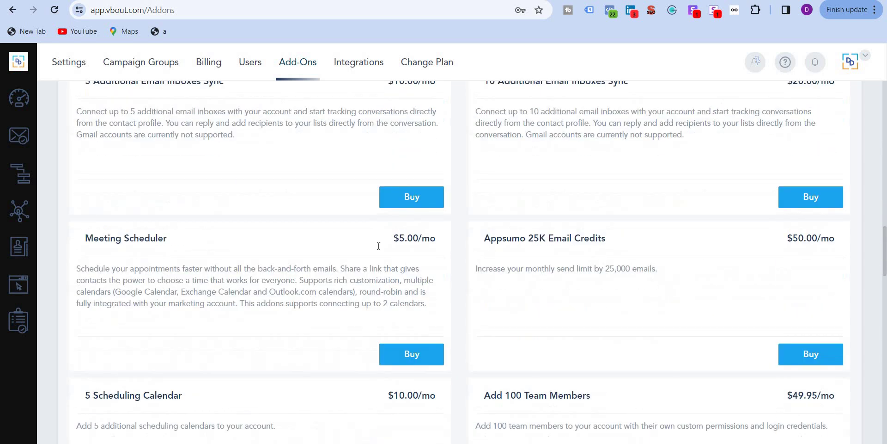
# Examine the Meeting Scheduler, additional email inboxes and 100 Team Members add-ons, continuing to the Lightning Bolt Support offers
pyautogui.scroll(1, 322, 284)
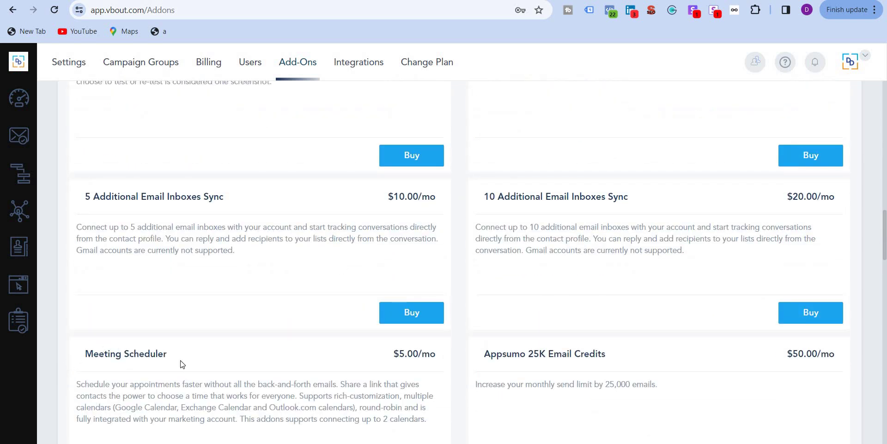
pyautogui.moveTo(182, 364); pyautogui.dragTo(105, 354)
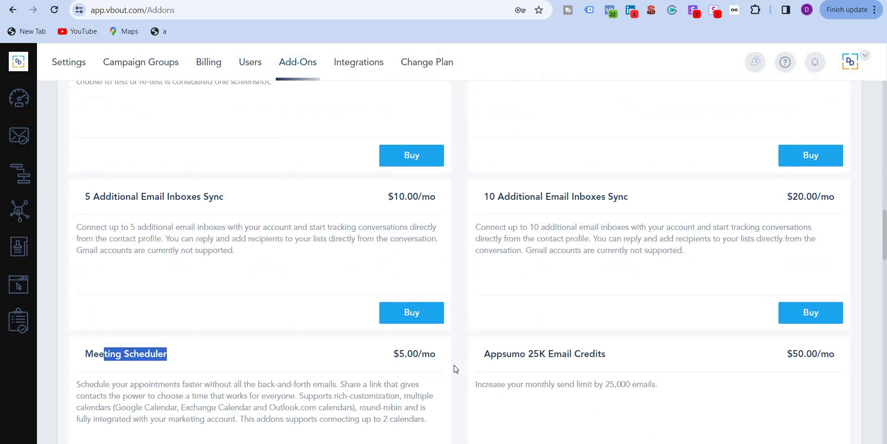
pyautogui.scroll(-4, 454, 365)
pyautogui.scroll(4, 456, 344)
pyautogui.moveTo(510, 198); pyautogui.dragTo(610, 206)
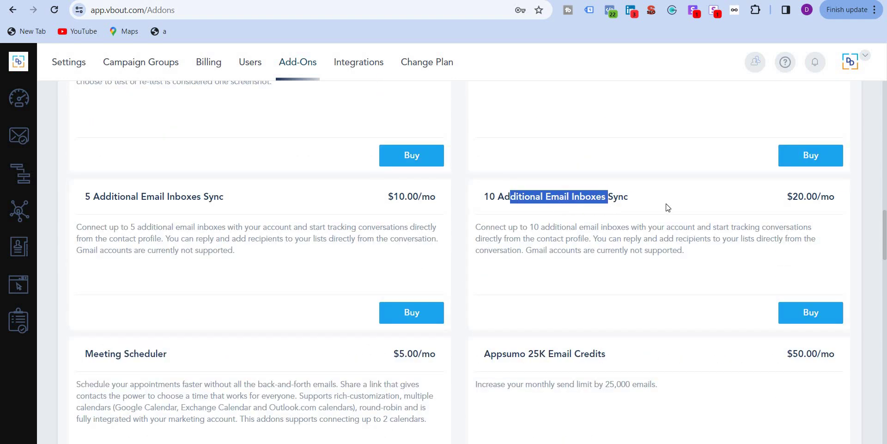
pyautogui.scroll(-5, 806, 219)
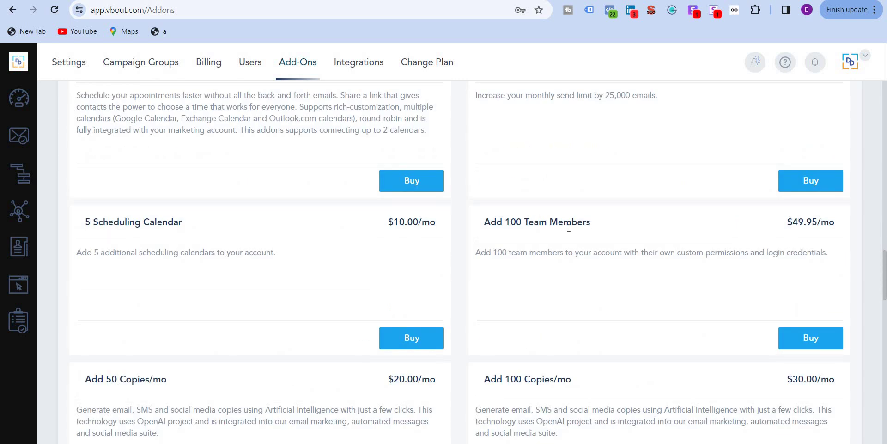
pyautogui.moveTo(569, 228); pyautogui.dragTo(722, 284)
pyautogui.click(797, 223)
pyautogui.scroll(-8, 723, 282)
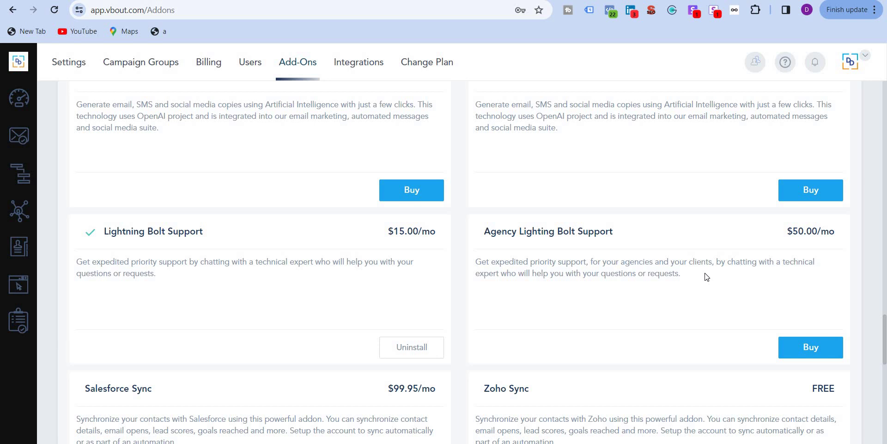
# Review the remaining add-ons from Salesforce Sync and Zoho Sync to Enhanced Email Validation, including their prices
pyautogui.scroll(-3, 204, 281)
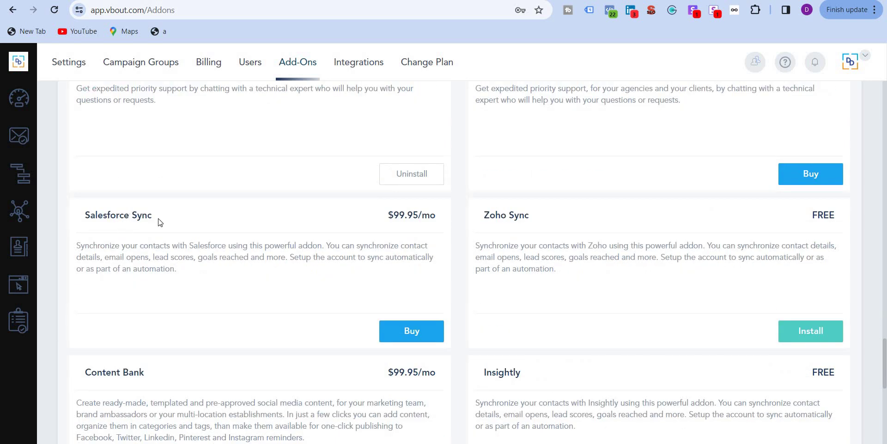
pyautogui.moveTo(160, 223); pyautogui.dragTo(130, 216)
pyautogui.scroll(-5, 636, 146)
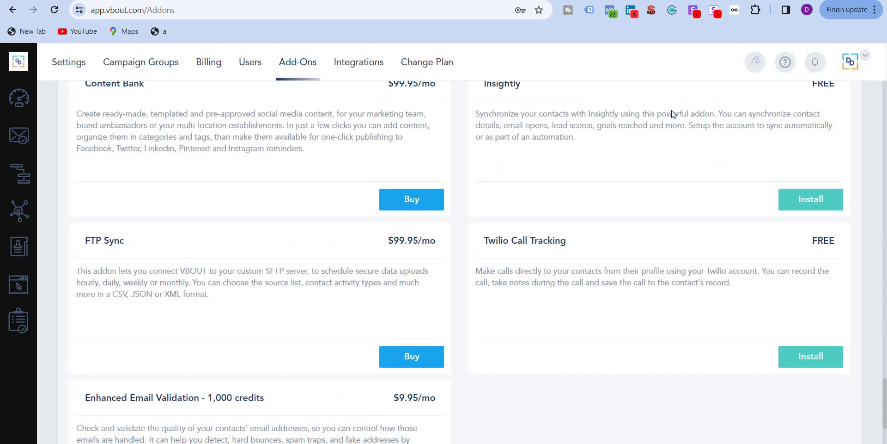
pyautogui.scroll(-2, 591, 194)
pyautogui.scroll(3, 592, 209)
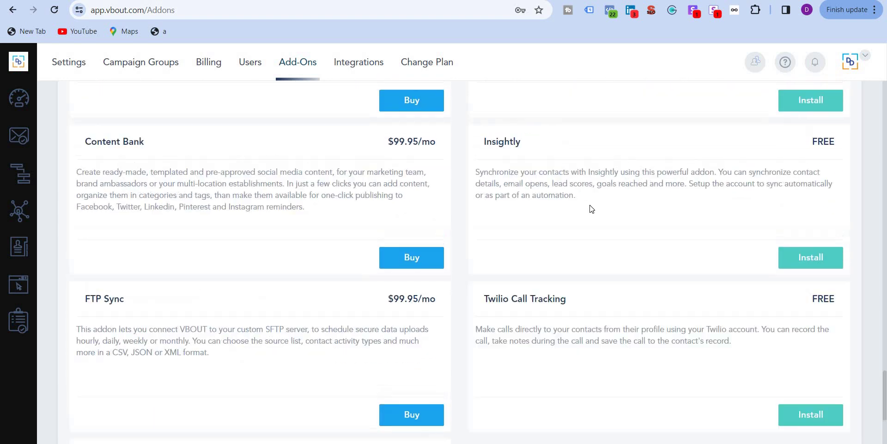
pyautogui.moveTo(885, 400); pyautogui.dragTo(884, 106)
# Open the Hubspot CRM integration and examine the type, creation date, destination and status of the DD Website - Footer Form Leads sync
pyautogui.click(360, 64)
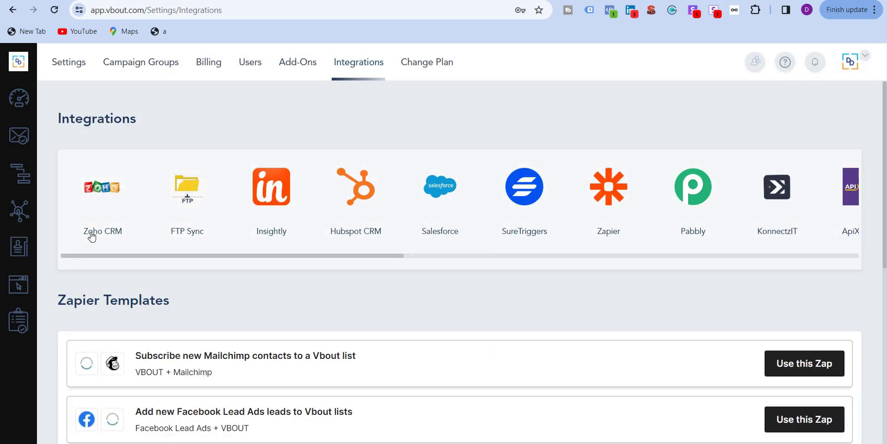
pyautogui.click(349, 224)
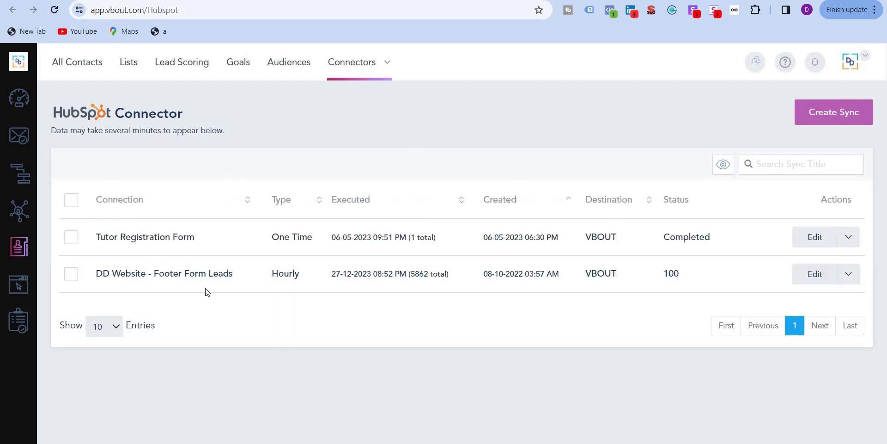
pyautogui.moveTo(113, 277); pyautogui.dragTo(188, 279)
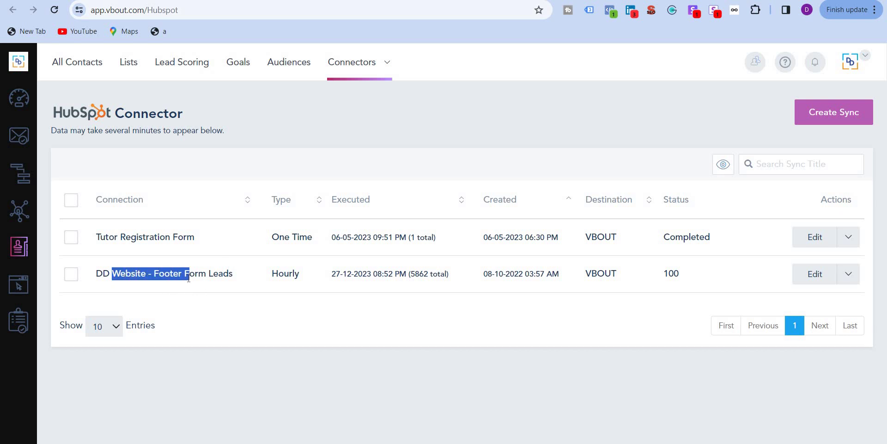
pyautogui.click(619, 270)
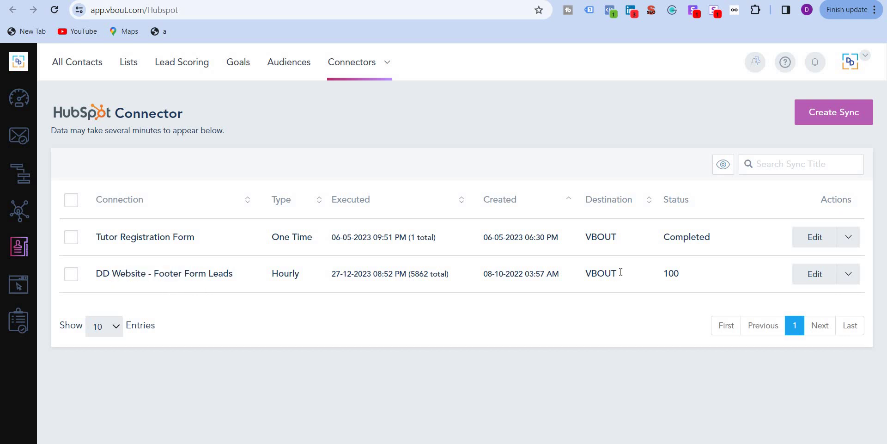
pyautogui.doubleClick(674, 276)
pyautogui.moveTo(279, 273); pyautogui.dragTo(304, 279)
pyautogui.moveTo(526, 275); pyautogui.dragTo(514, 276)
pyautogui.moveTo(367, 78)
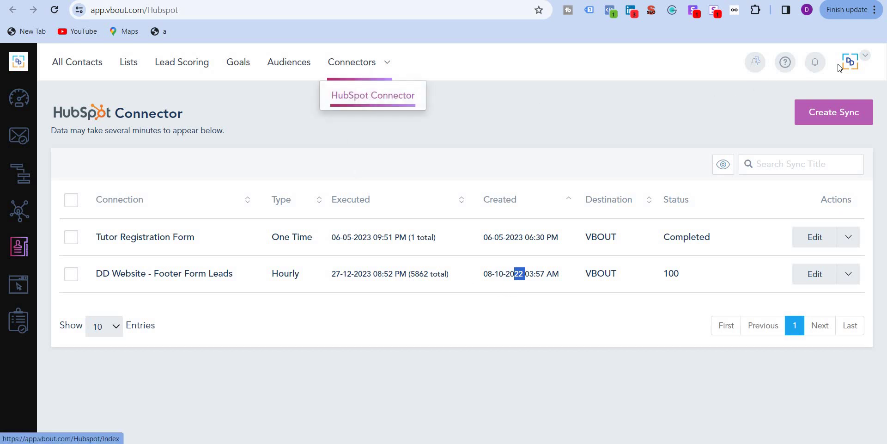
# Return to the Integrations page and look through the available integrations from Zoho CRM to Elementor Integration
pyautogui.moveTo(854, 67)
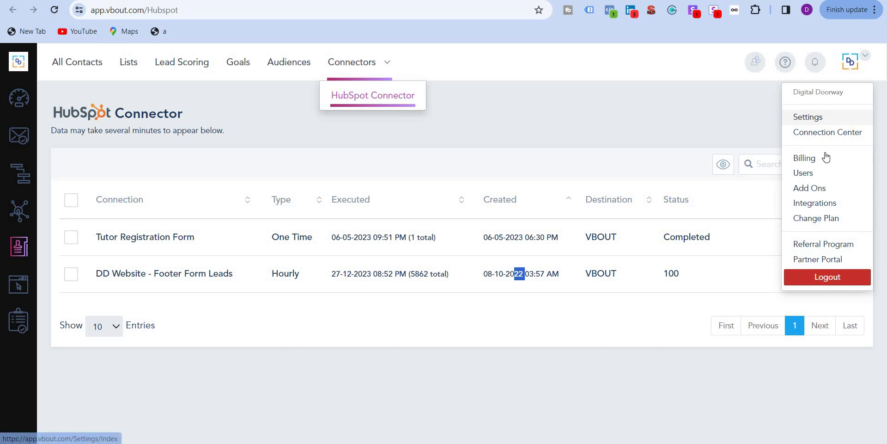
pyautogui.click(822, 205)
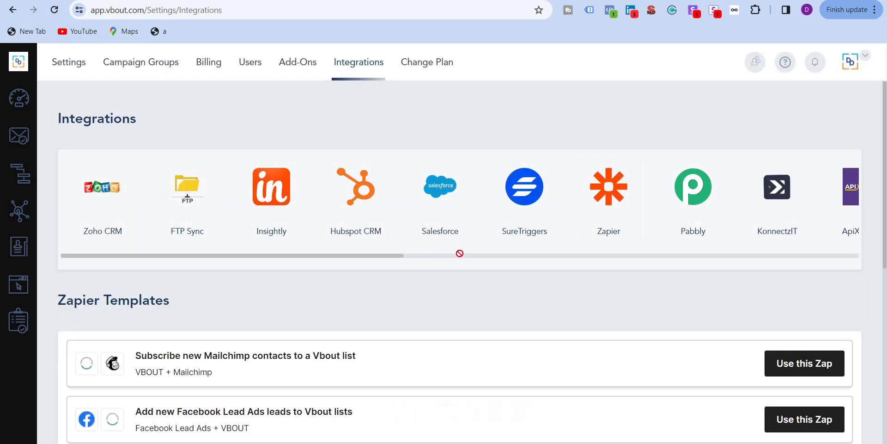
pyautogui.moveTo(396, 255); pyautogui.dragTo(537, 256)
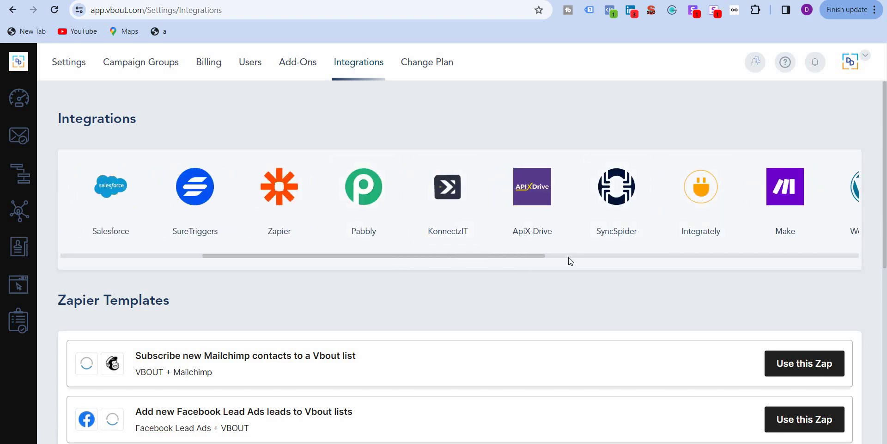
pyautogui.hscroll(3, 619, 260)
pyautogui.hscroll(12, 627, 260)
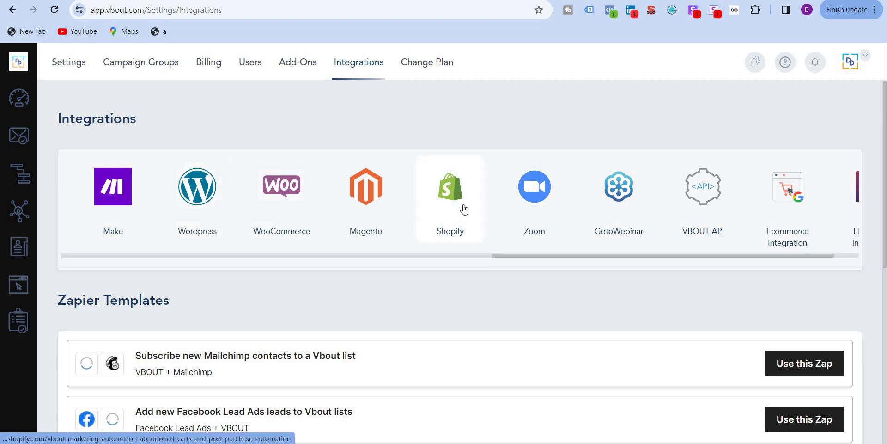
pyautogui.moveTo(671, 258); pyautogui.dragTo(853, 223)
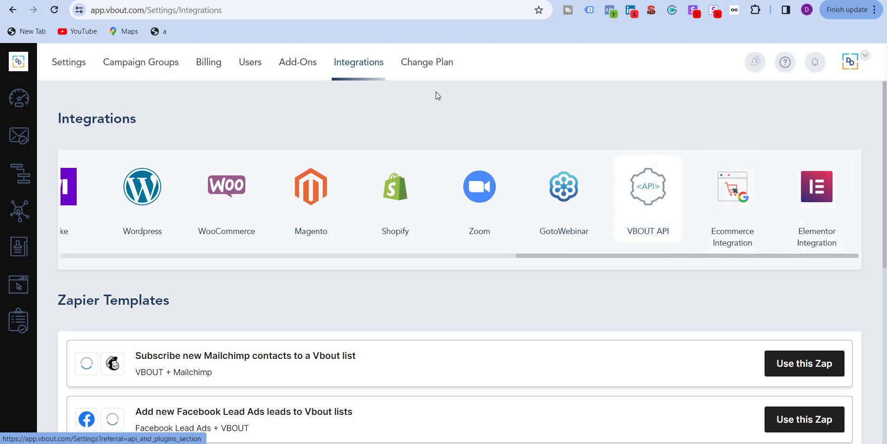
# View the Referral Program page, return to the dashboard and look over the account options once more
pyautogui.click(854, 66)
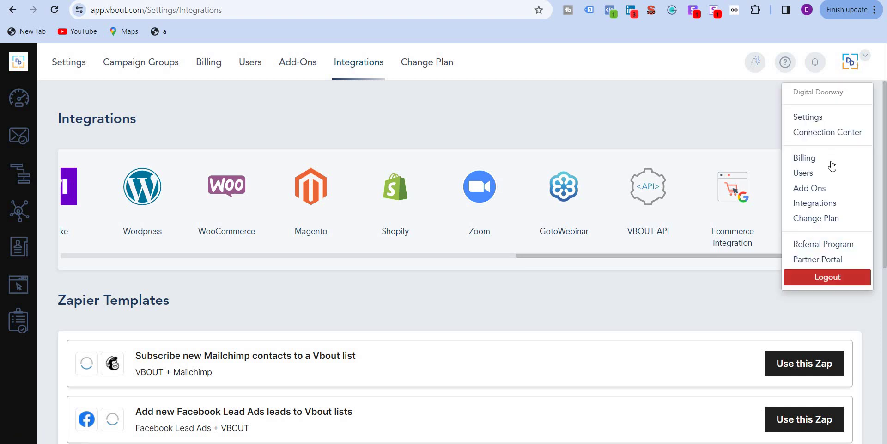
pyautogui.click(828, 249)
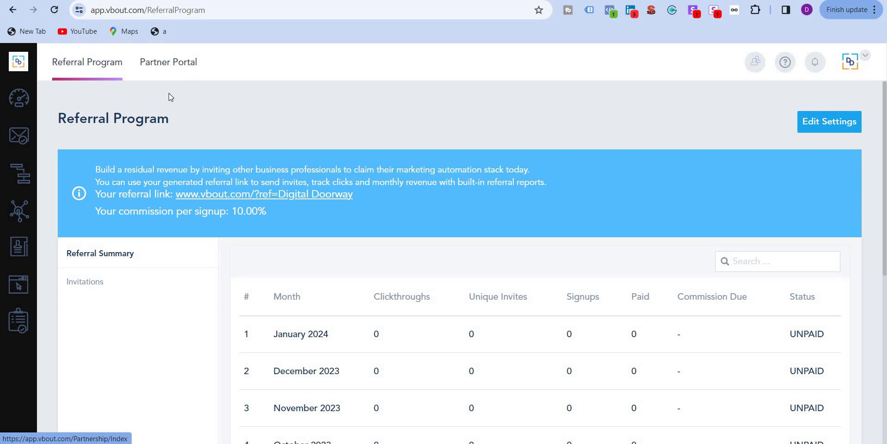
pyautogui.click(58, 99)
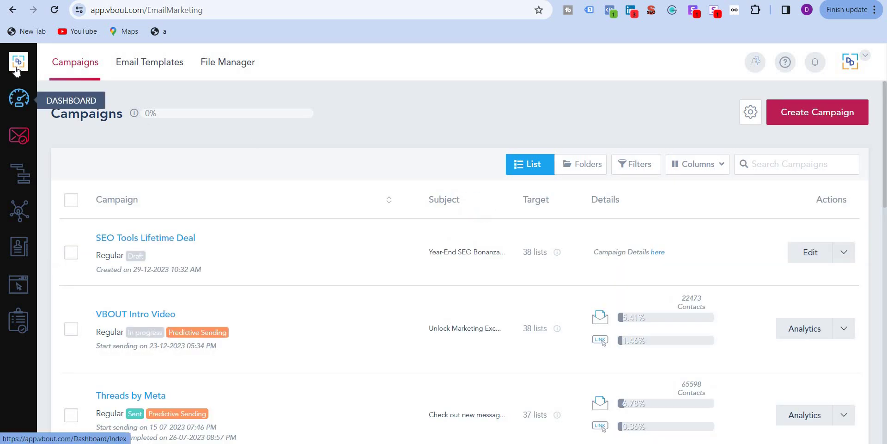
pyautogui.click(16, 70)
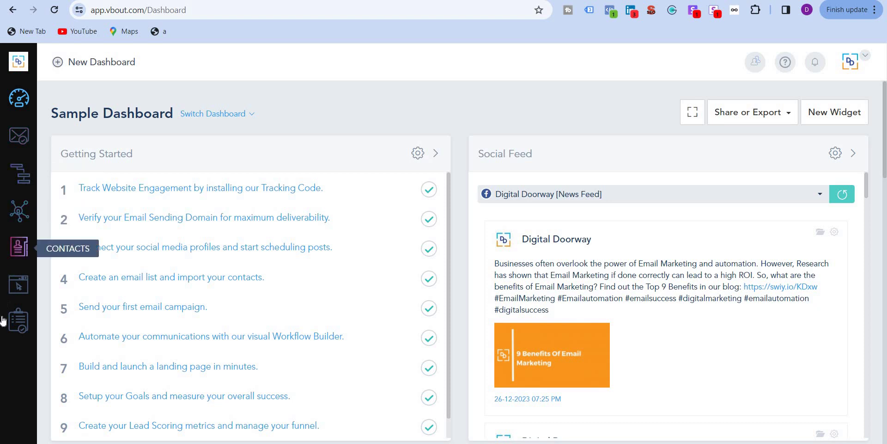
pyautogui.click(864, 69)
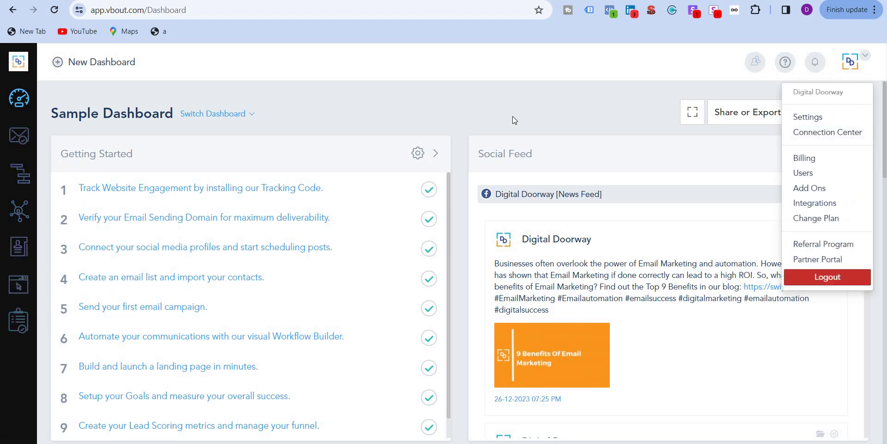
pyautogui.click(459, 121)
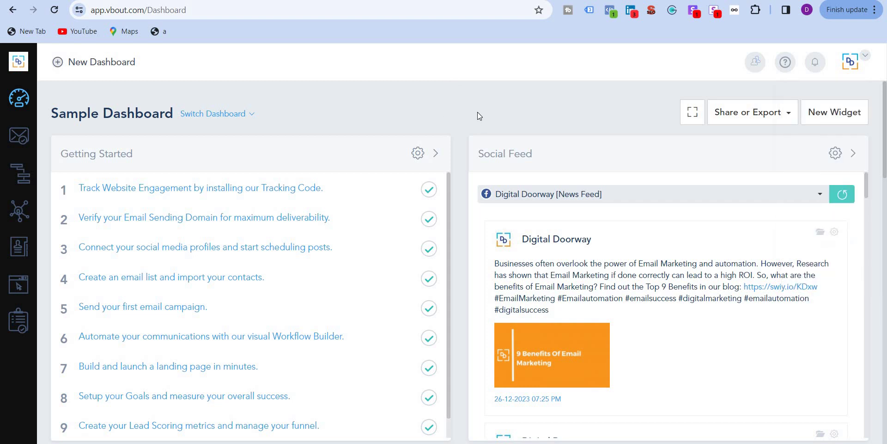